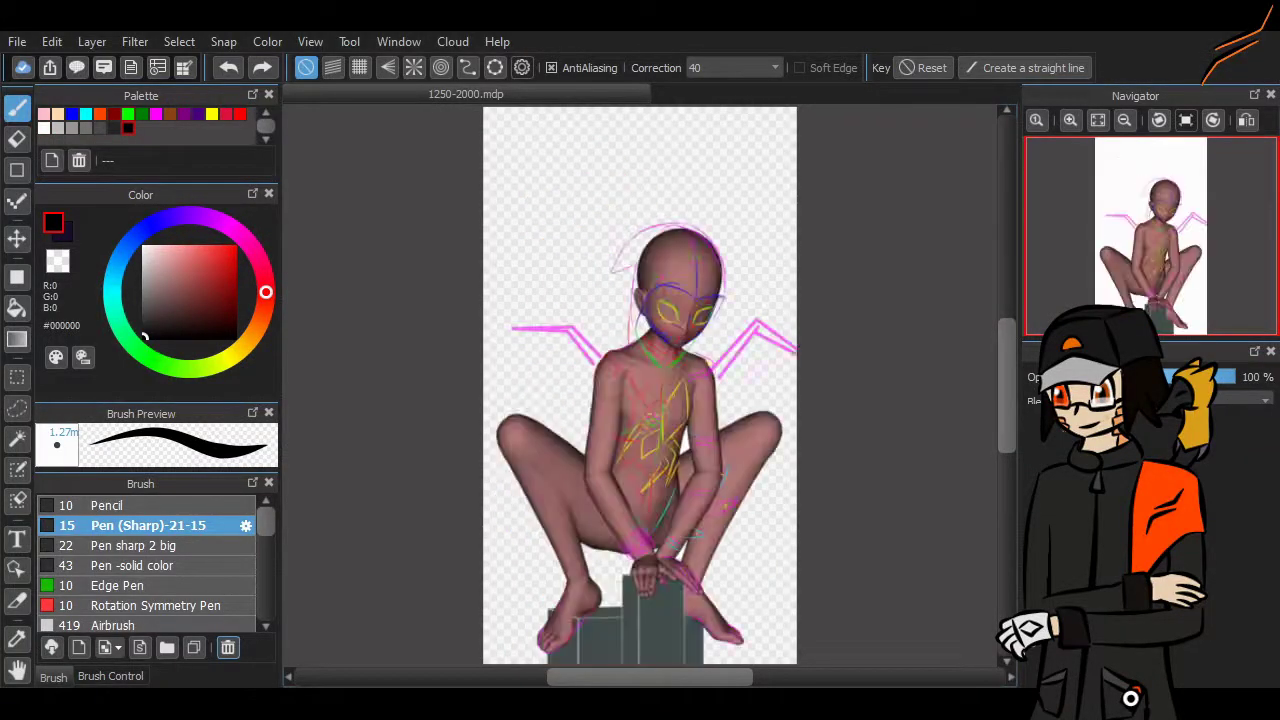
Ink the upper and lower outlines of both mask eyes in black with the sharp pen over the sketch.
key(g)
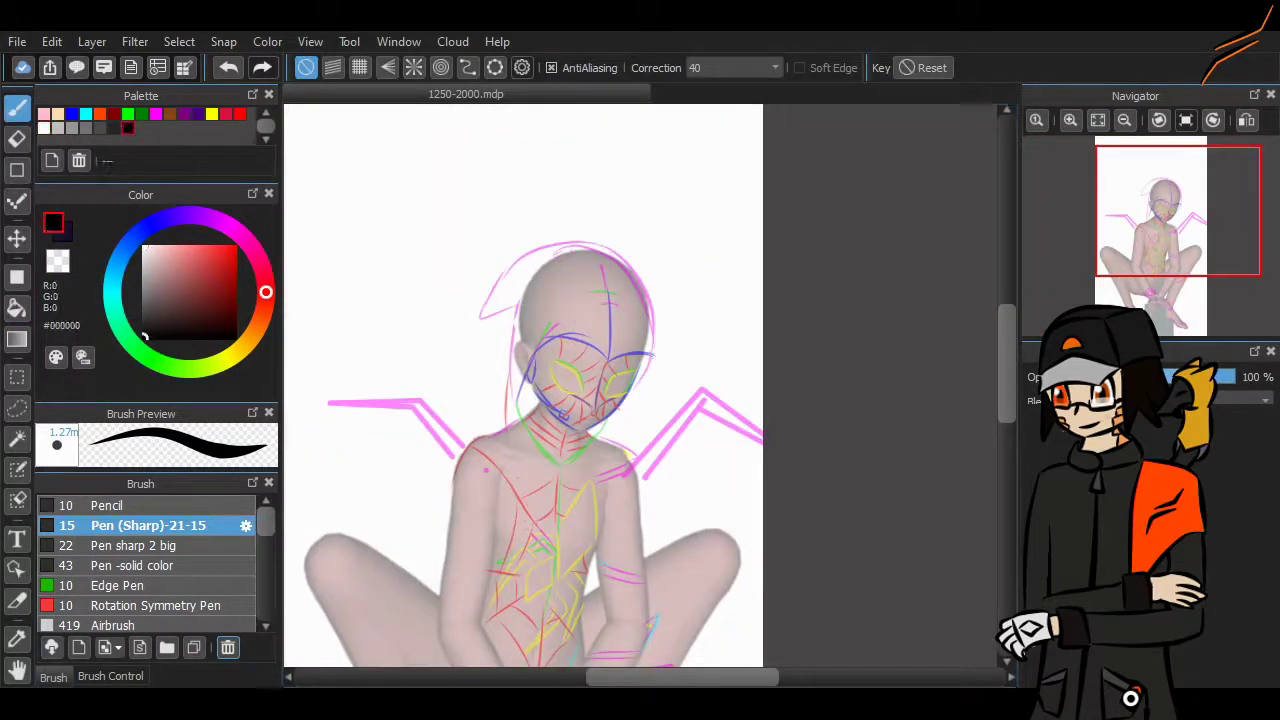
scroll(357, 409, up, 8)
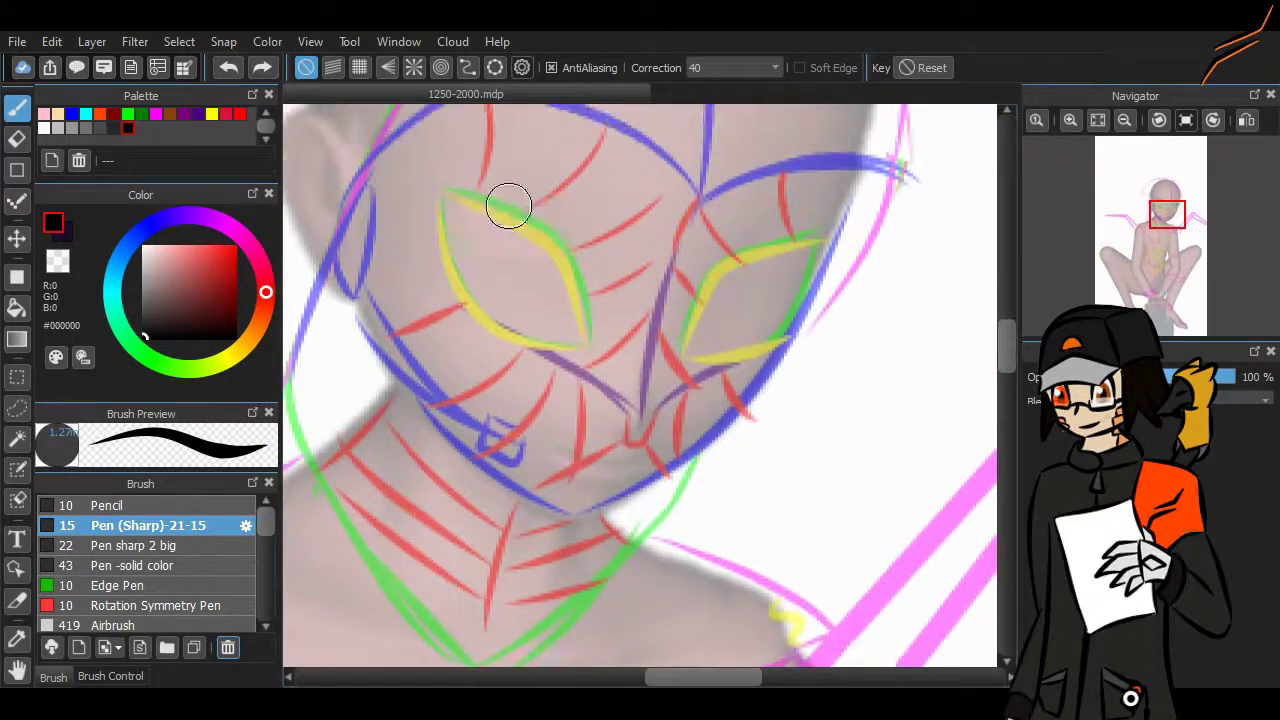
drag(592, 345, 457, 194)
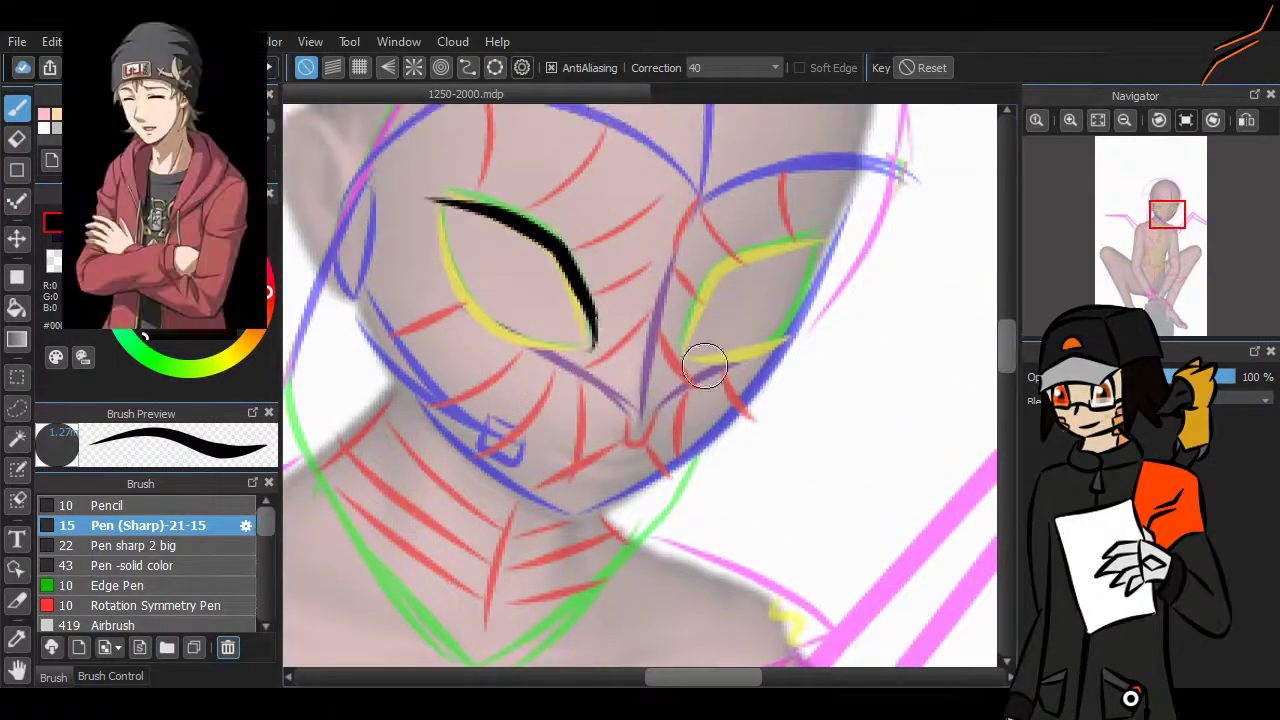
drag(688, 350, 828, 238)
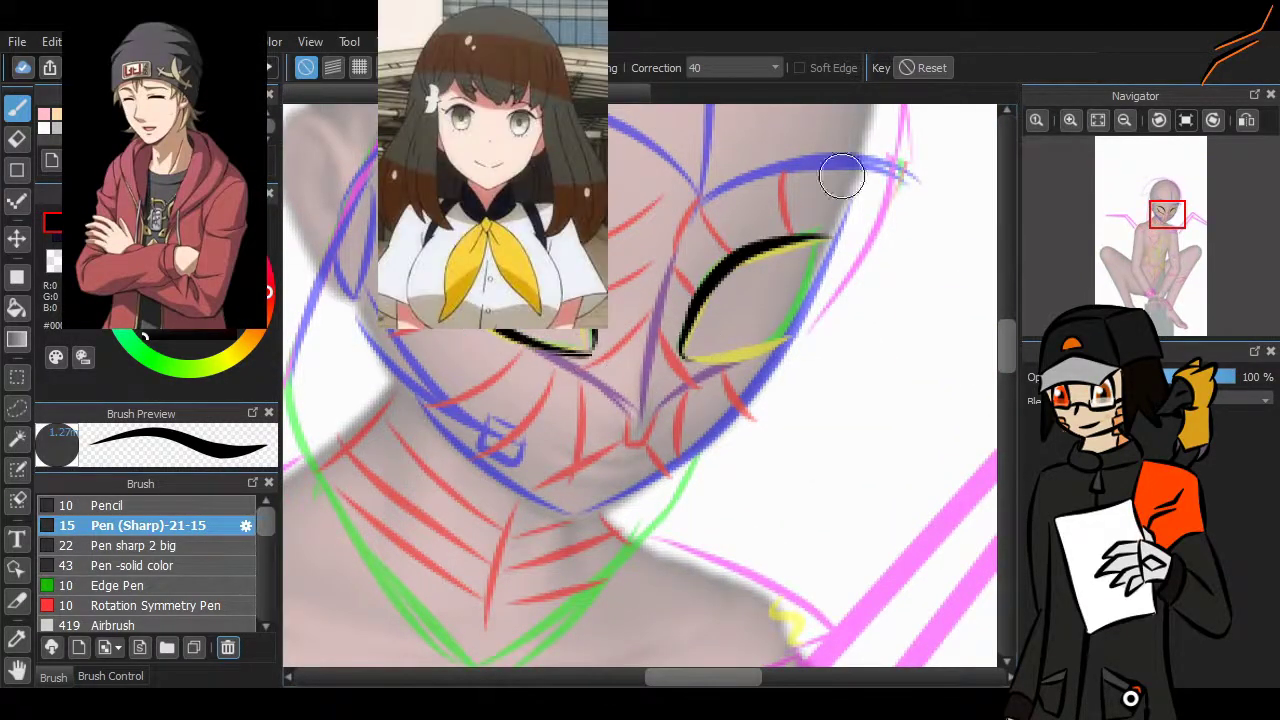
key(minus)
key(minus)
key(minus)
key(minus)
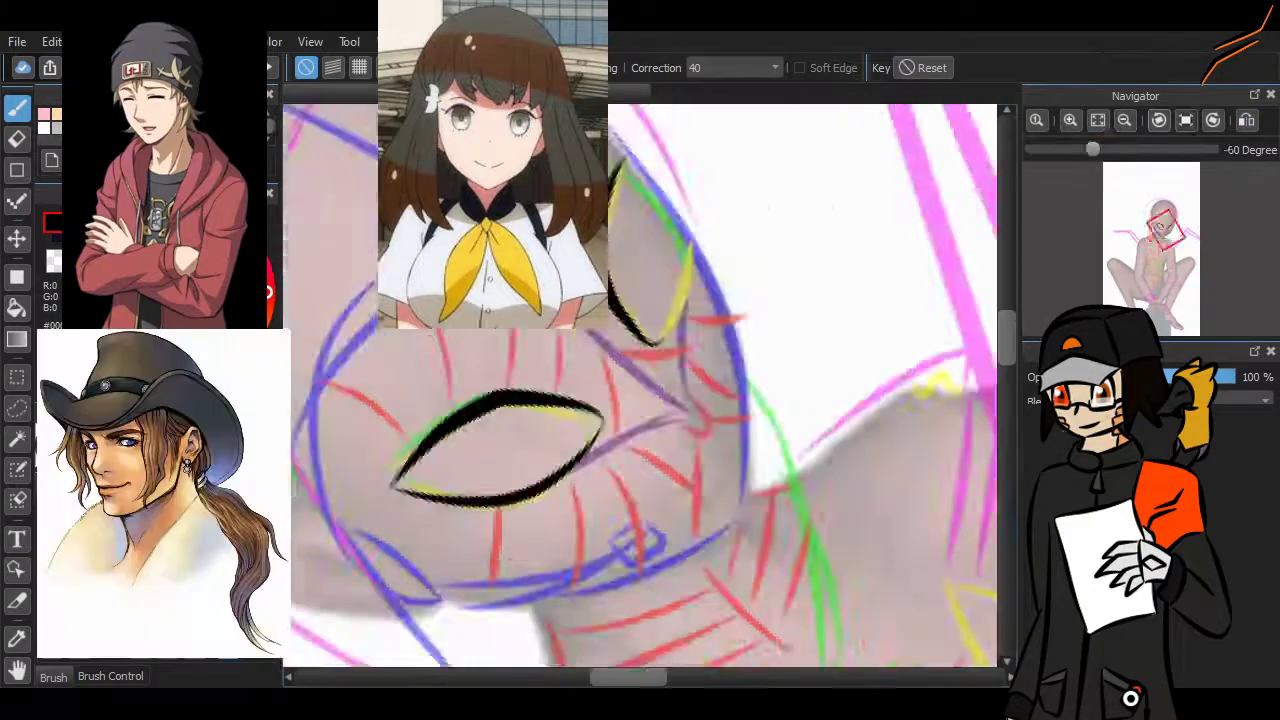
key(plus)
key(plus)
key(plus)
key(plus)
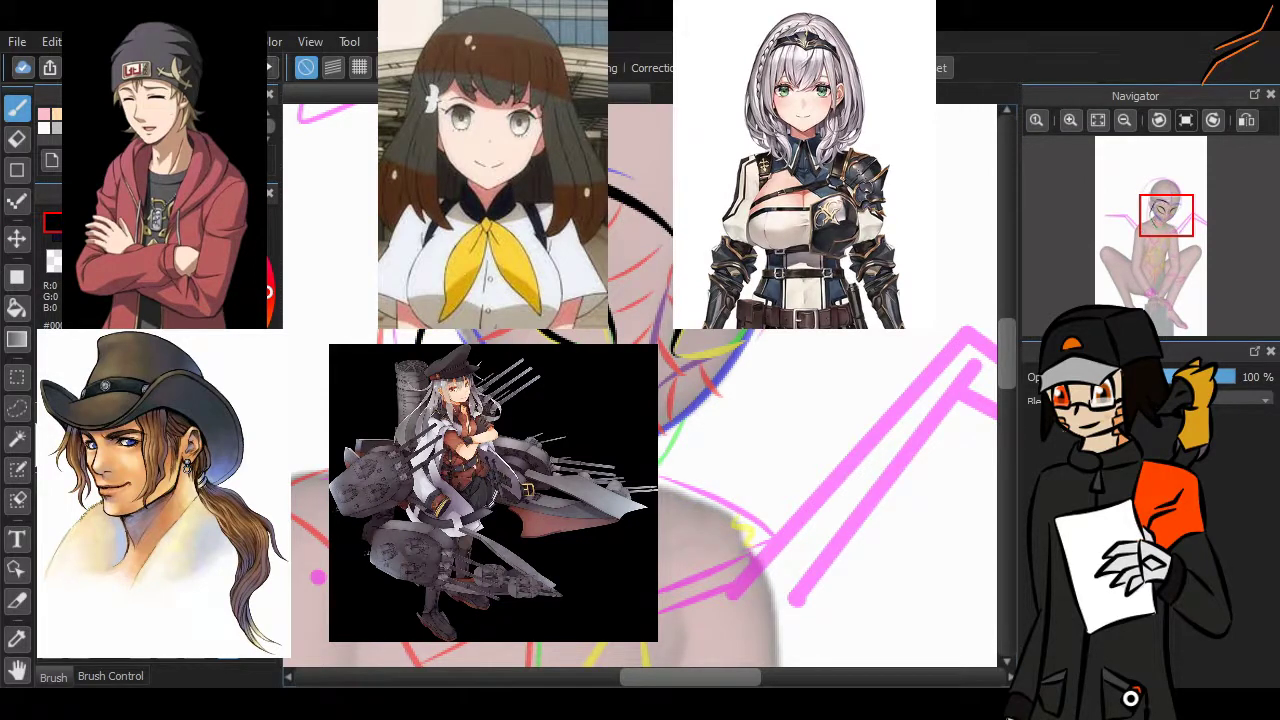
Ink the mask's right edge as one continuous curve from the brow down to the chin.
key(plus)
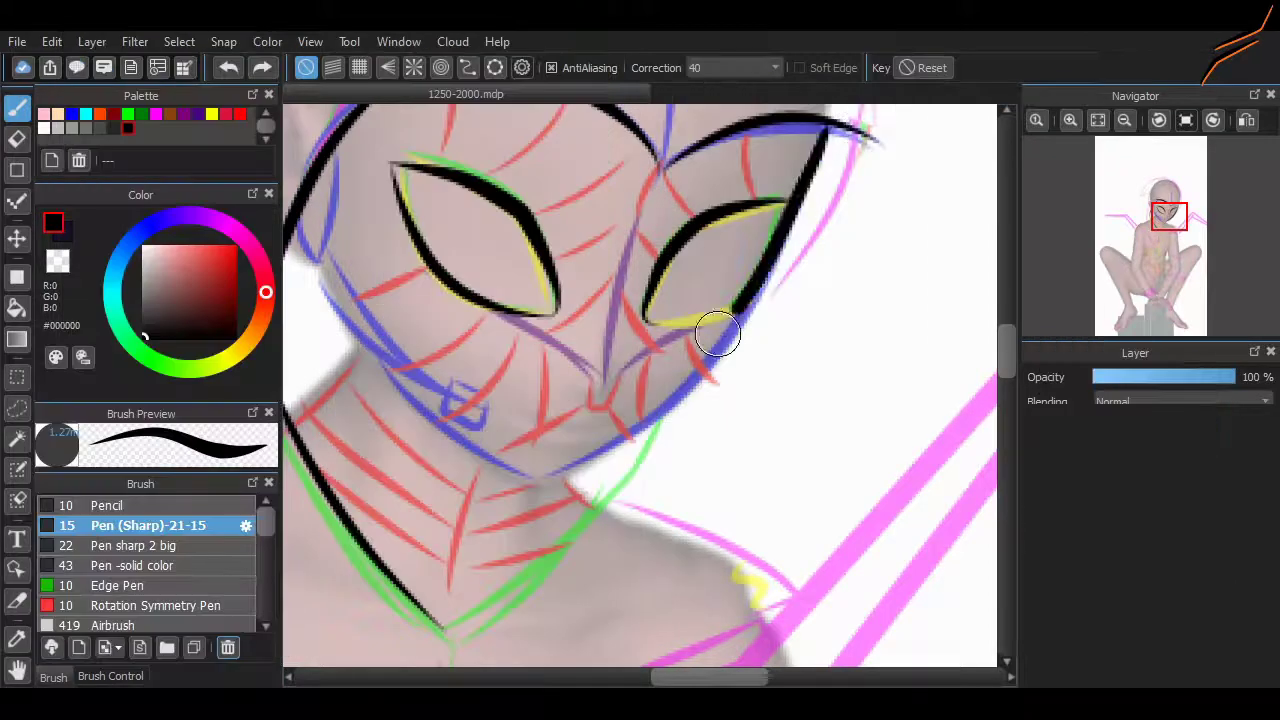
mouse_move(543, 457)
mouse_down()
mouse_move(857, 131)
mouse_move(542, 465)
mouse_up()
key(ctrl+z)
key(ctrl+z)
drag(825, 140, 540, 465)
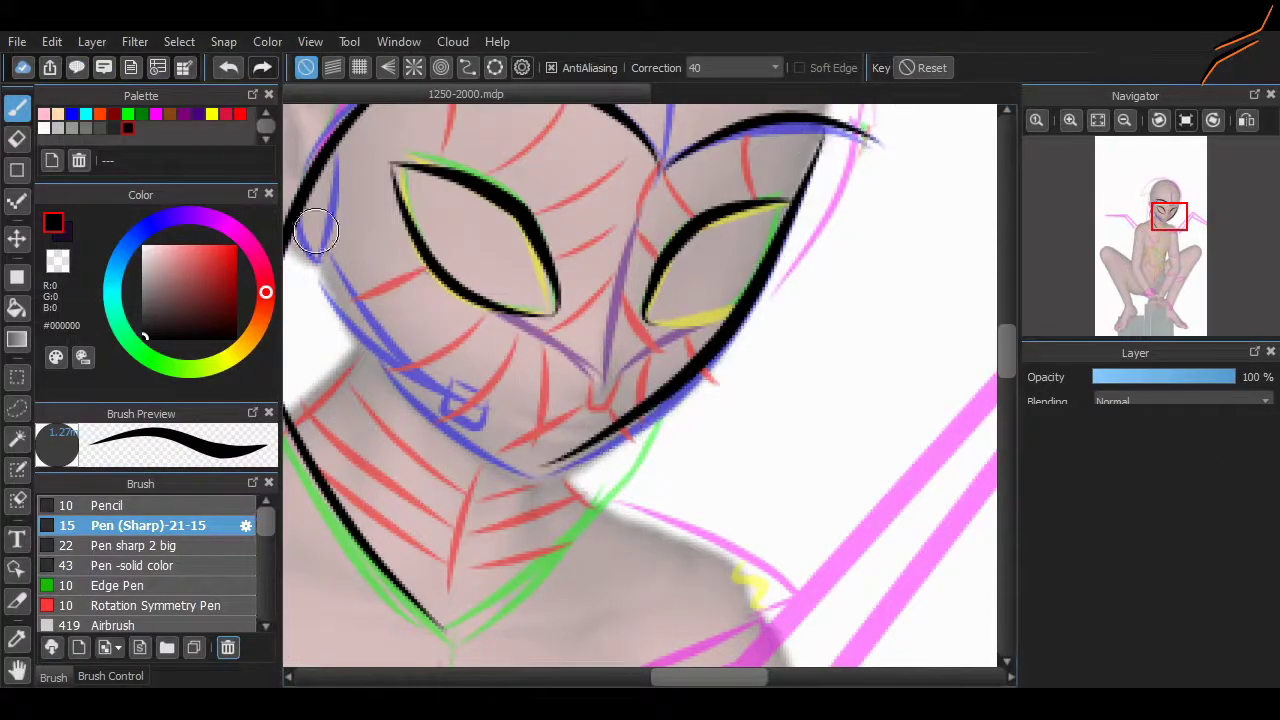
Ink the rounded ear piece and the narrow bar running down the mask's left cheek.
drag(340, 145, 325, 265)
drag(430, 375, 423, 371)
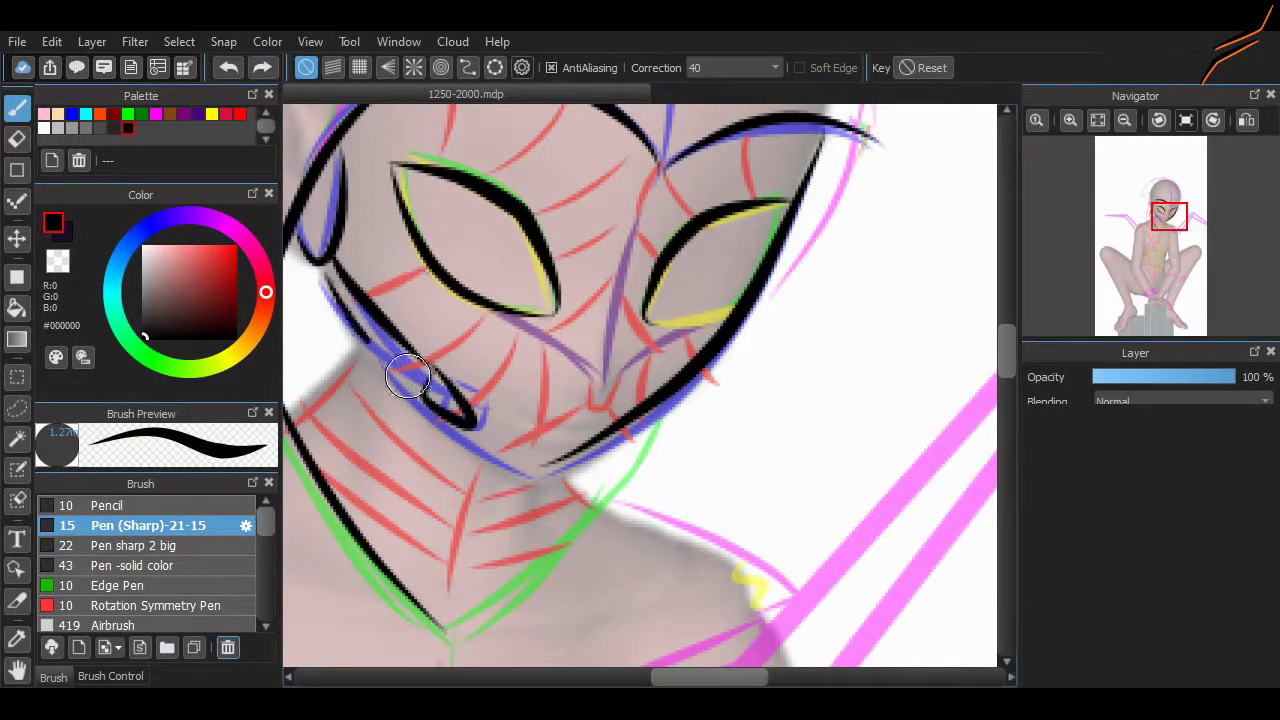
key(ctrl+z)
drag(470, 422, 321, 276)
Ink the mask's chin line and the right side of the V-shaped collar below it.
drag(590, 445, 539, 462)
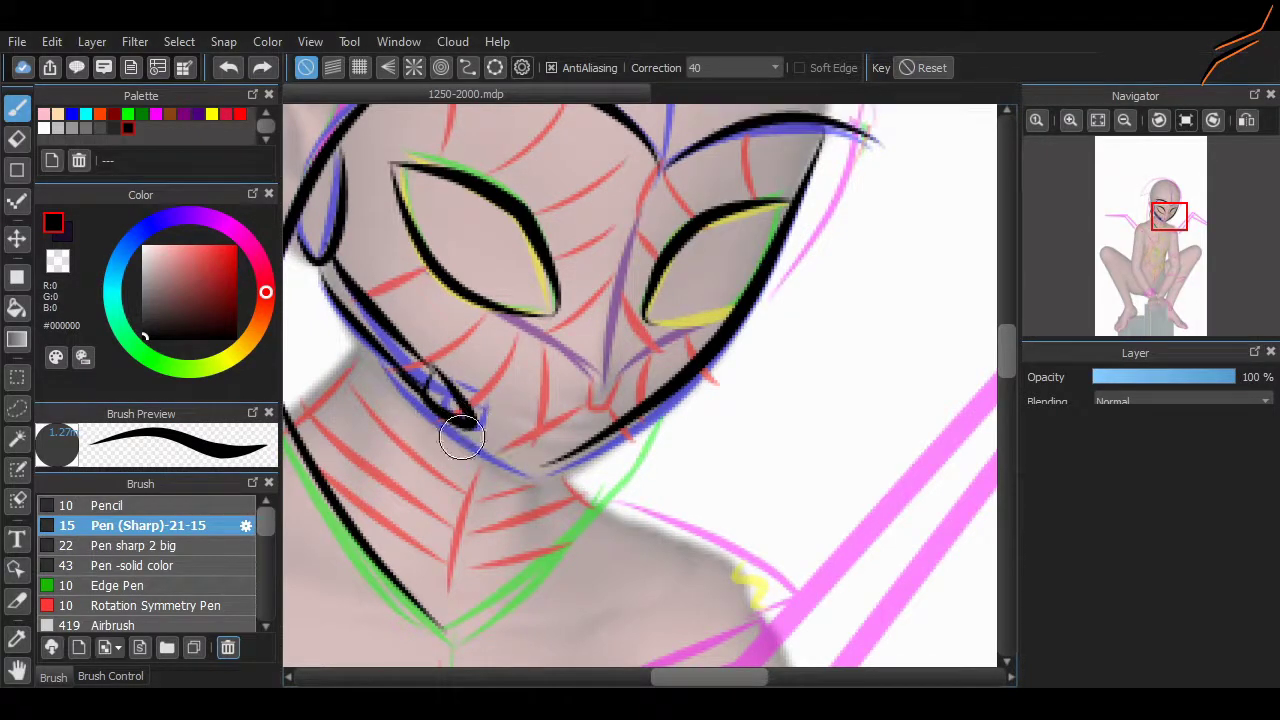
drag(557, 459, 420, 390)
drag(600, 640, 664, 640)
mouse_move(710, 440)
mouse_down()
mouse_move(509, 609)
mouse_move(717, 452)
mouse_up()
key(ctrl+z)
scroll(718, 452, up, 2)
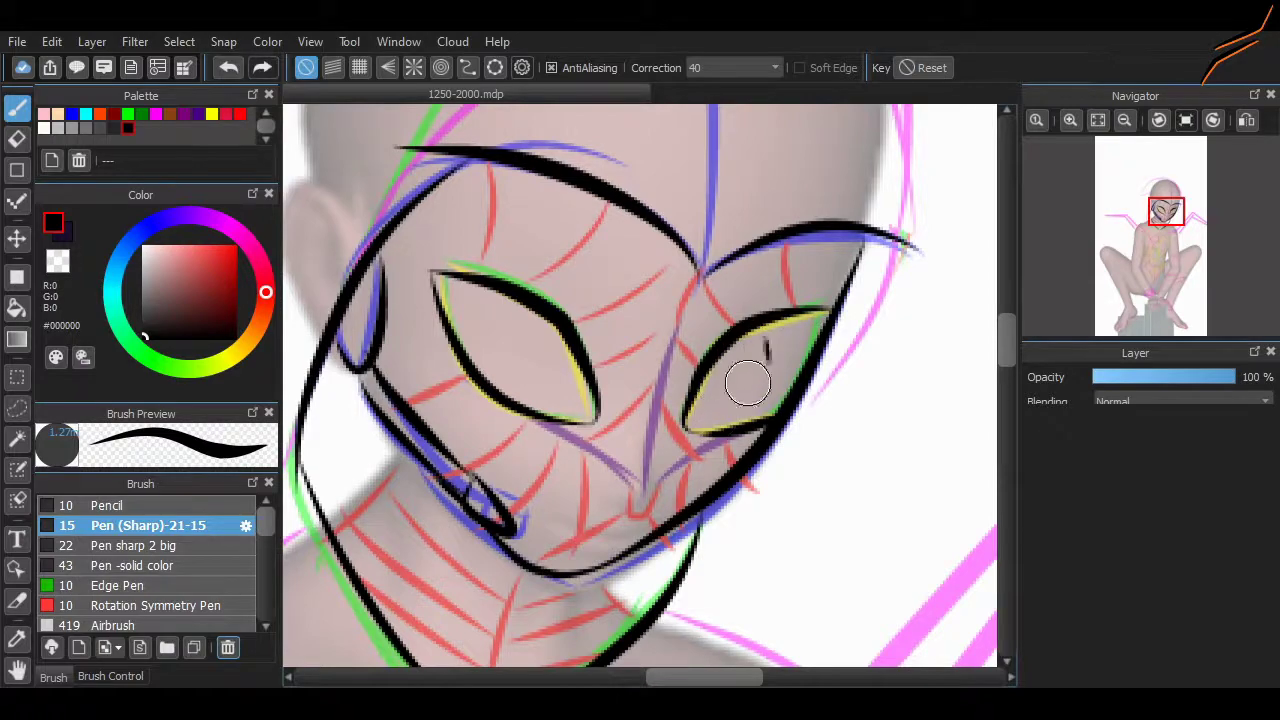
Ink the pointed piece on the right shoulder and the short neck line beneath the jaw.
scroll(473, 346, down, 5)
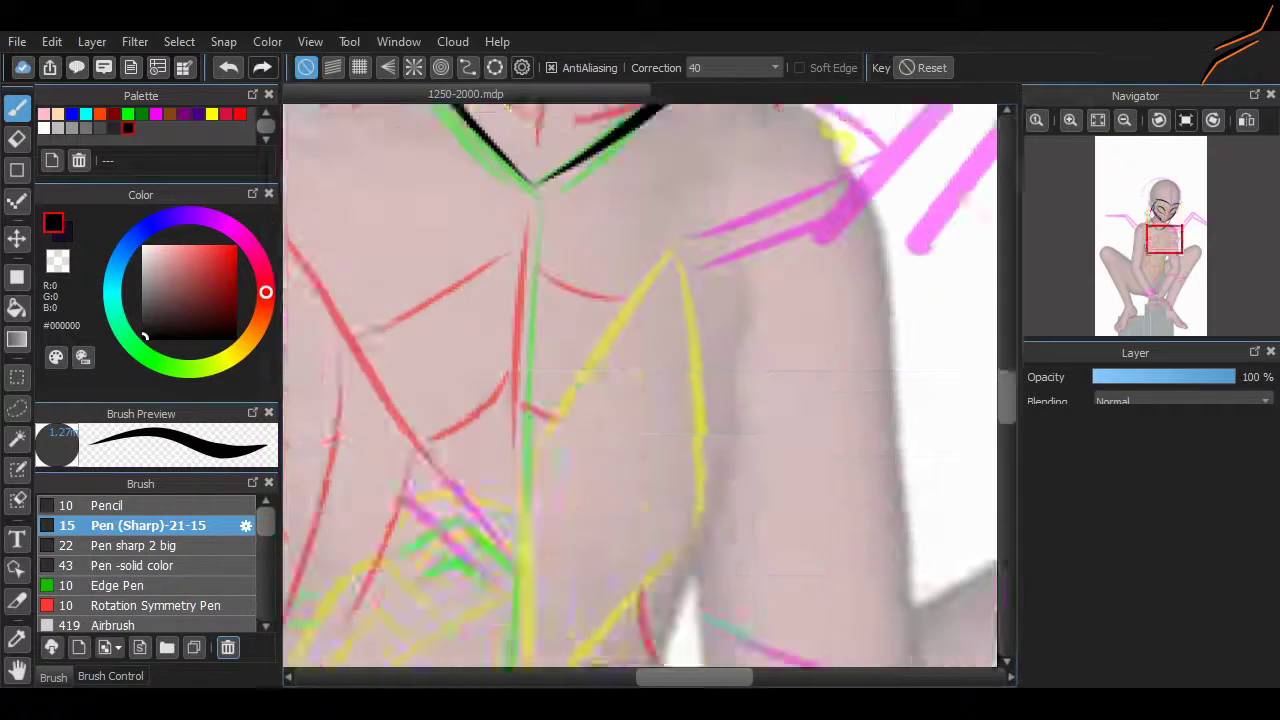
scroll(560, 420, up, 2)
mouse_move(585, 436)
mouse_down()
mouse_move(583, 313)
mouse_move(755, 359)
mouse_move(594, 343)
mouse_up()
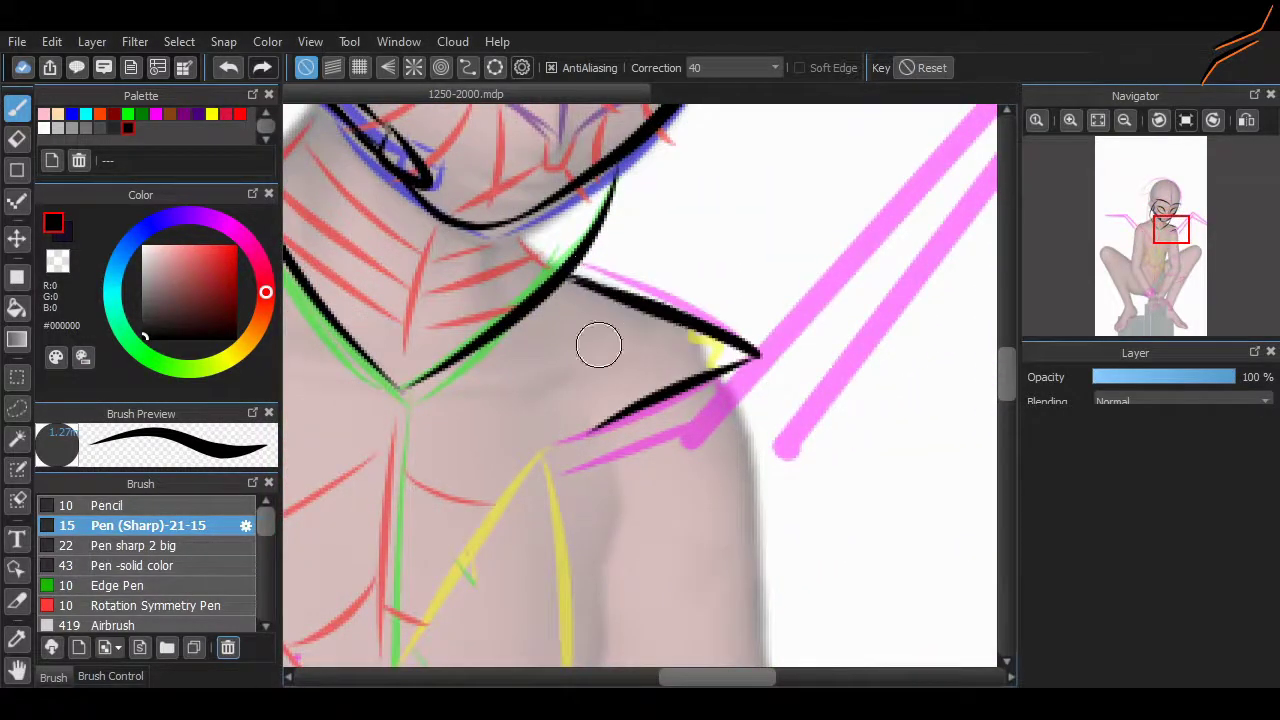
key(h)
scroll(836, 275, right, 3)
scroll(694, 434, down, 1)
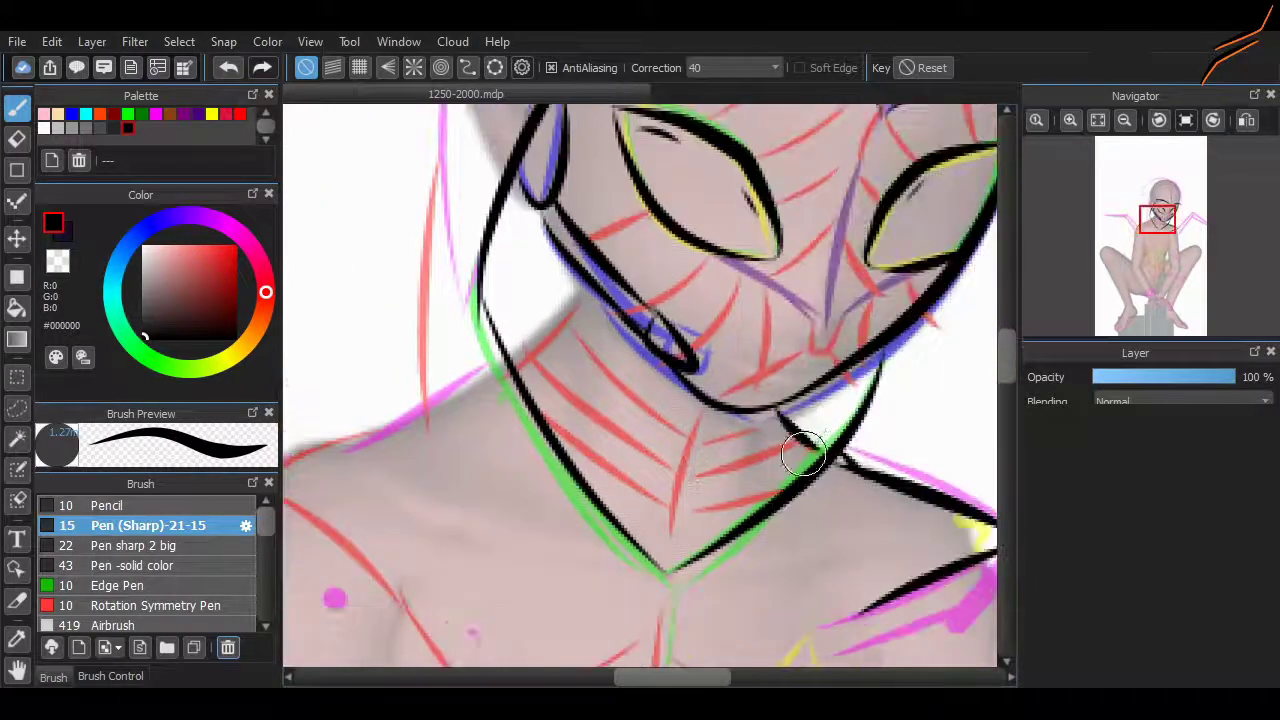
Ink the centre line down the forehead and the hood's right edge curving out past the brow.
scroll(900, 300, up, 4)
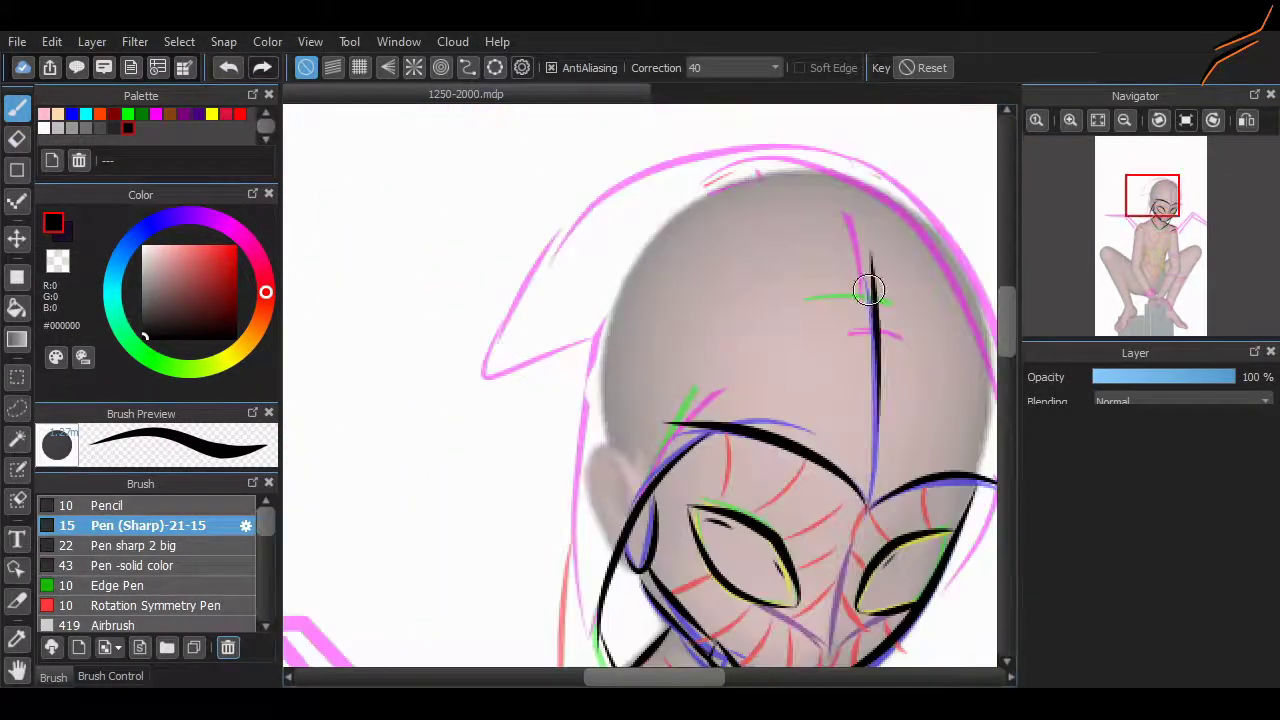
drag(858, 185, 870, 495)
scroll(868, 490, down, 3)
scroll(767, 272, up, 5)
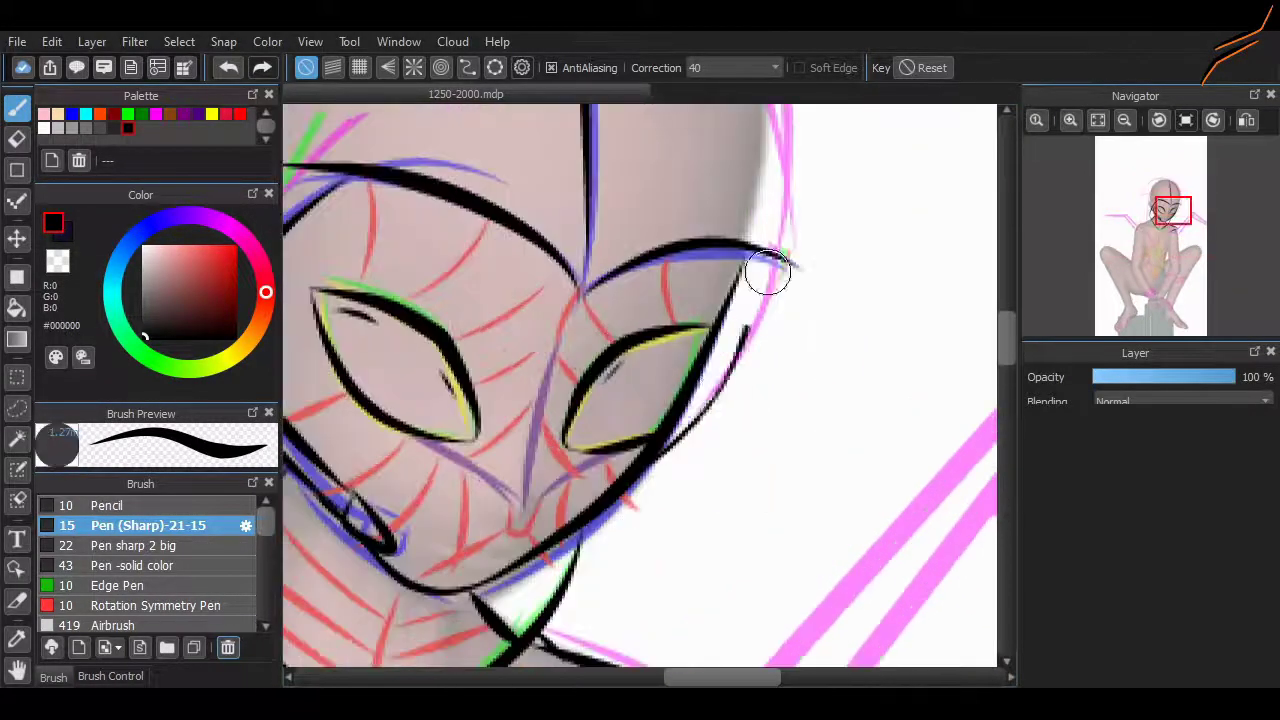
scroll(783, 380, up, 3)
scroll(711, 398, down, 3)
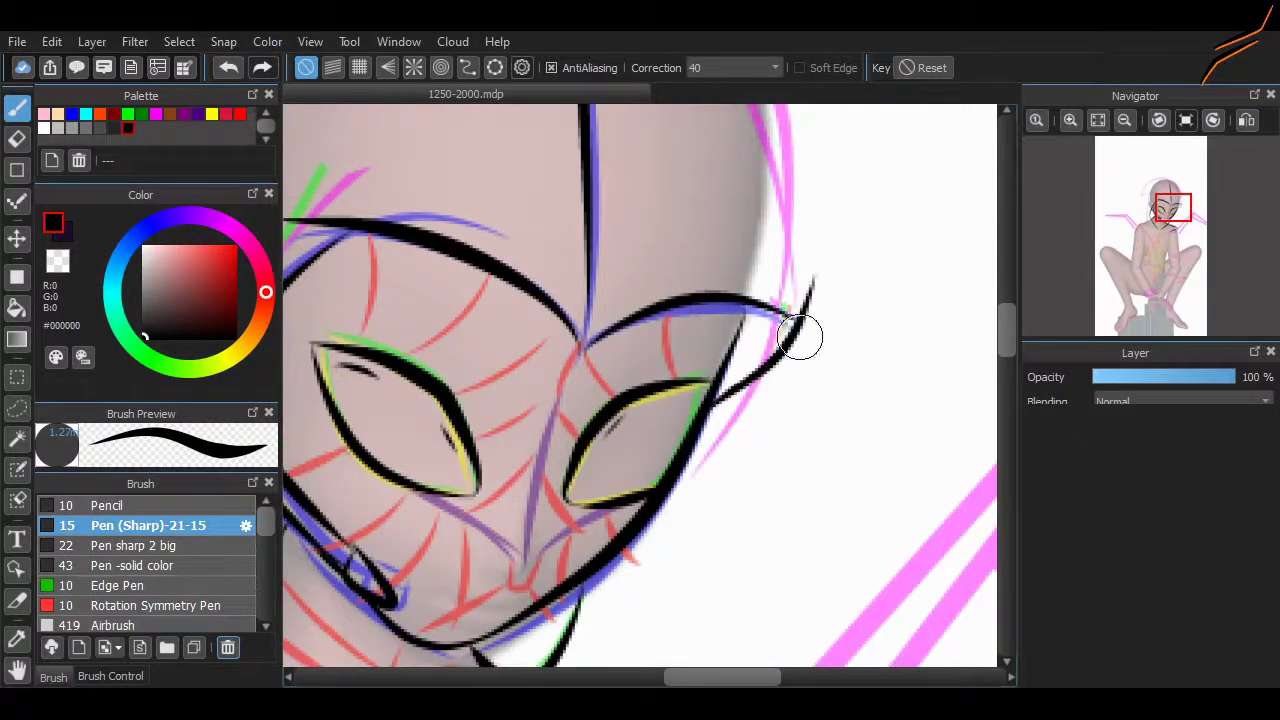
scroll(800, 338, up, 3)
scroll(604, 370, down, 3)
scroll(649, 343, up, 1)
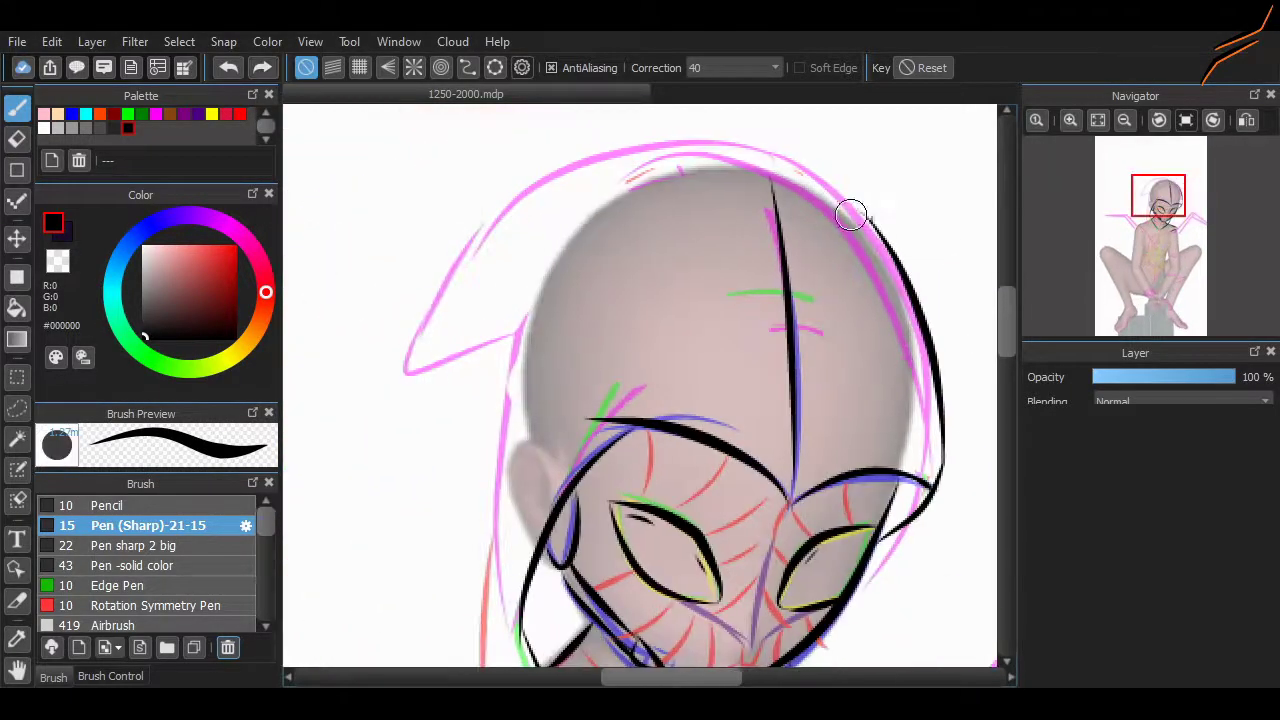
Ink the hood's top curve to its pointed tip and its left side down to the shoulder.
mouse_move(851, 211)
mouse_down()
mouse_move(506, 214)
mouse_move(400, 380)
mouse_up()
scroll(400, 380, up, 3)
scroll(640, 387, down, 1)
drag(518, 114, 478, 412)
drag(486, 330, 496, 516)
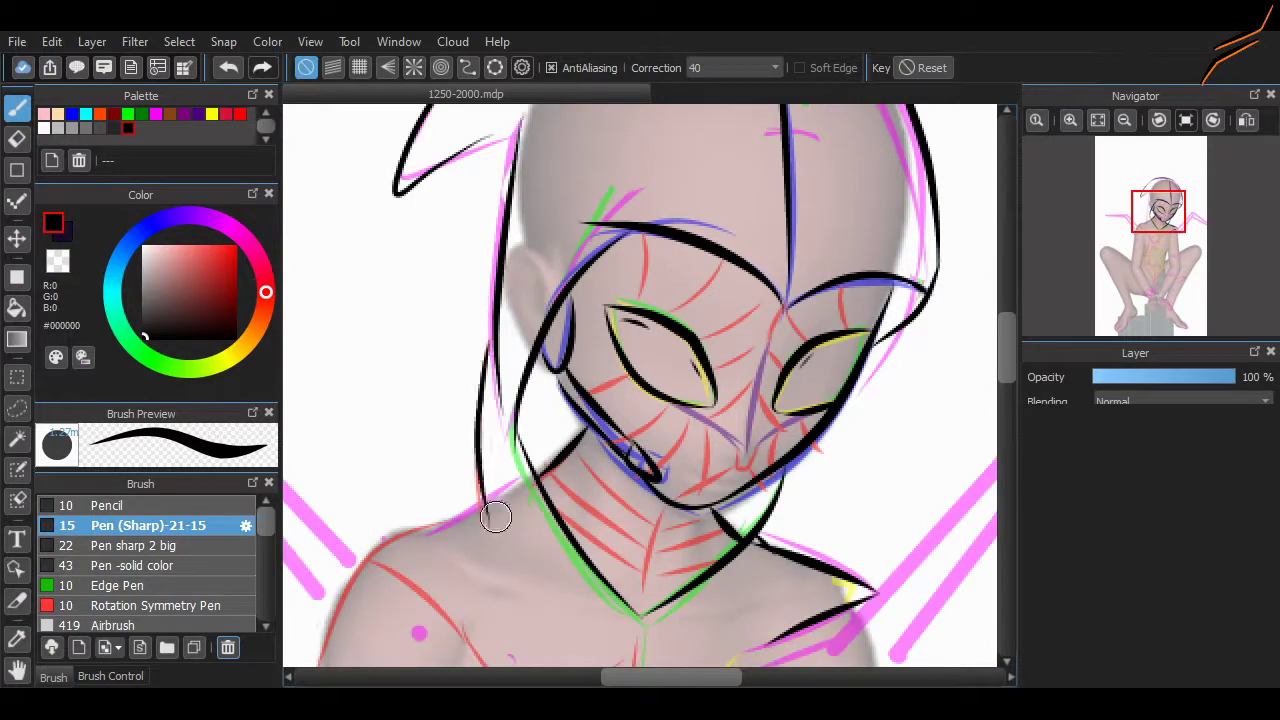
scroll(510, 483, up, 2)
drag(515, 298, 450, 347)
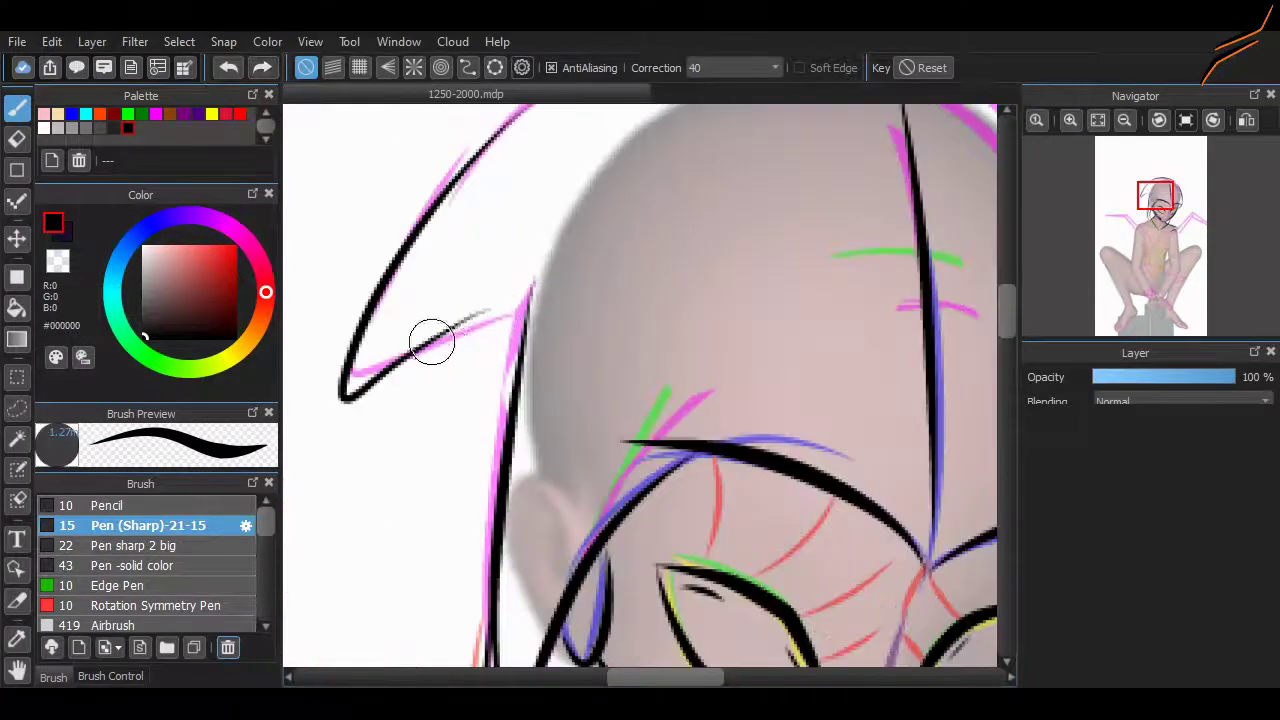
scroll(432, 342, down, 3)
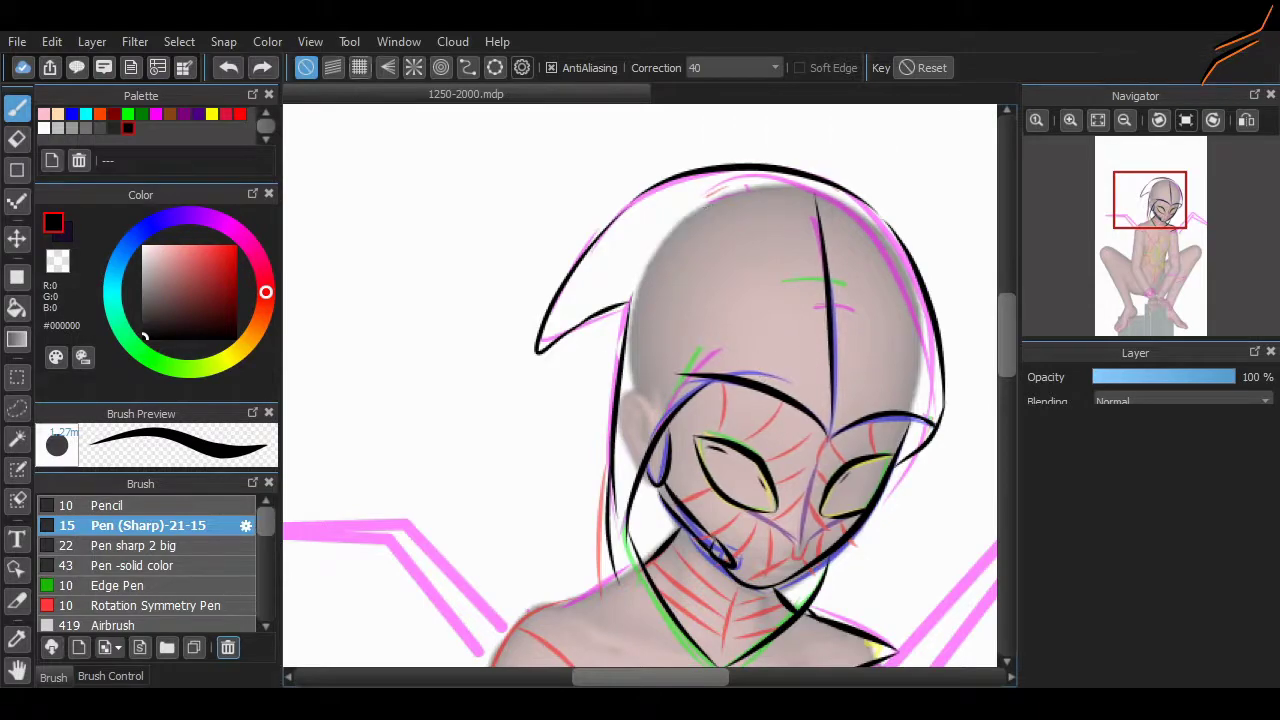
scroll(829, 334, down, 5)
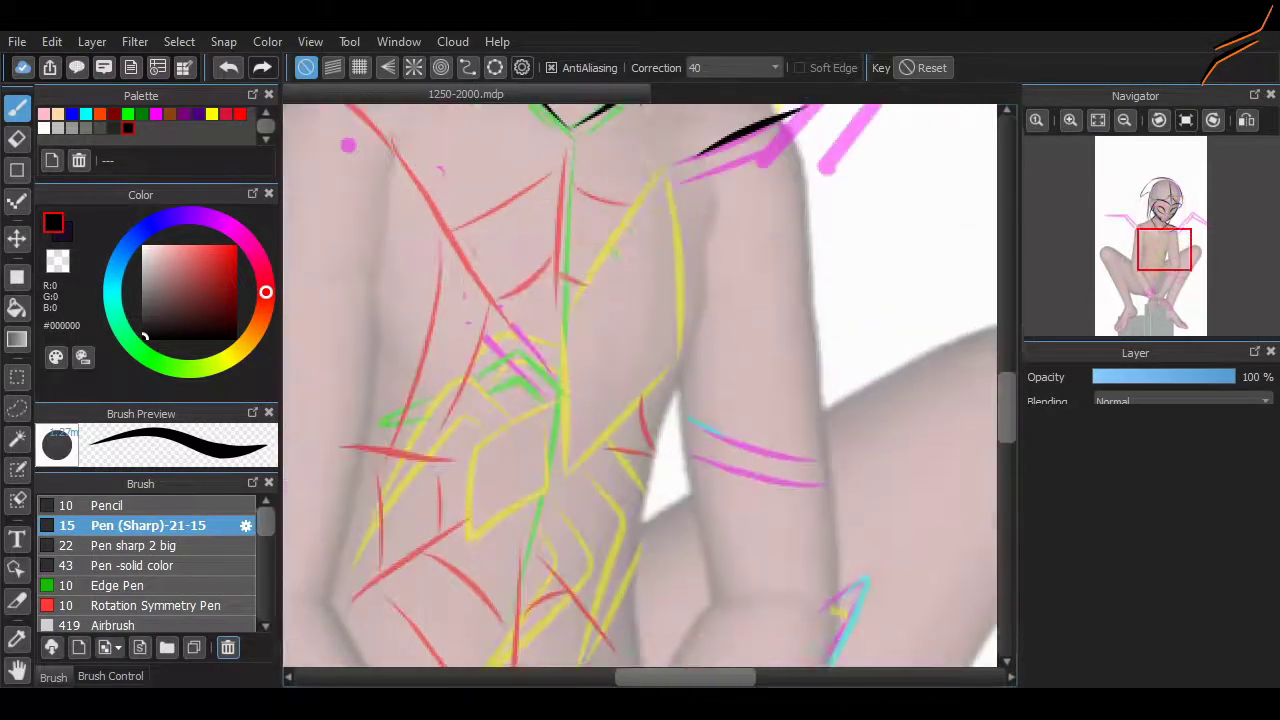
drag(663, 178, 691, 334)
key(ctrl+z)
drag(578, 480, 674, 214)
key(ctrl+z)
key(ctrl+z)
mouse_move(575, 420)
mouse_down()
mouse_move(690, 180)
mouse_move(651, 200)
mouse_move(665, 470)
mouse_up()
scroll(637, 206, up, 2)
key(ctrl+z)
Ink the large diamond-shaped chest panel and the smaller angular panels below it over the yellow sketch.
drag(671, 340, 580, 600)
scroll(714, 343, down, 2)
drag(655, 240, 570, 525)
mouse_move(625, 275)
mouse_down()
mouse_move(643, 302)
mouse_move(678, 358)
mouse_up()
Ink the lower edge lines of the right shoulder piece where it meets the chest panel's upper corner.
scroll(882, 283, down, 2)
drag(769, 337, 858, 323)
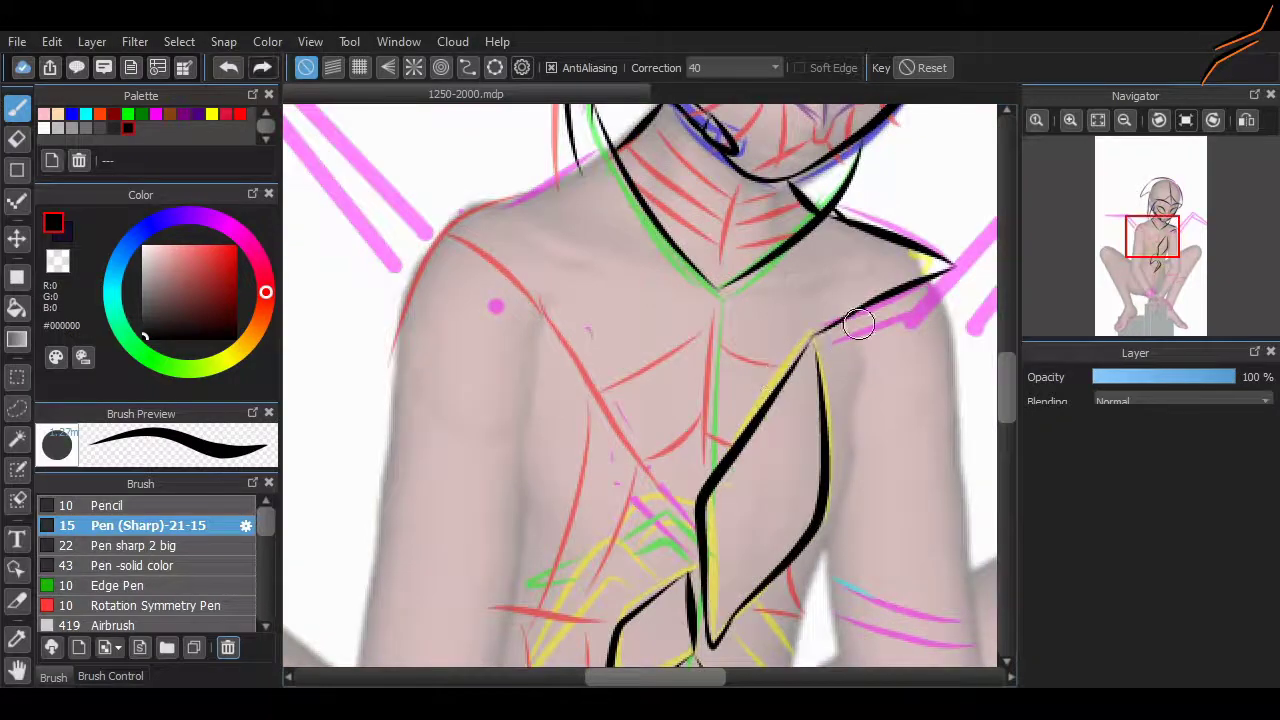
scroll(714, 331, up, 2)
scroll(738, 295, down, 2)
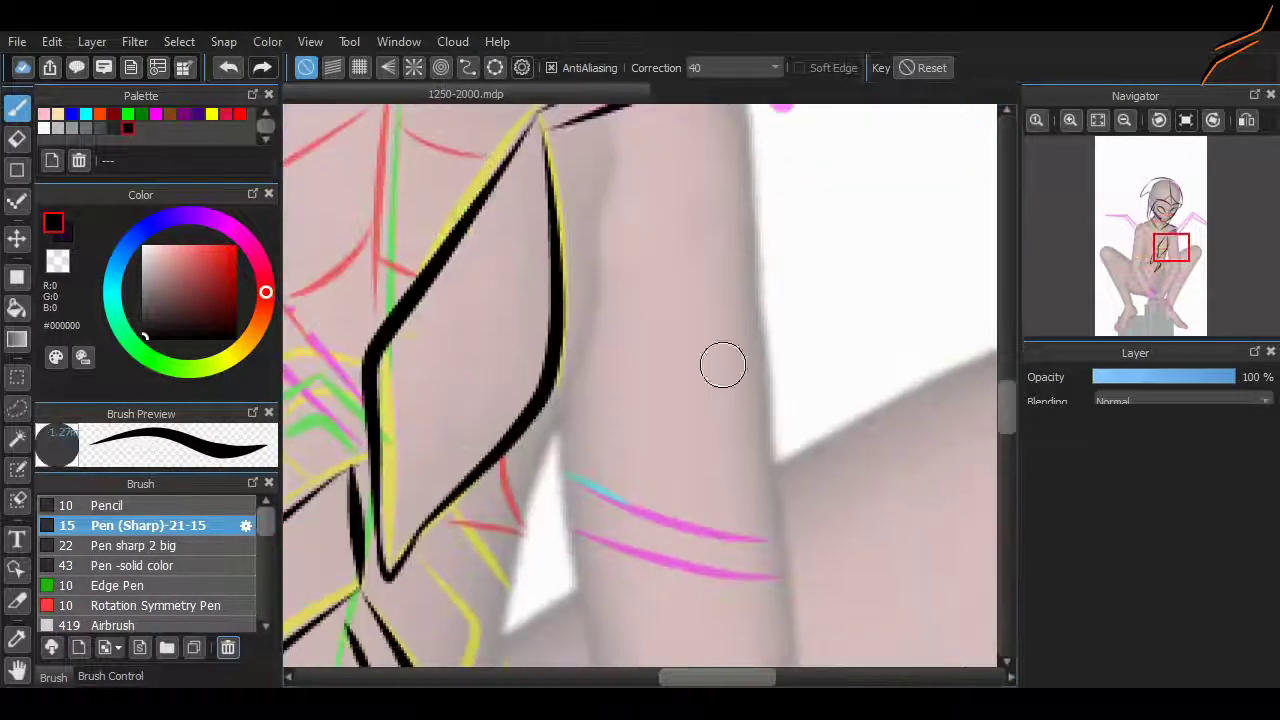
drag(598, 150, 529, 614)
scroll(529, 614, down, 3)
scroll(717, 657, up, 3)
scroll(717, 657, down, 2)
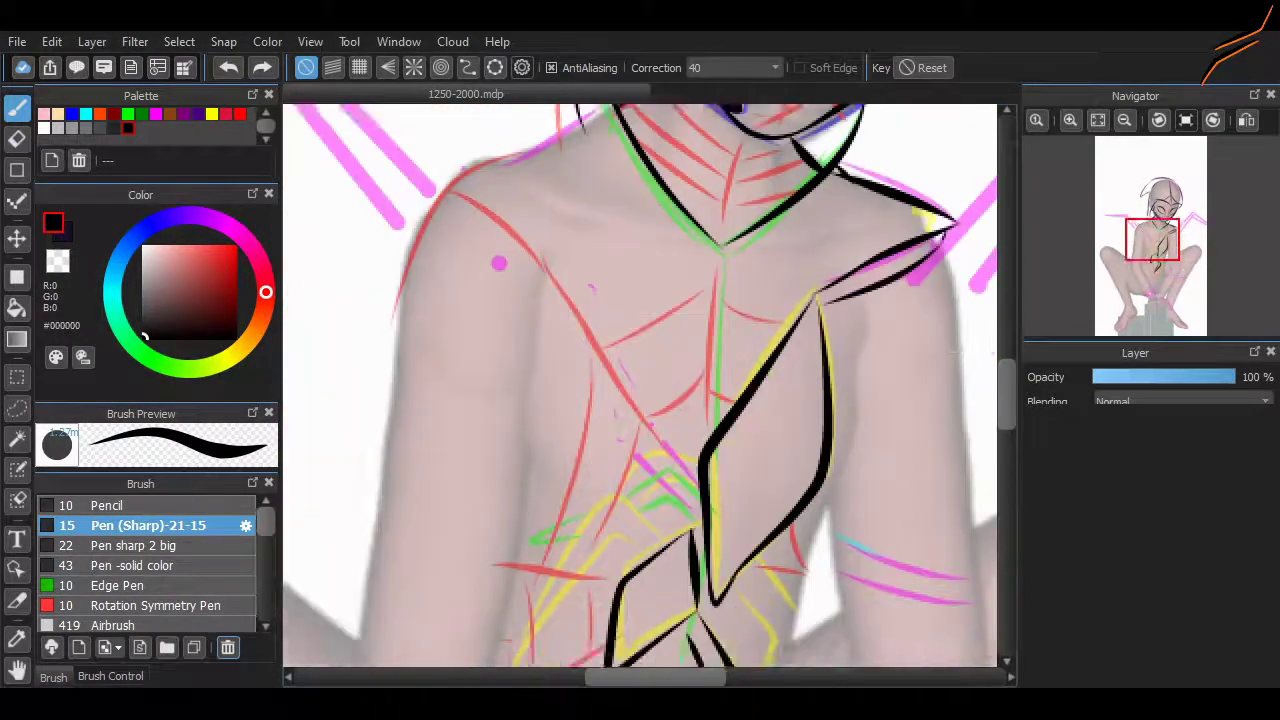
Ink the left shoulder from the neck slope around to the outer upper arm.
scroll(953, 410, up, 2)
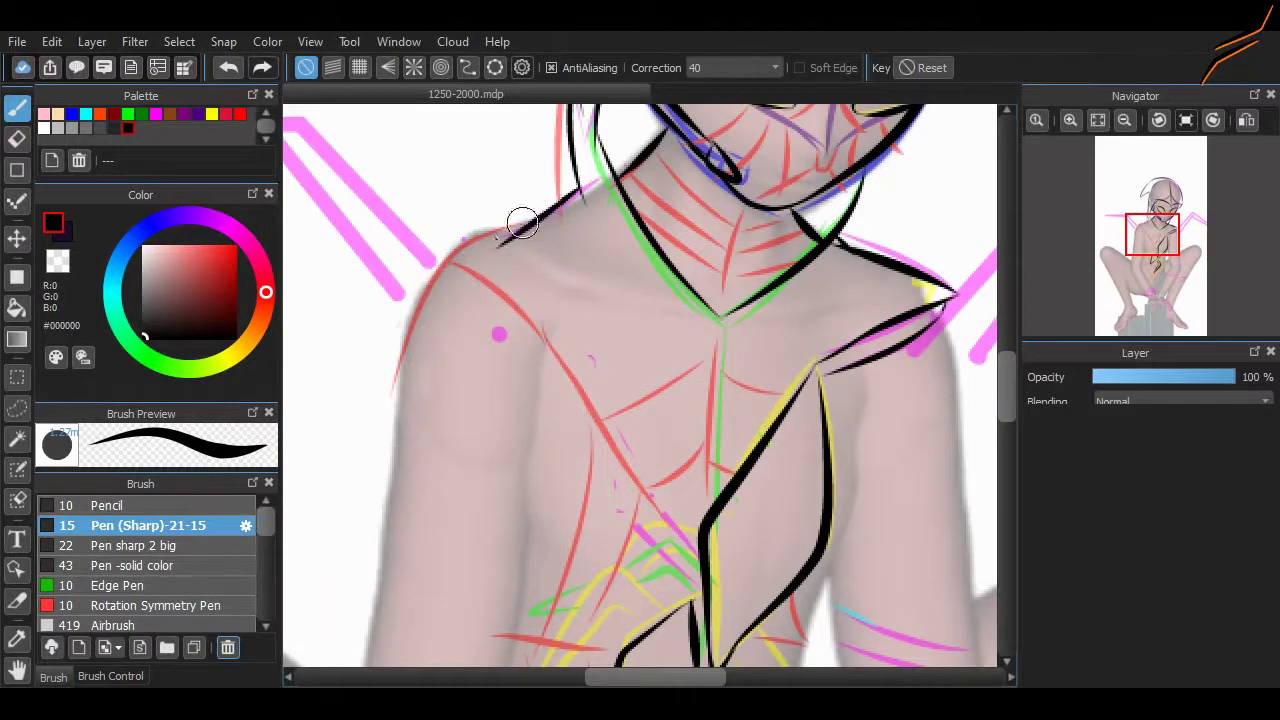
drag(525, 230, 398, 410)
scroll(398, 410, down, 3)
scroll(540, 165, up, 1)
Ink the inner and outer edges of the left arm down to the elbow.
drag(543, 160, 488, 582)
drag(401, 216, 360, 574)
key(ctrl+z)
drag(400, 200, 365, 578)
scroll(523, 372, down, 2)
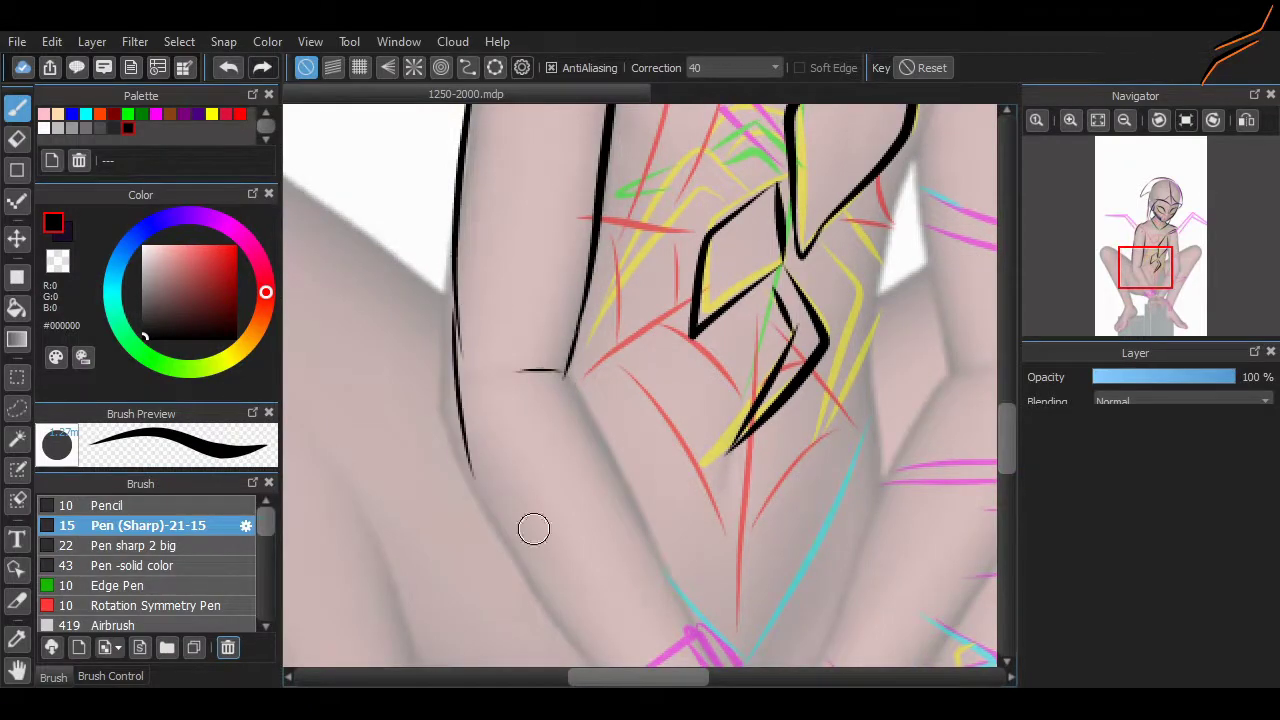
scroll(533, 528, down, 2)
scroll(533, 528, up, 5)
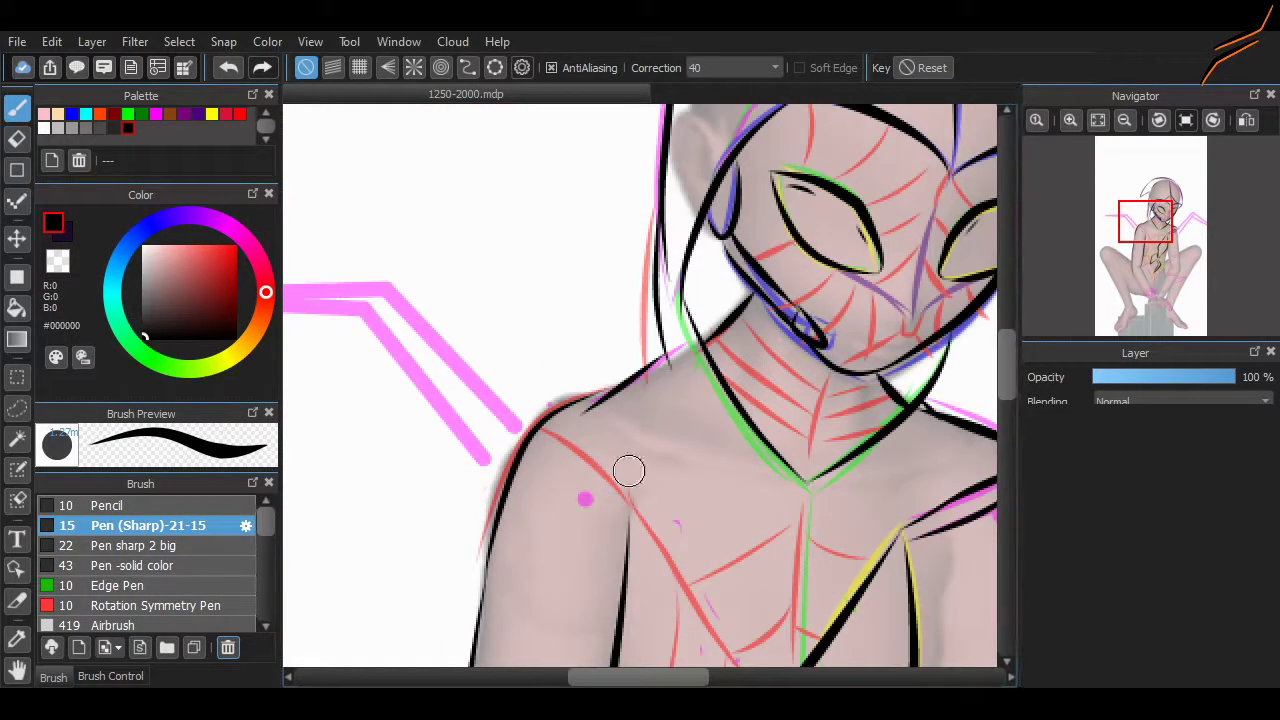
Ink the back of the left hand, its knuckle arcs and the thumb's outline.
scroll(628, 470, down, 10)
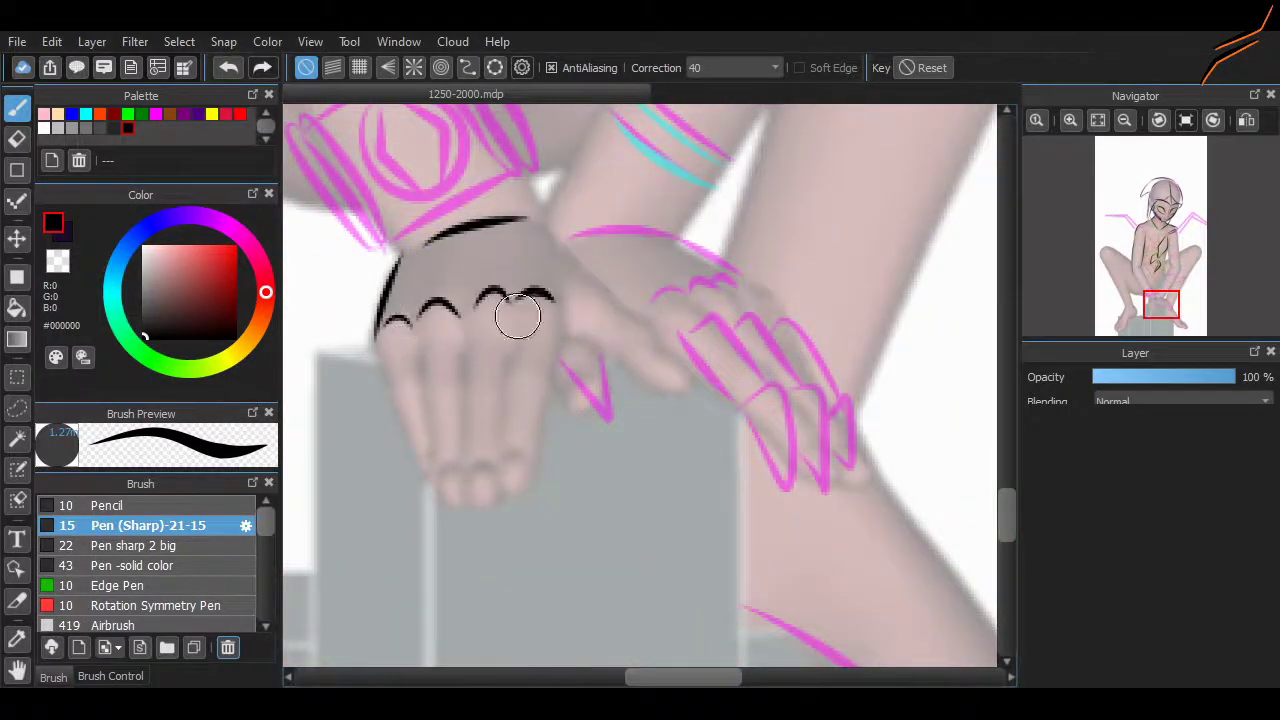
key(ctrl+z)
drag(552, 234, 632, 305)
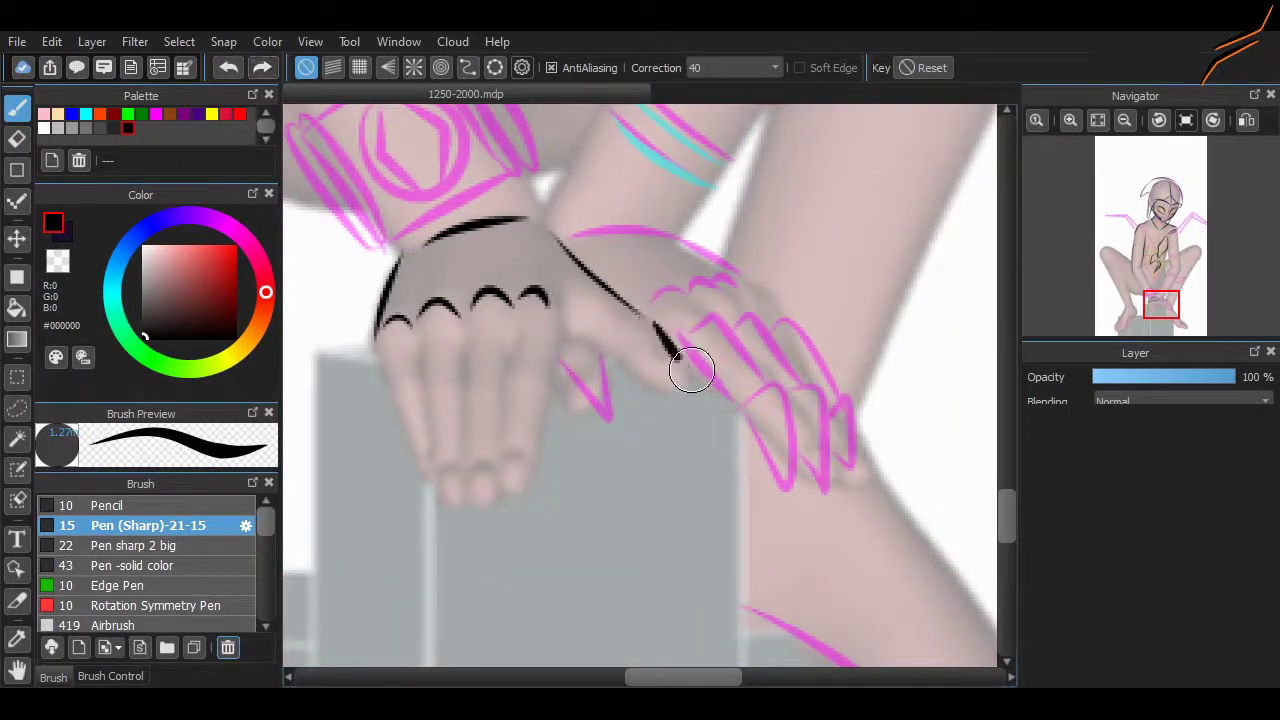
key(ctrl+z)
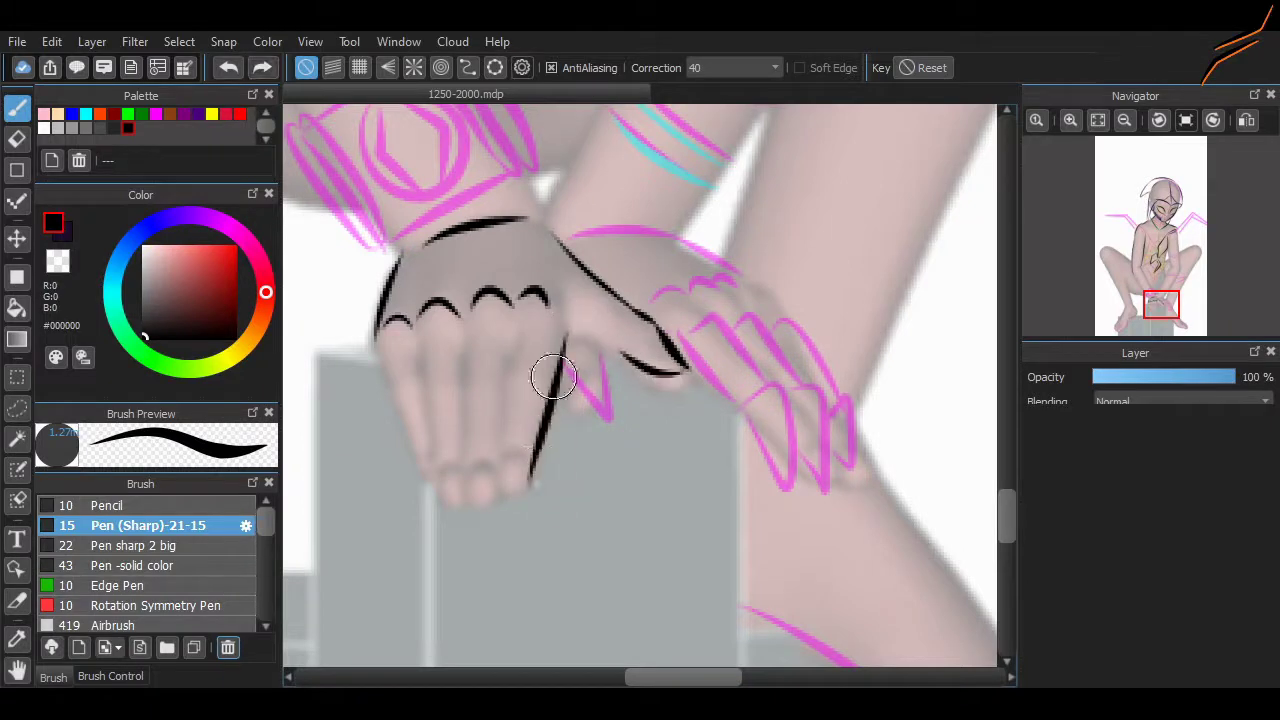
Ink the outlines of the left hand's four fingers resting on the block.
drag(542, 398, 512, 492)
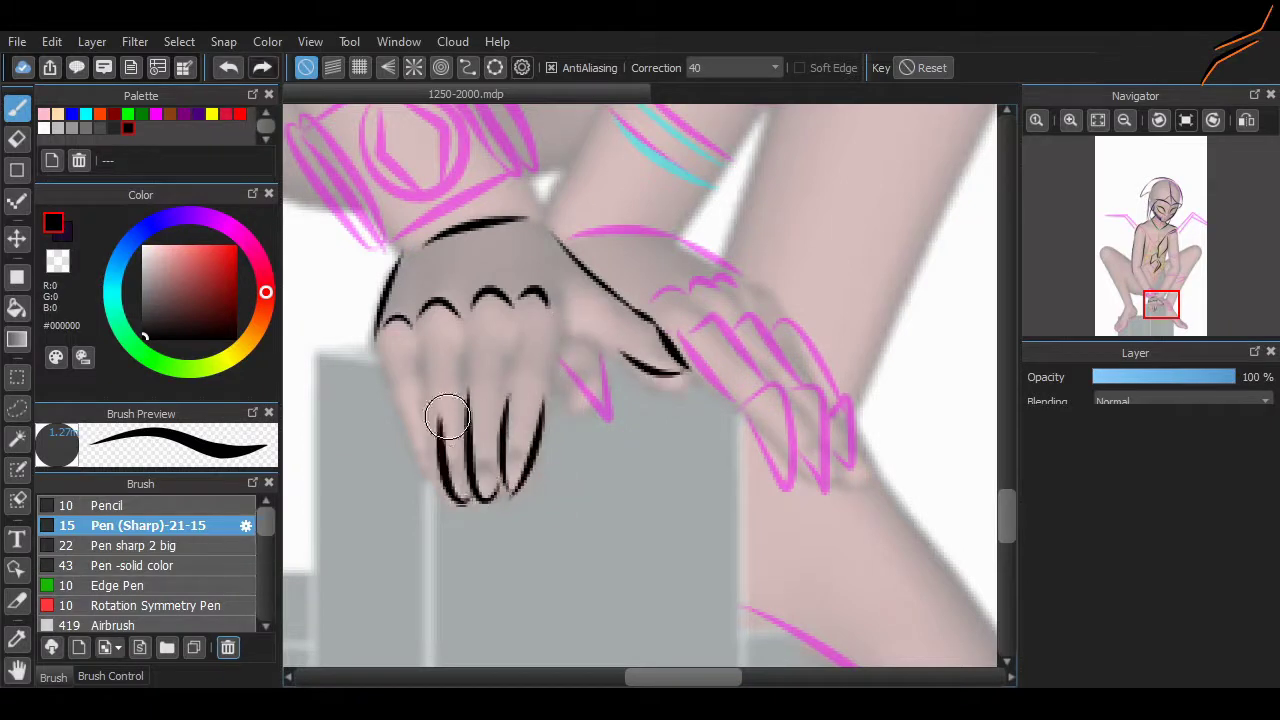
key(ctrl+z)
key(ctrl+z)
key(ctrl+z)
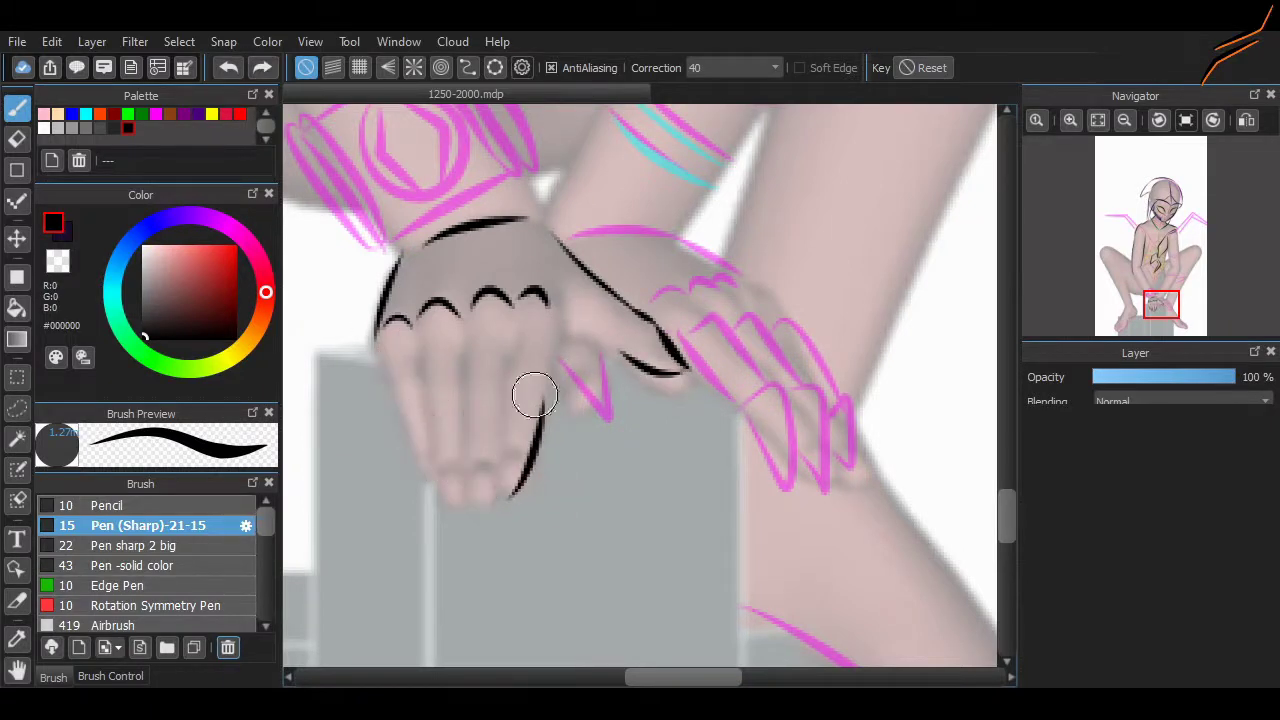
click(268, 94)
drag(470, 392, 498, 492)
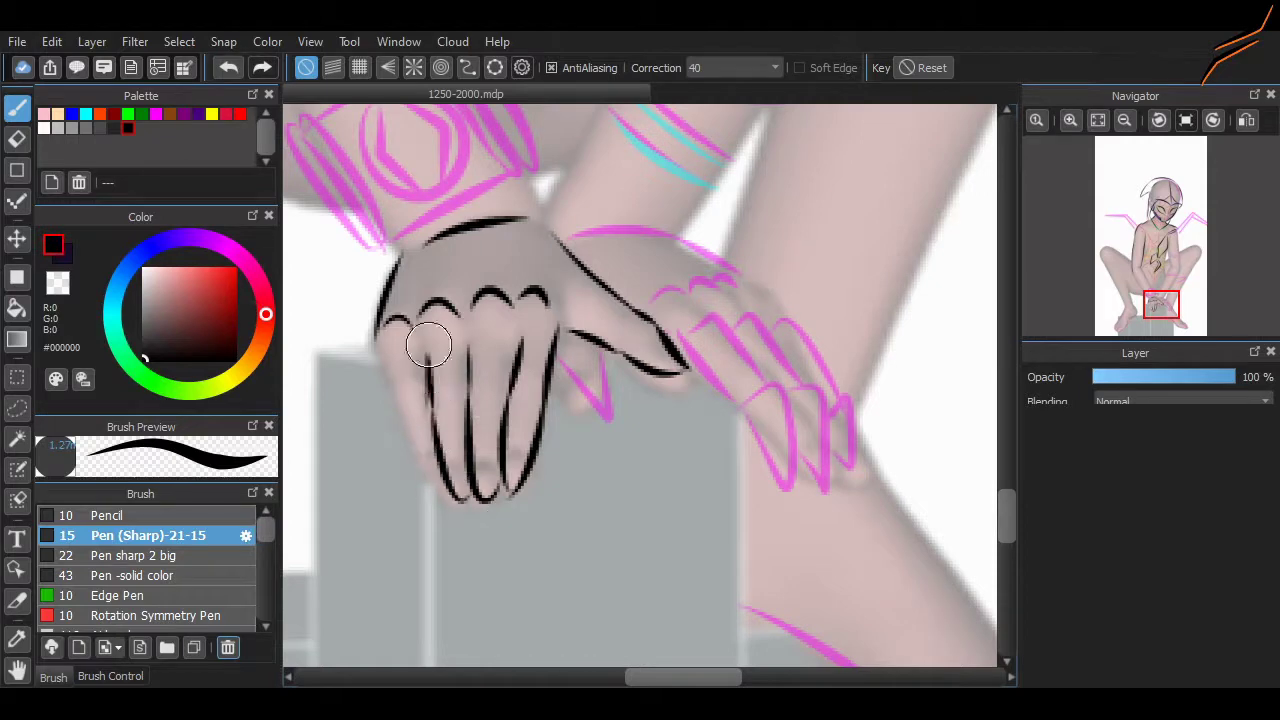
drag(382, 362, 443, 480)
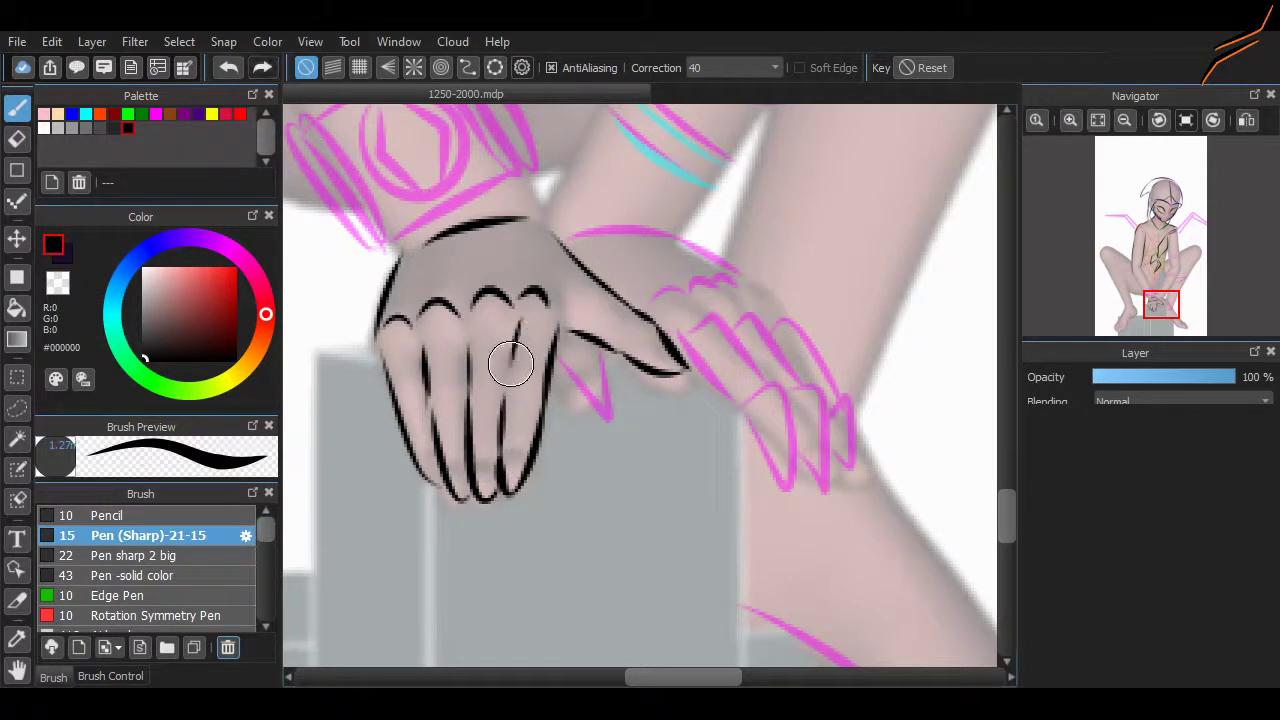
Erase the excess upper end of the short line between the left hand's last two fingers.
key(e)
drag(518, 298, 515, 316)
key(b)
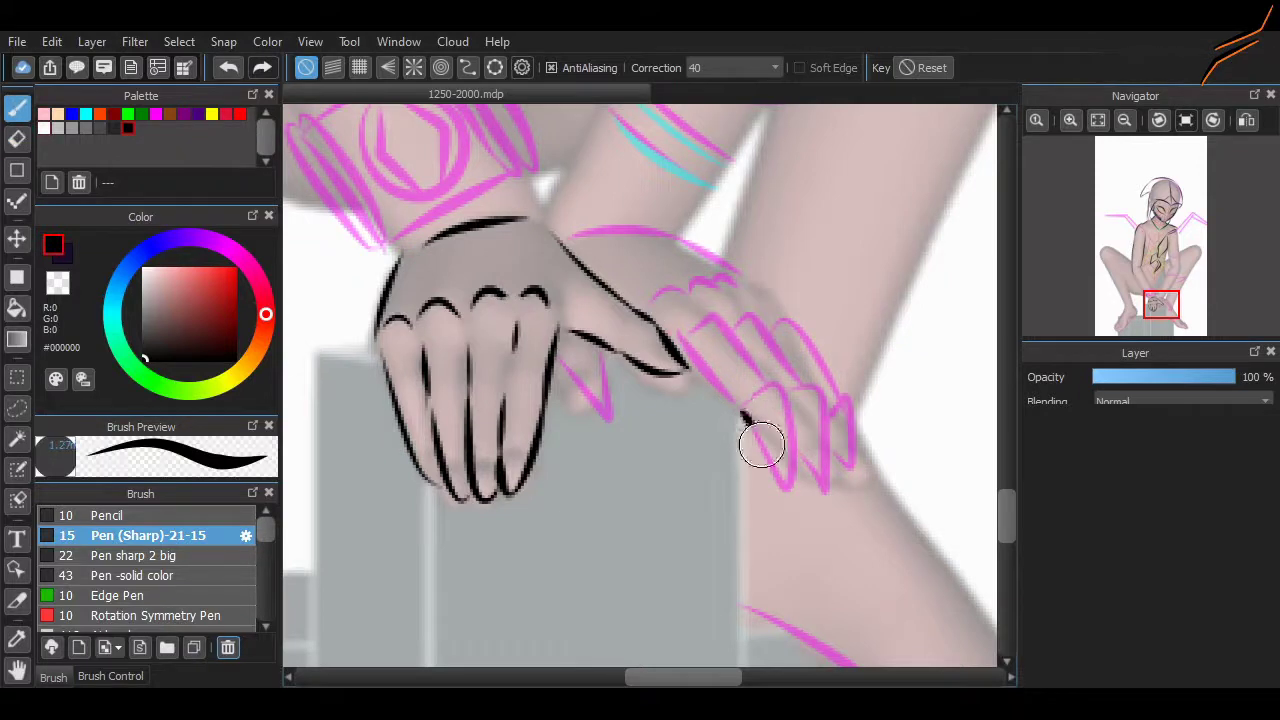
Ink the right hand's finger segments and bent fingertips over the magenta sketch.
mouse_move(762, 446)
mouse_down()
mouse_move(776, 397)
mouse_move(805, 475)
mouse_move(789, 441)
mouse_move(810, 420)
mouse_move(772, 405)
mouse_up()
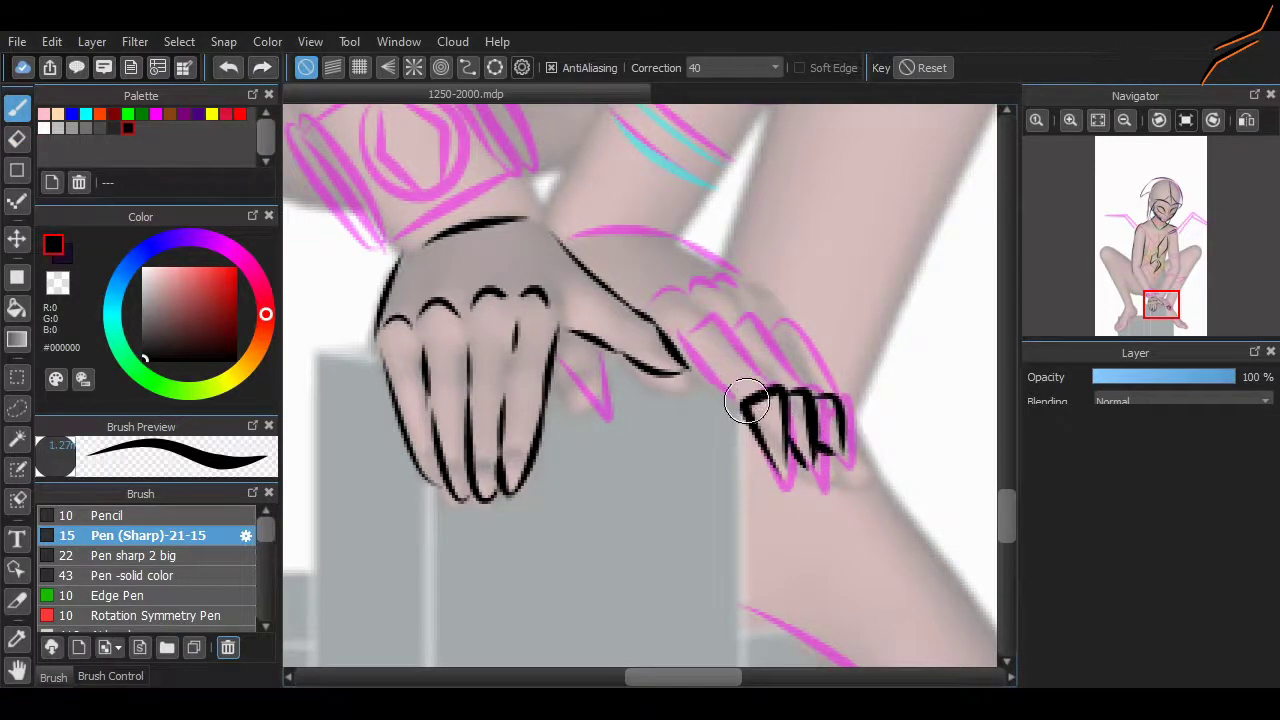
mouse_move(696, 326)
mouse_down()
mouse_move(746, 402)
mouse_move(772, 392)
mouse_up()
drag(740, 312, 798, 394)
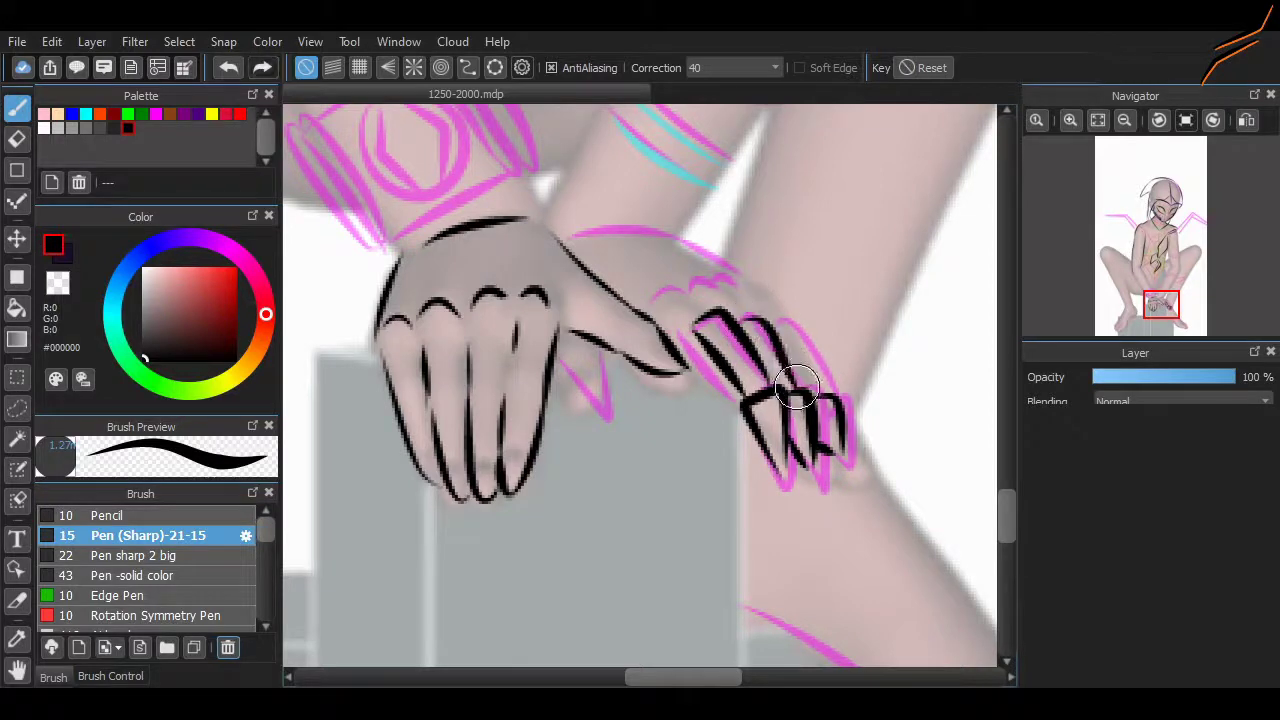
key(ctrl+z)
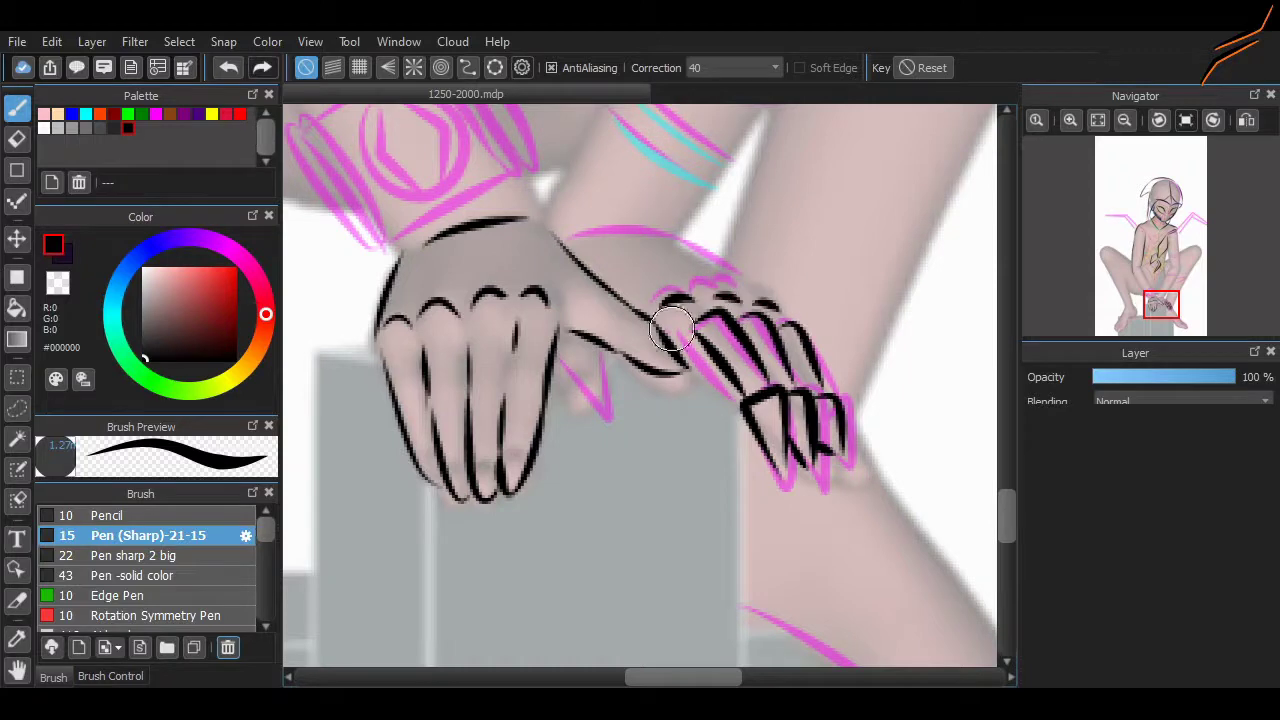
Ink the right hand's thumb tip, the upper contour of its back and the inner line above its knuckles.
drag(568, 358, 604, 410)
mouse_move(556, 236)
mouse_down()
mouse_move(526, 198)
mouse_move(566, 236)
mouse_move(670, 240)
mouse_up()
key(ctrl+z)
mouse_move(648, 288)
mouse_down()
mouse_move(627, 265)
mouse_move(762, 288)
mouse_up()
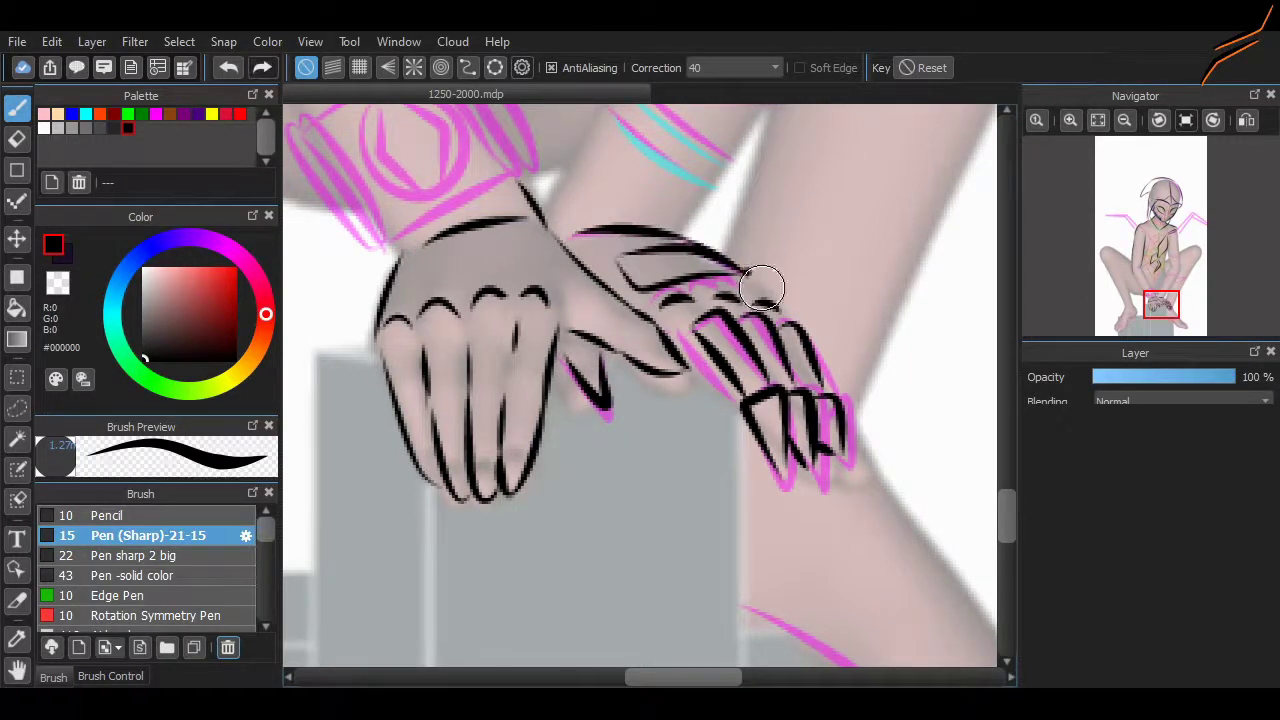
Ink the left wrist cuff's two oval rims and the upper and lower edges joining them.
scroll(769, 292, up, 10)
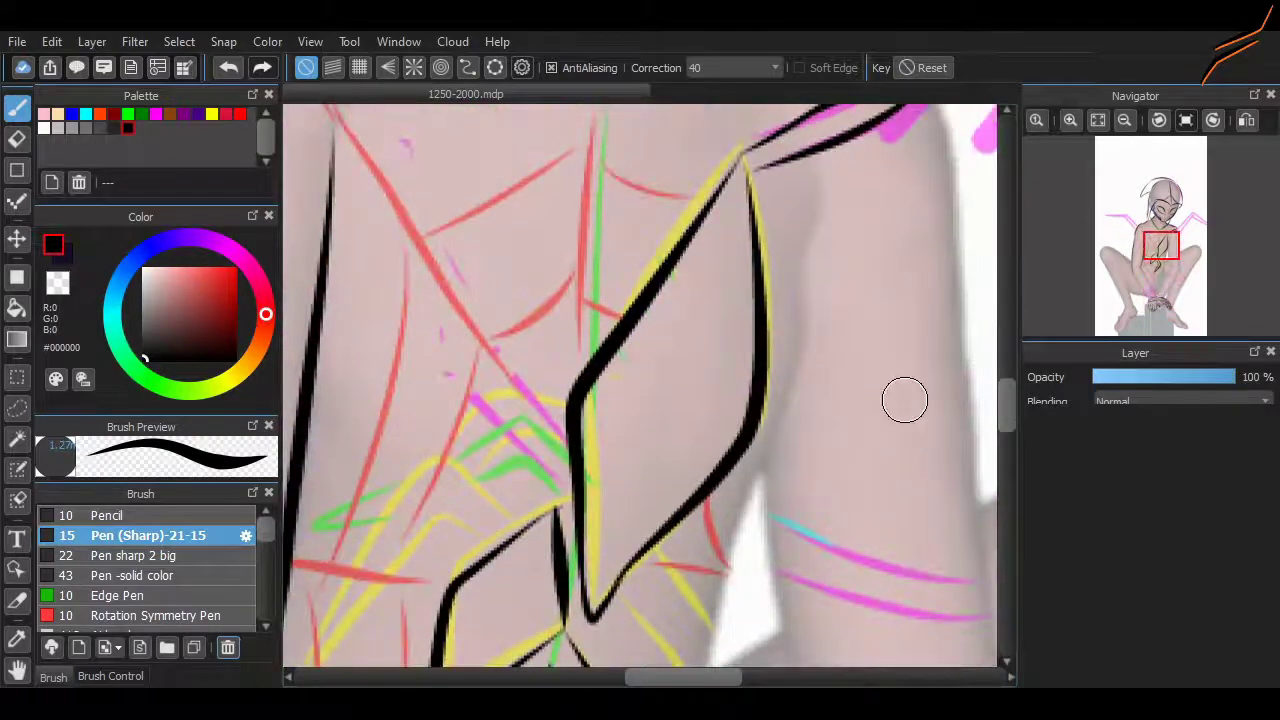
scroll(904, 400, down, 10)
drag(440, 358, 460, 362)
drag(575, 283, 590, 295)
drag(440, 358, 569, 287)
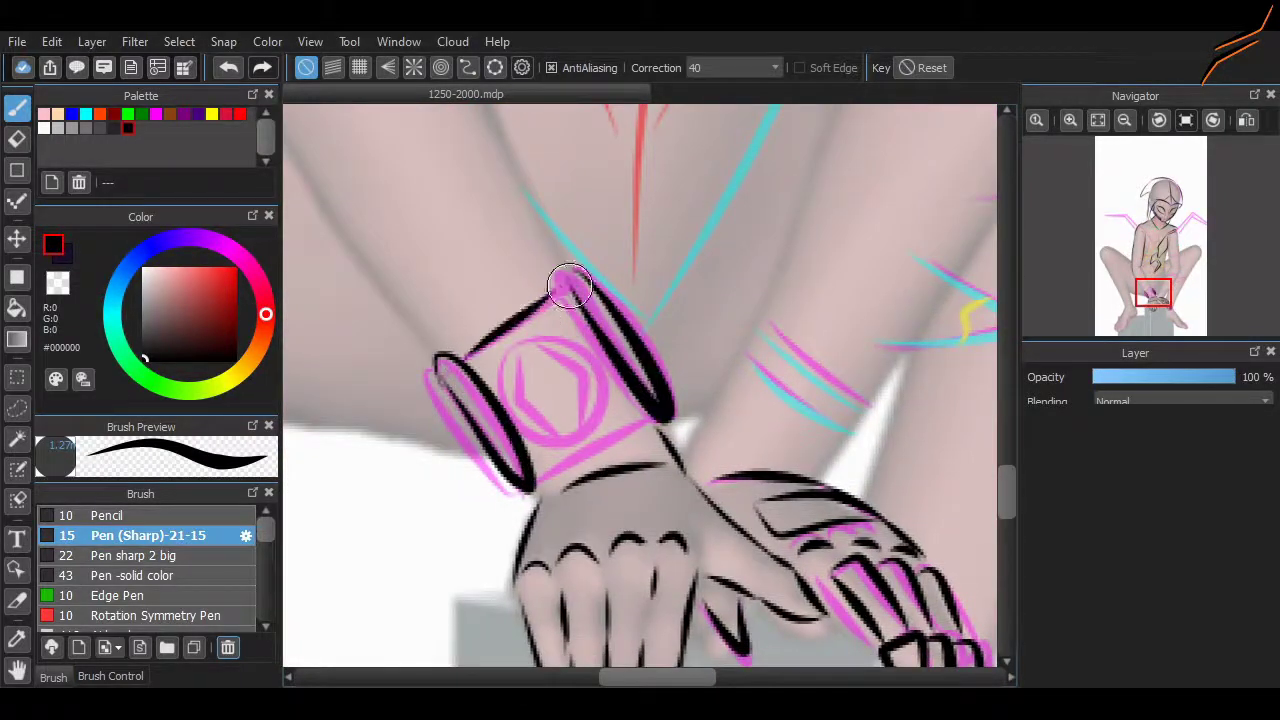
key(ctrl+z)
drag(457, 357, 570, 289)
drag(655, 420, 540, 465)
Ink the angular emblem in the middle of the left wrist cuff.
drag(509, 334, 580, 308)
key(ctrl+z)
scroll(775, 443, left, 5)
key(e)
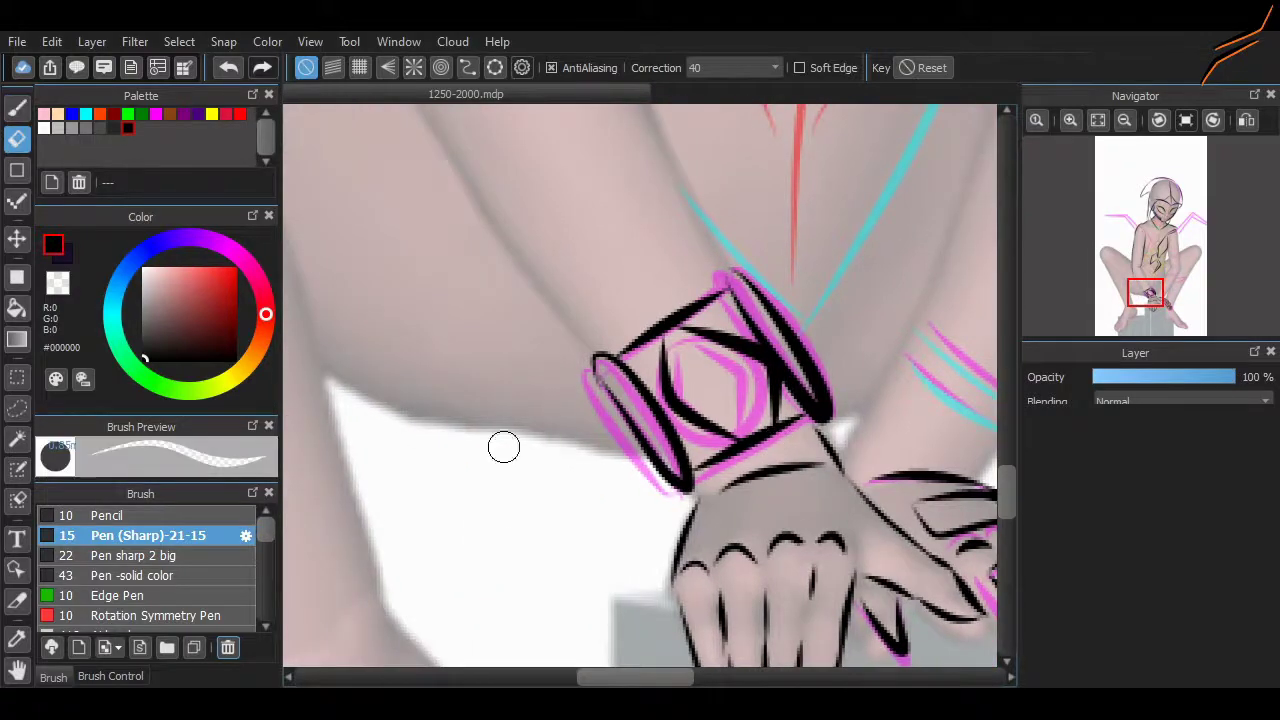
key(b)
Ink the long vertical edges of the stone block below the hands down to the canvas edge.
scroll(751, 506, down, 2)
scroll(694, 331, down, 5)
drag(690, 170, 712, 536)
drag(490, 228, 478, 536)
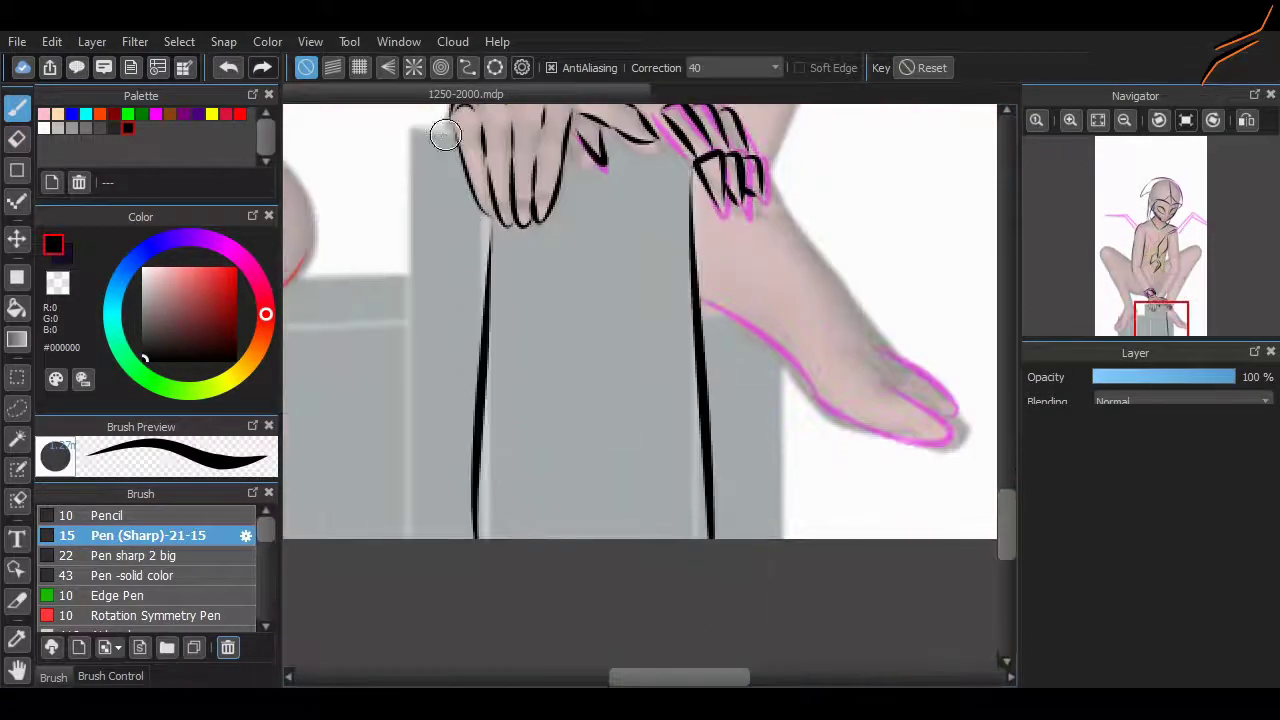
drag(445, 135, 400, 536)
scroll(666, 349, up, 8)
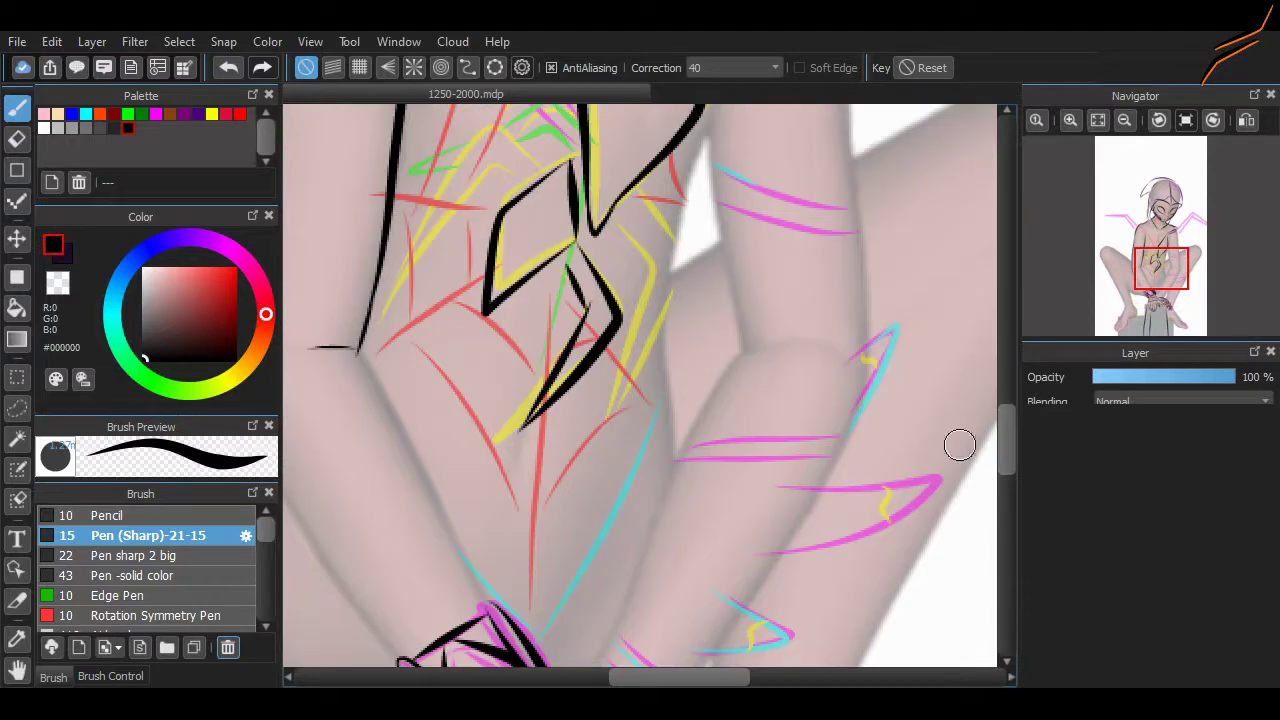
scroll(560, 569, up, 3)
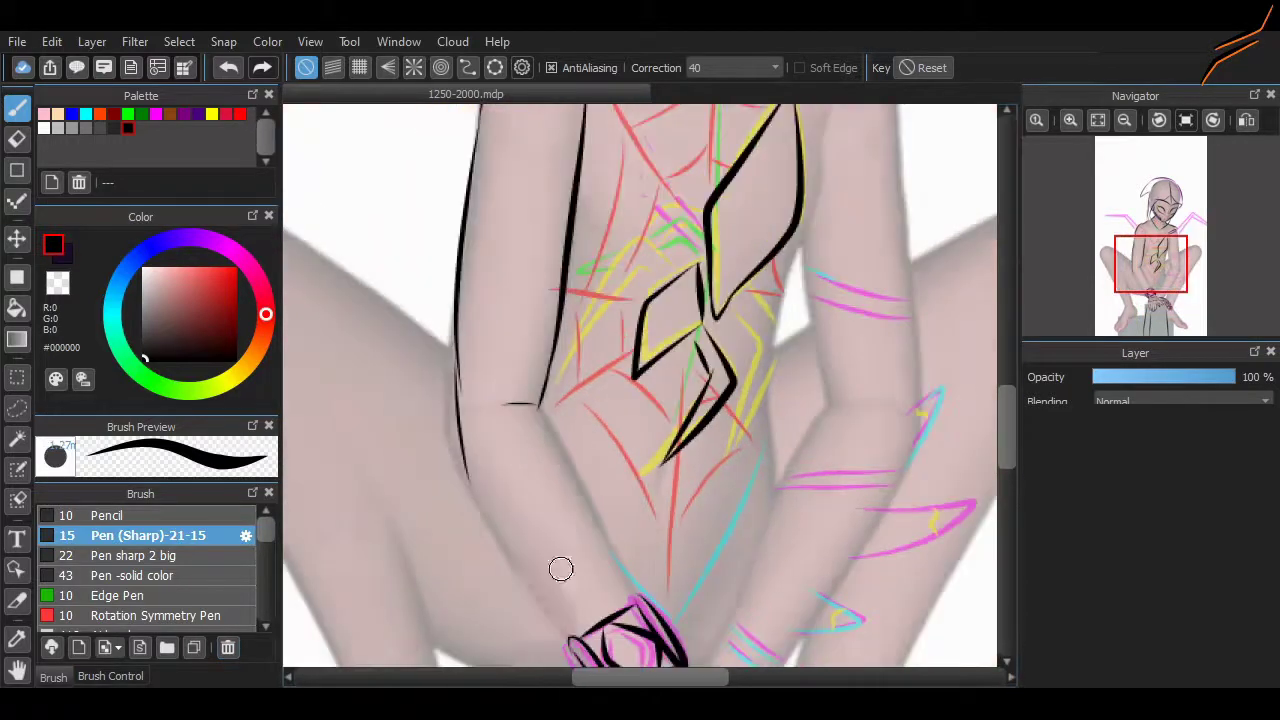
drag(560, 275, 603, 354)
key(ctrl+z)
drag(460, 350, 750, 395)
key(ctrl+z)
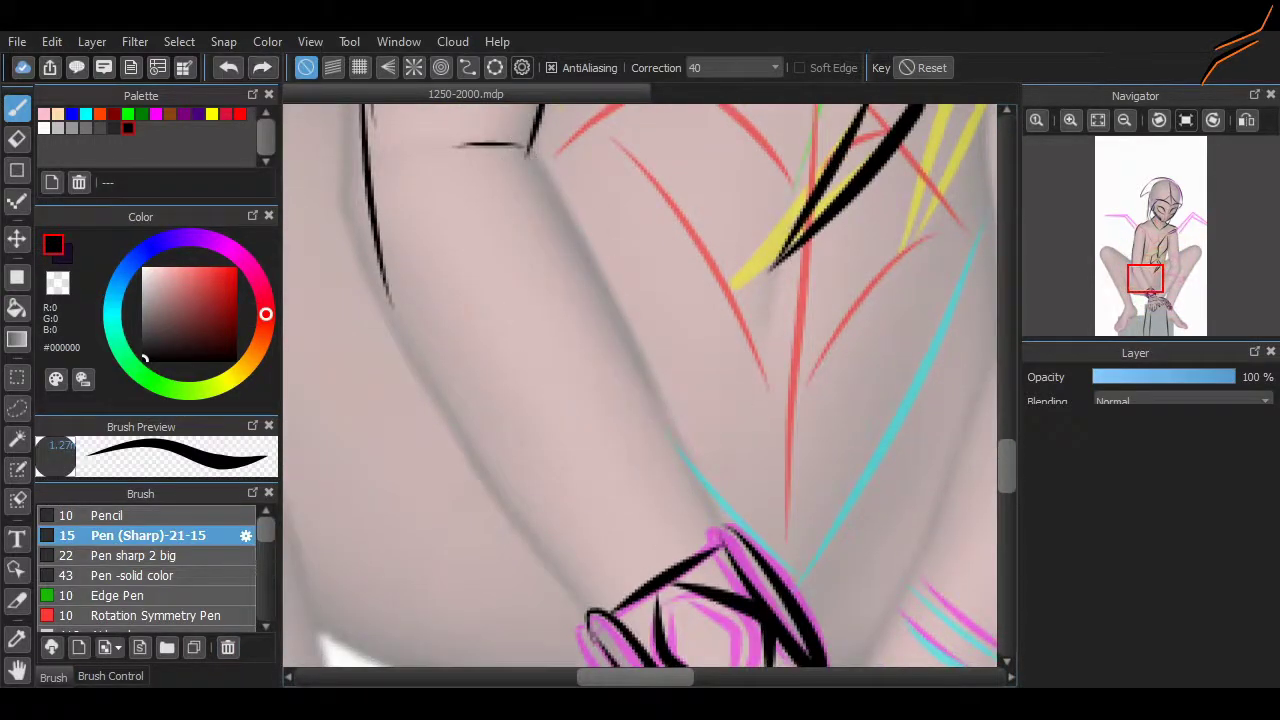
Ink the inner and outer edges of the left forearm from the elbow to the wrist cuff.
drag(534, 156, 740, 530)
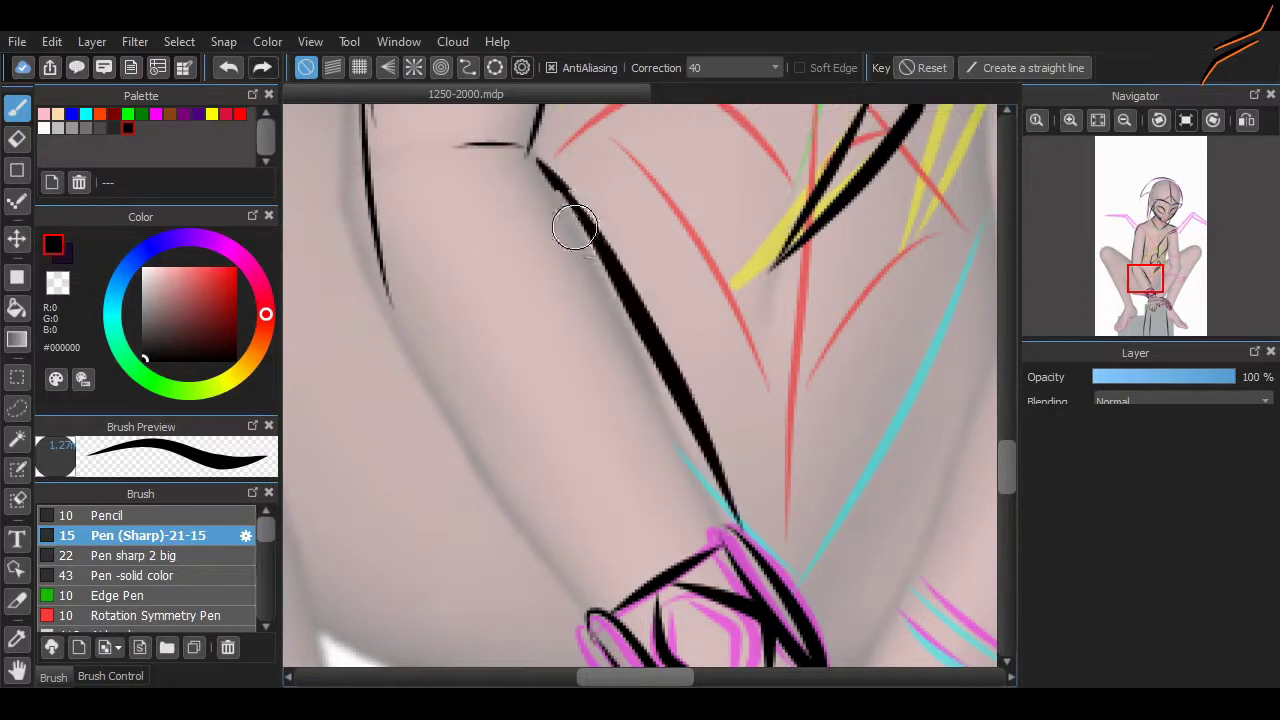
key(ctrl+z)
drag(540, 160, 706, 530)
drag(387, 289, 595, 630)
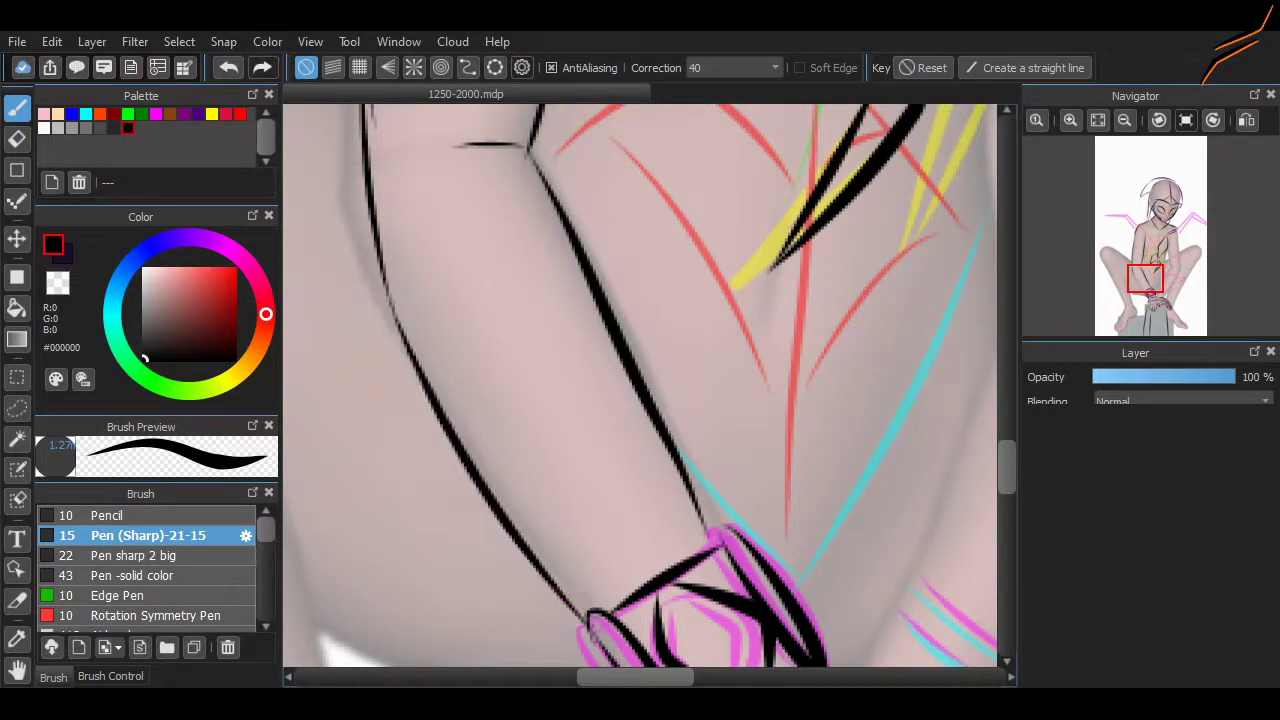
Ink the outlines of the right arm's curved upper-arm band and the band just below its elbow.
mouse_move(560, 520)
mouse_down()
mouse_move(480, 560)
mouse_move(625, 302)
mouse_move(850, 376)
mouse_up()
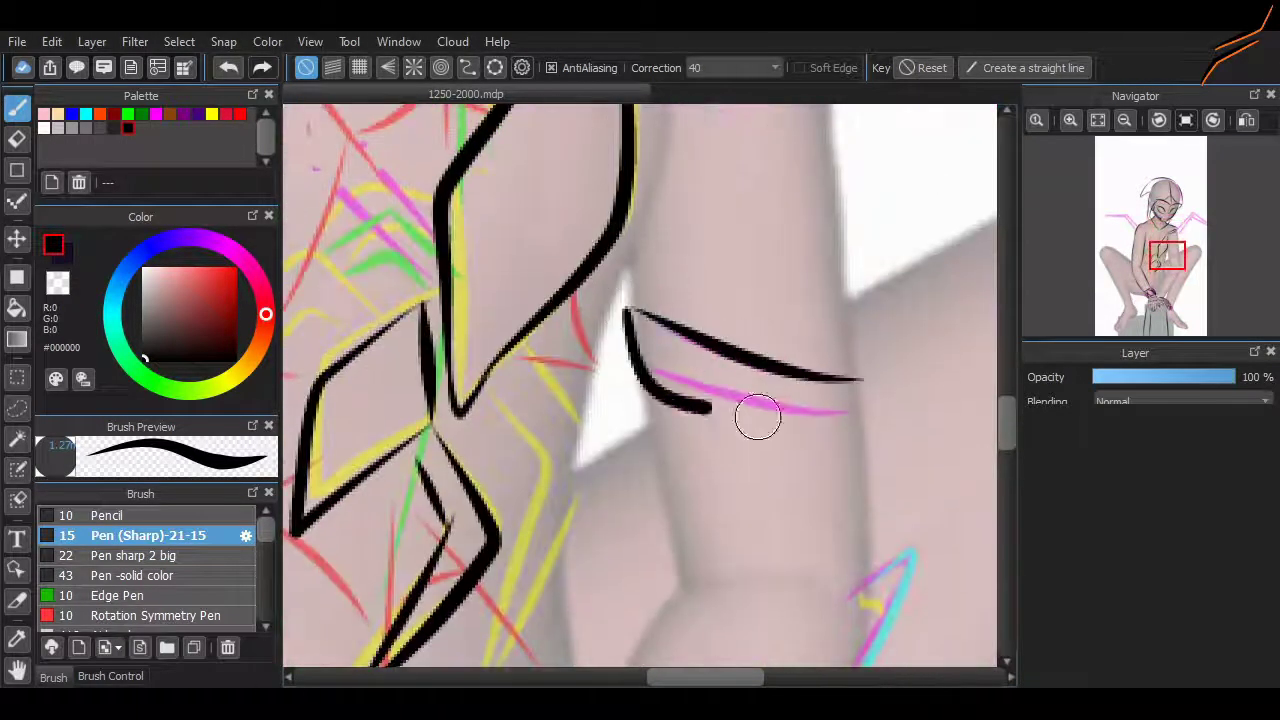
drag(634, 326, 857, 400)
scroll(609, 323, down, 5)
drag(578, 320, 835, 324)
key(ctrl+z)
drag(585, 297, 845, 296)
Ink the closed outline of the band near the right wrist.
scroll(700, 400, down, 4)
mouse_move(490, 296)
mouse_down()
mouse_move(609, 389)
mouse_move(600, 402)
mouse_up()
key(ctrl+z)
key(ctrl+z)
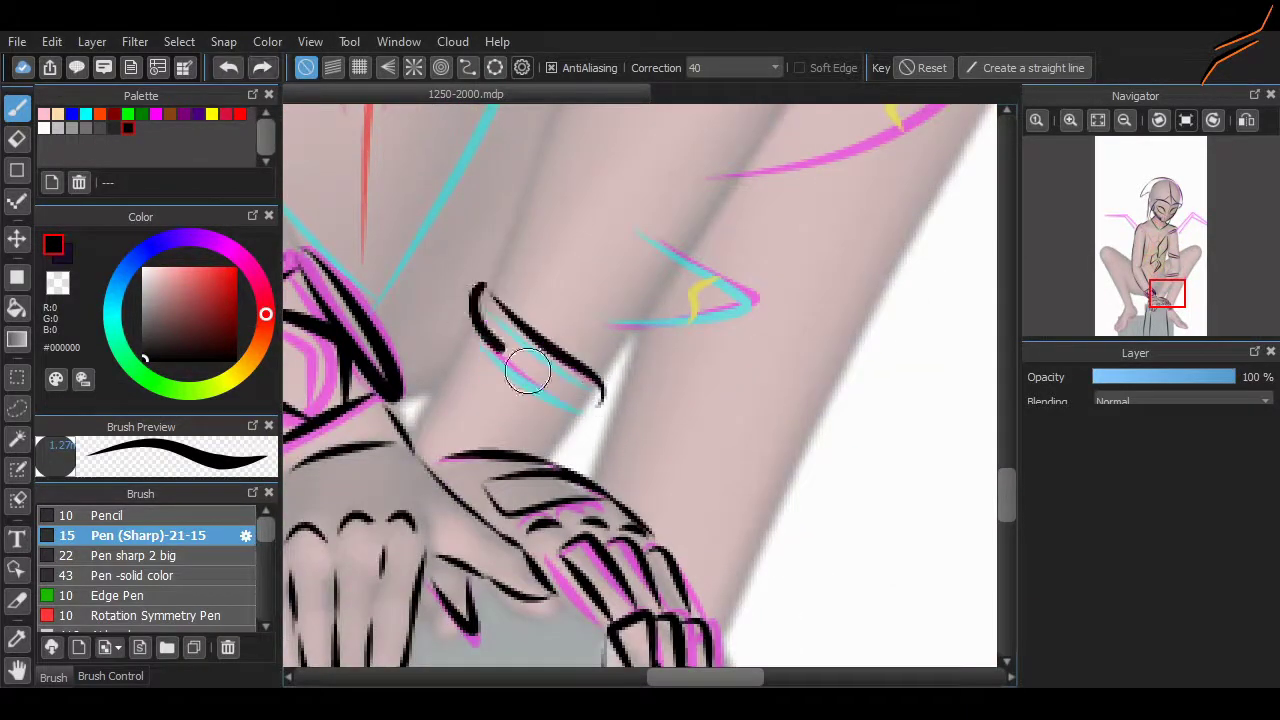
mouse_move(478, 290)
mouse_down()
mouse_move(549, 394)
mouse_move(603, 405)
mouse_up()
Ink the two pointed spikes projecting from the outer side of the right forearm.
scroll(650, 330, up, 2)
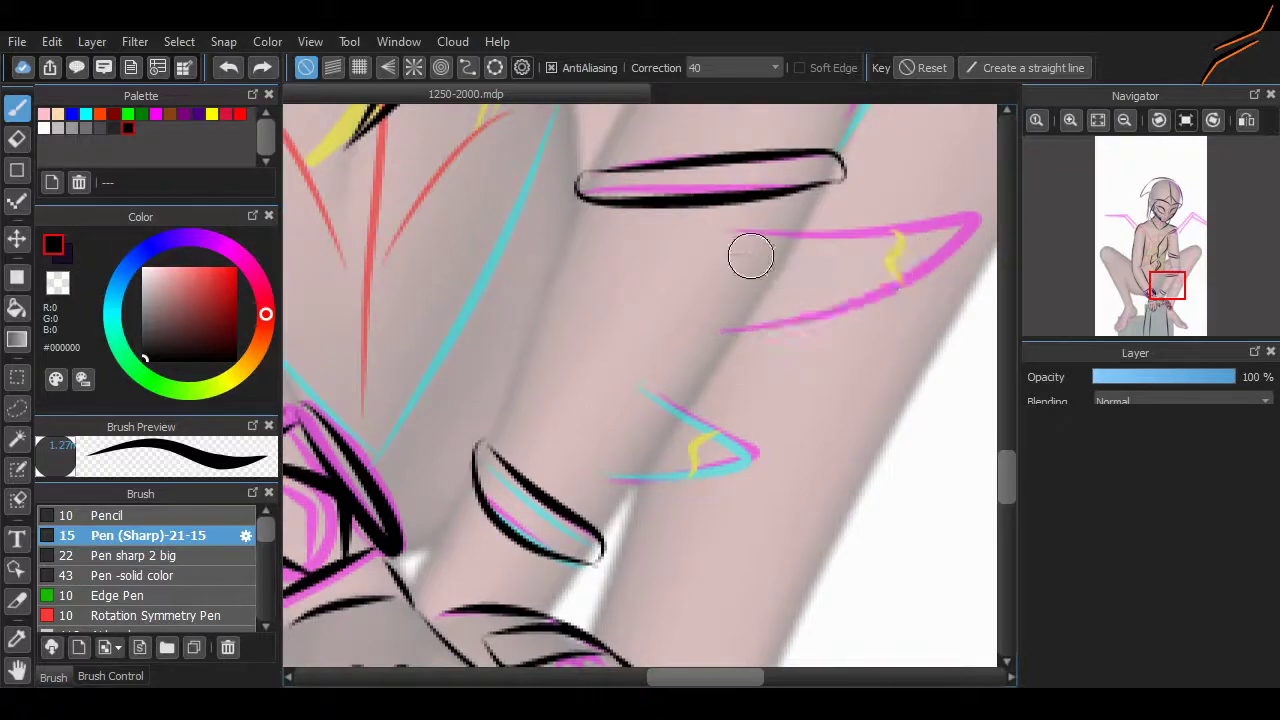
mouse_move(751, 257)
mouse_down()
mouse_move(697, 340)
mouse_move(720, 330)
mouse_up()
key(ctrl+z)
drag(637, 417, 760, 455)
Ink the bent spider-leg lines beside the diamond shape on the left side of the abdomen.
scroll(810, 580, up, 10)
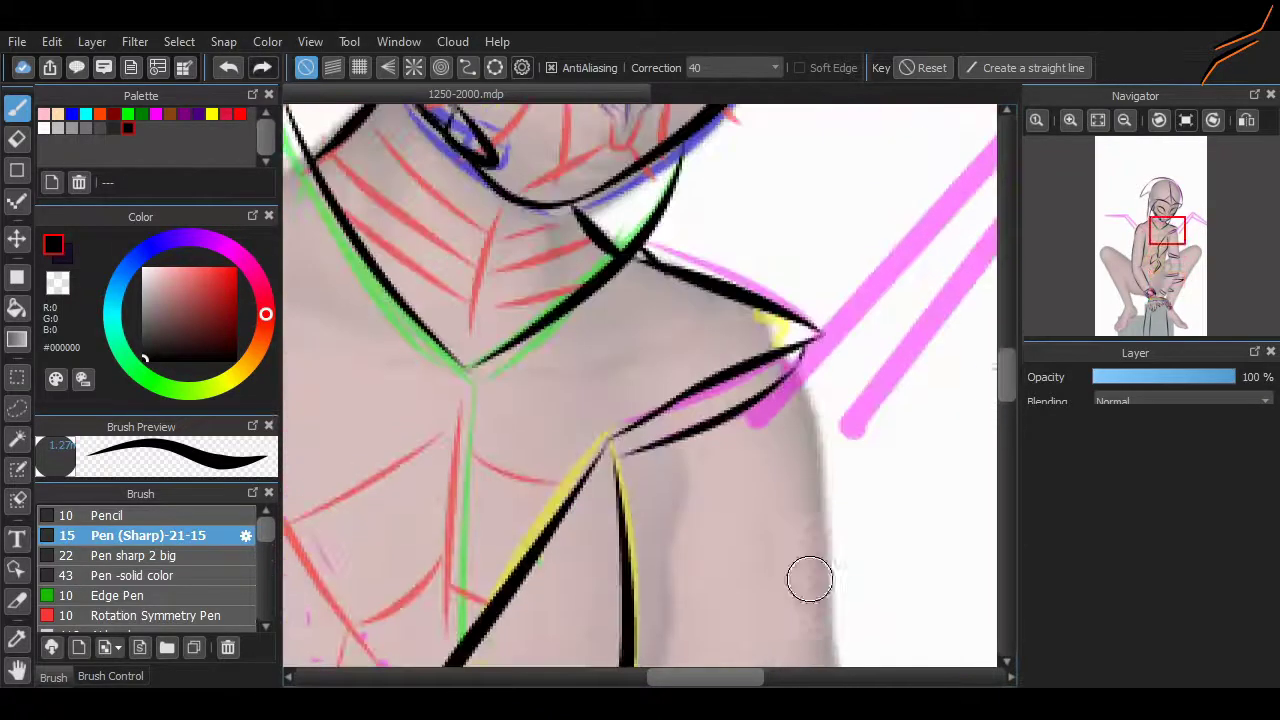
scroll(810, 580, down, 8)
mouse_move(590, 230)
mouse_down()
mouse_move(486, 337)
mouse_move(674, 237)
mouse_up()
key(ctrl+z)
key(ctrl+z)
mouse_move(490, 380)
mouse_down()
mouse_move(668, 265)
mouse_move(520, 300)
mouse_move(671, 262)
mouse_up()
key(ctrl+z)
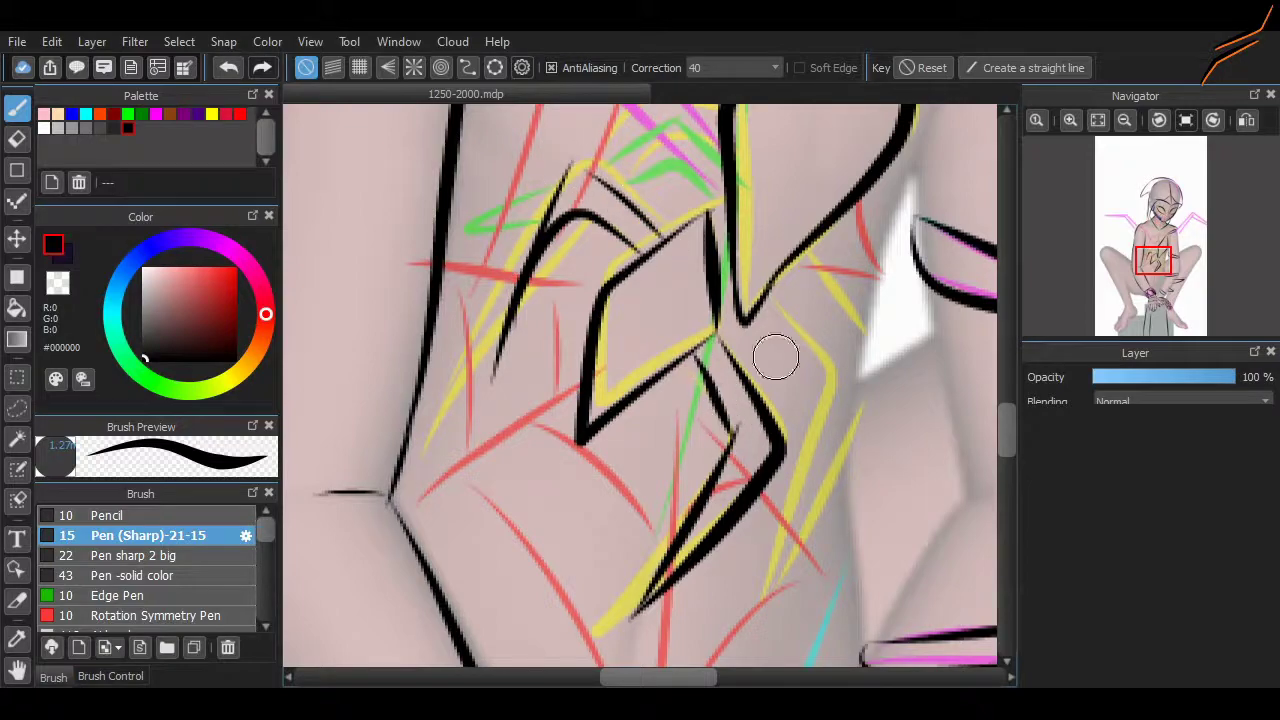
Ink the left foot's toes, sole, heel and upper contour up to the ankle.
scroll(776, 357, down, 5)
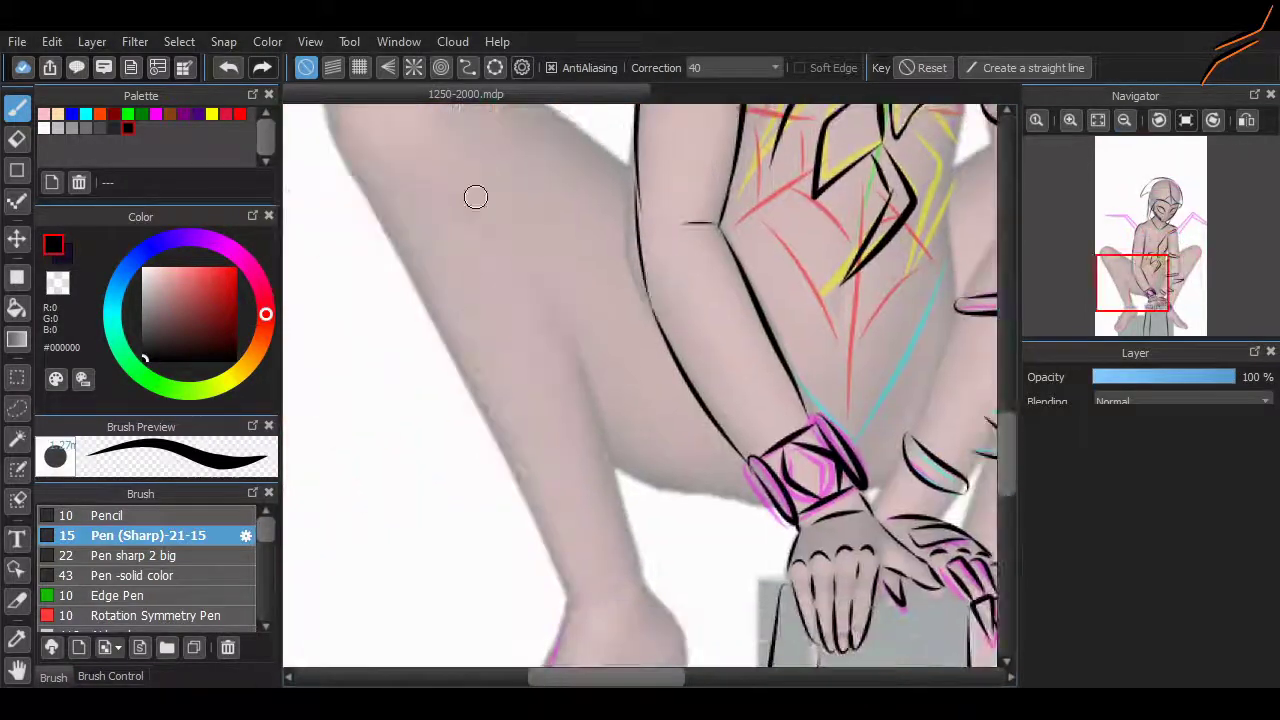
scroll(525, 542, up, 3)
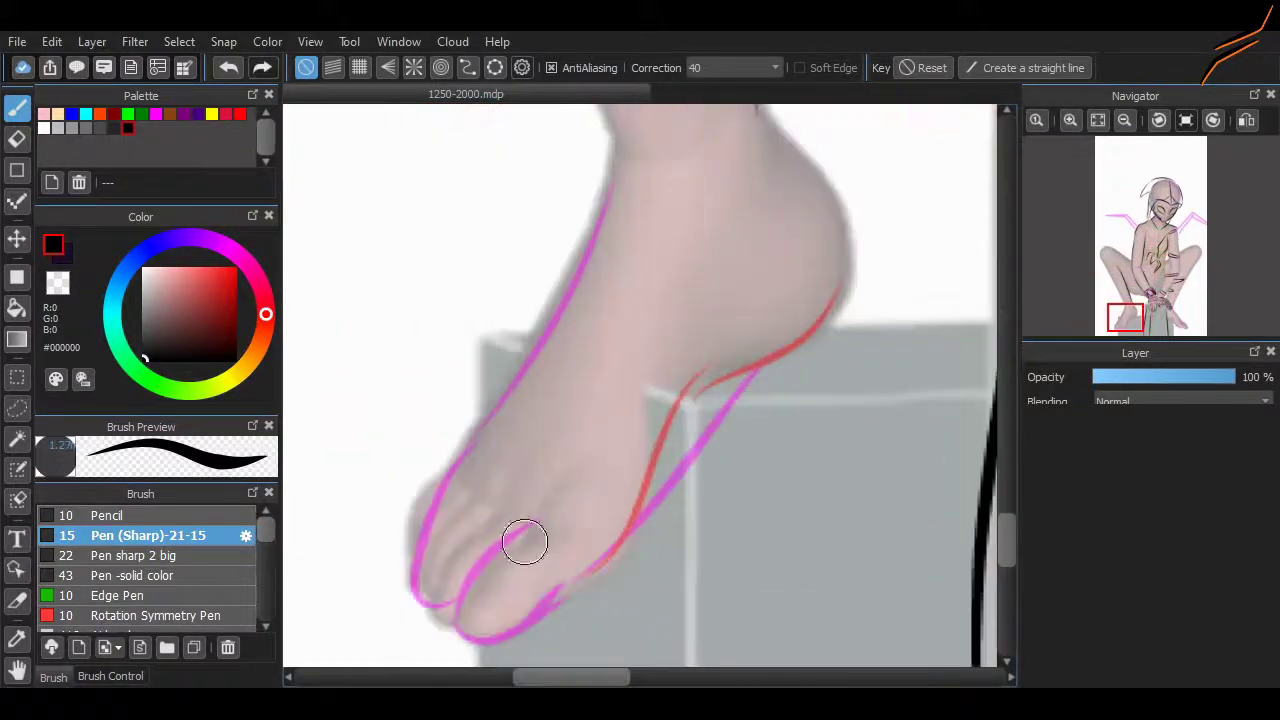
mouse_move(487, 562)
mouse_down()
mouse_move(457, 600)
mouse_move(791, 349)
mouse_move(798, 157)
mouse_up()
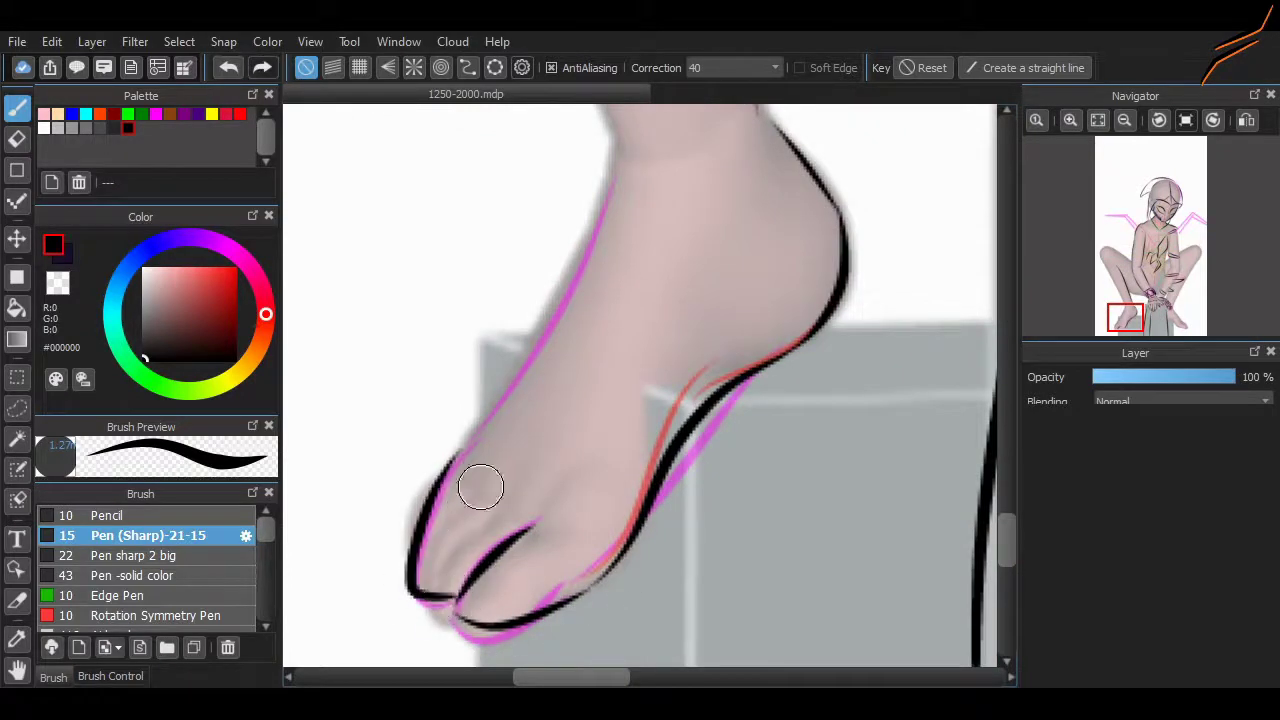
drag(615, 175, 451, 463)
key(ctrl+z)
drag(612, 140, 440, 480)
Ink the front and back edges of the left lower leg from the ankle towards the knee.
scroll(586, 398, down, 2)
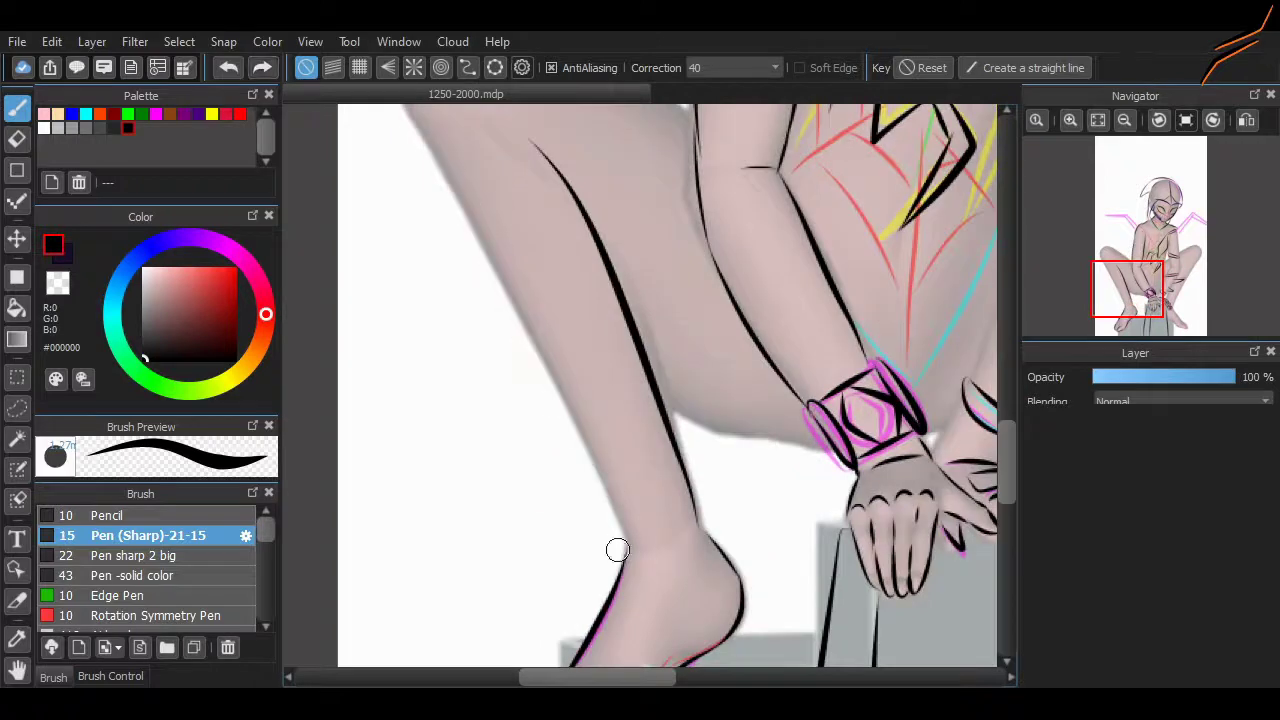
drag(628, 544, 404, 110)
key(ctrl+z)
drag(586, 471, 420, 128)
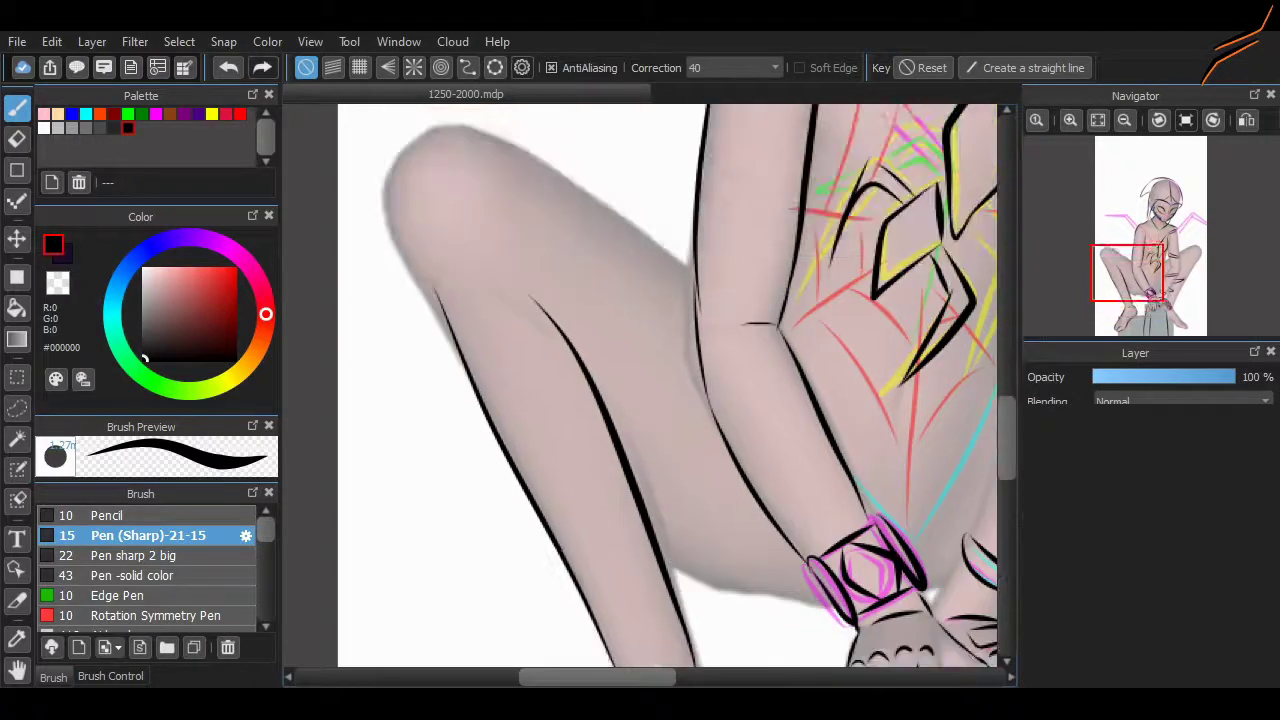
Trim the upper end of the left shin line and ink the knee and upper thigh contour to the arm.
scroll(420, 130, up, 3)
scroll(502, 545, up, 2)
key(e)
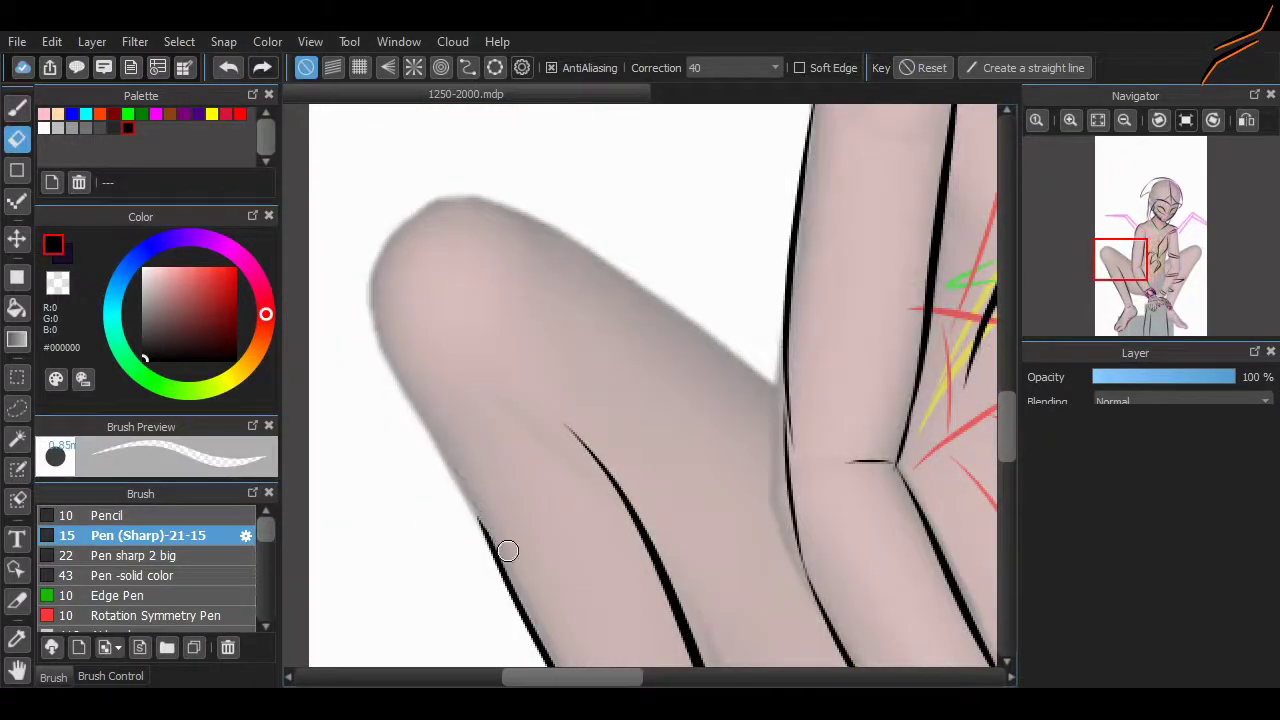
key(p)
mouse_move(488, 536)
mouse_down()
mouse_move(486, 209)
mouse_move(768, 394)
mouse_up()
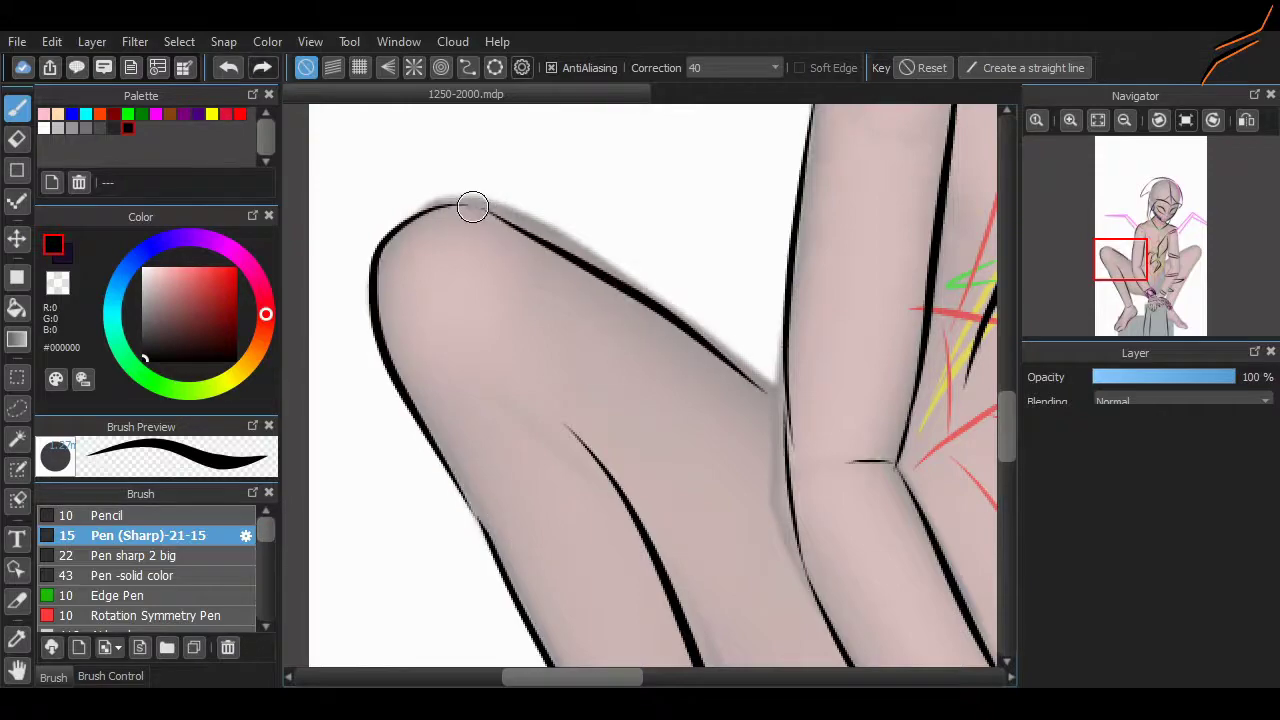
key(ctrl+z)
key(ctrl+y)
Ink the underside of the left thigh from the calf to the wrist cuff.
scroll(634, 608, down, 3)
drag(336, 432, 560, 505)
key(ctrl+z)
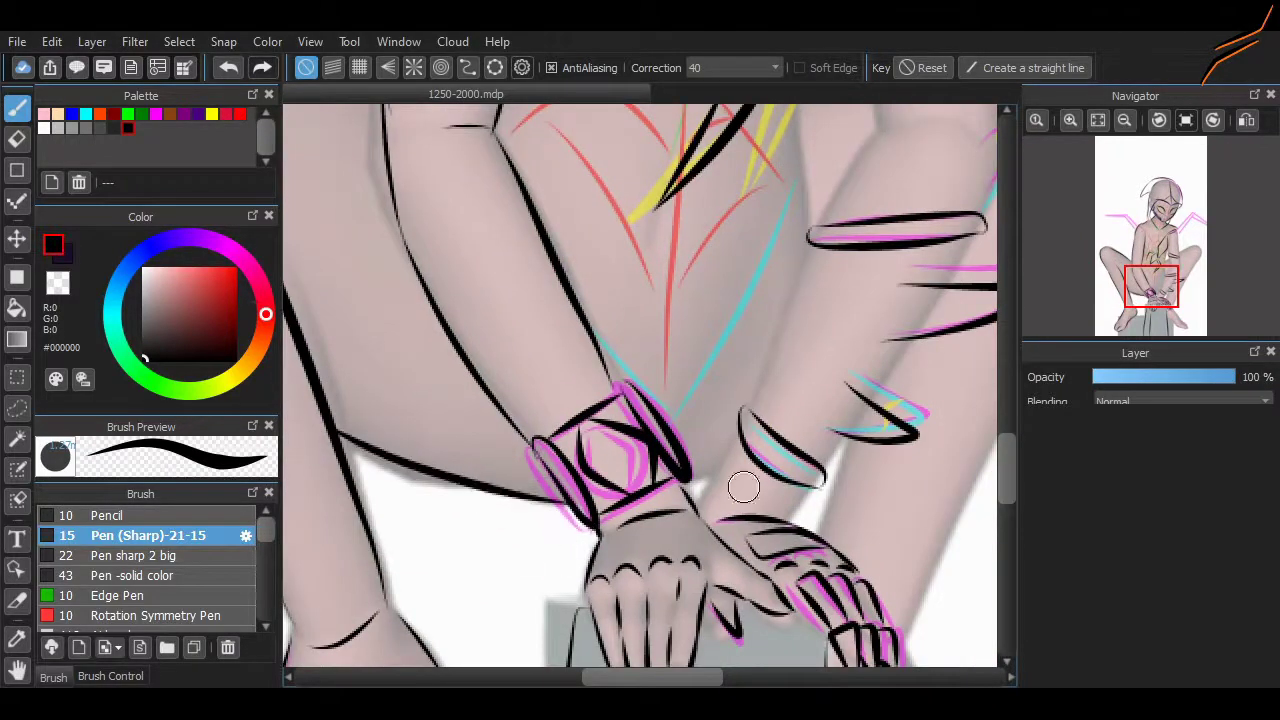
Ink the right arm's elbow crease and both edges of its forearm down to the wrist.
scroll(744, 487, down, 5)
scroll(744, 487, up, 8)
scroll(744, 487, down, 2)
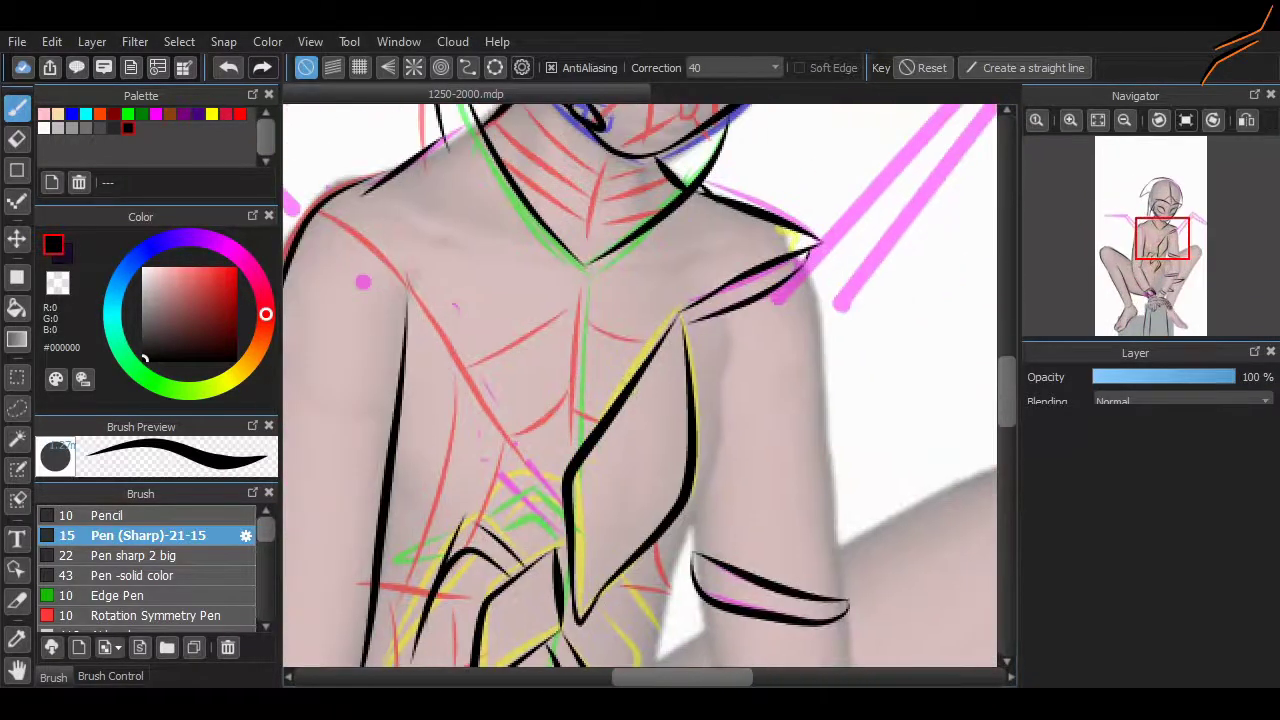
scroll(863, 520, down, 4)
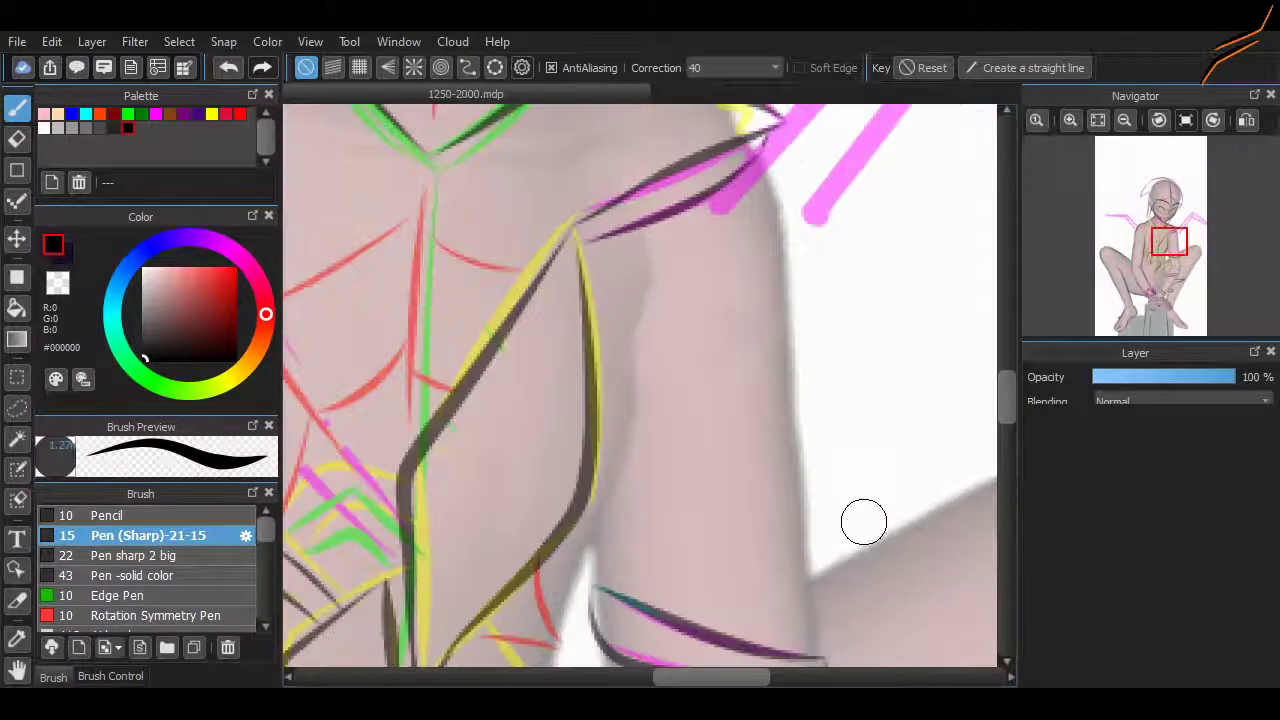
scroll(783, 247, up, 3)
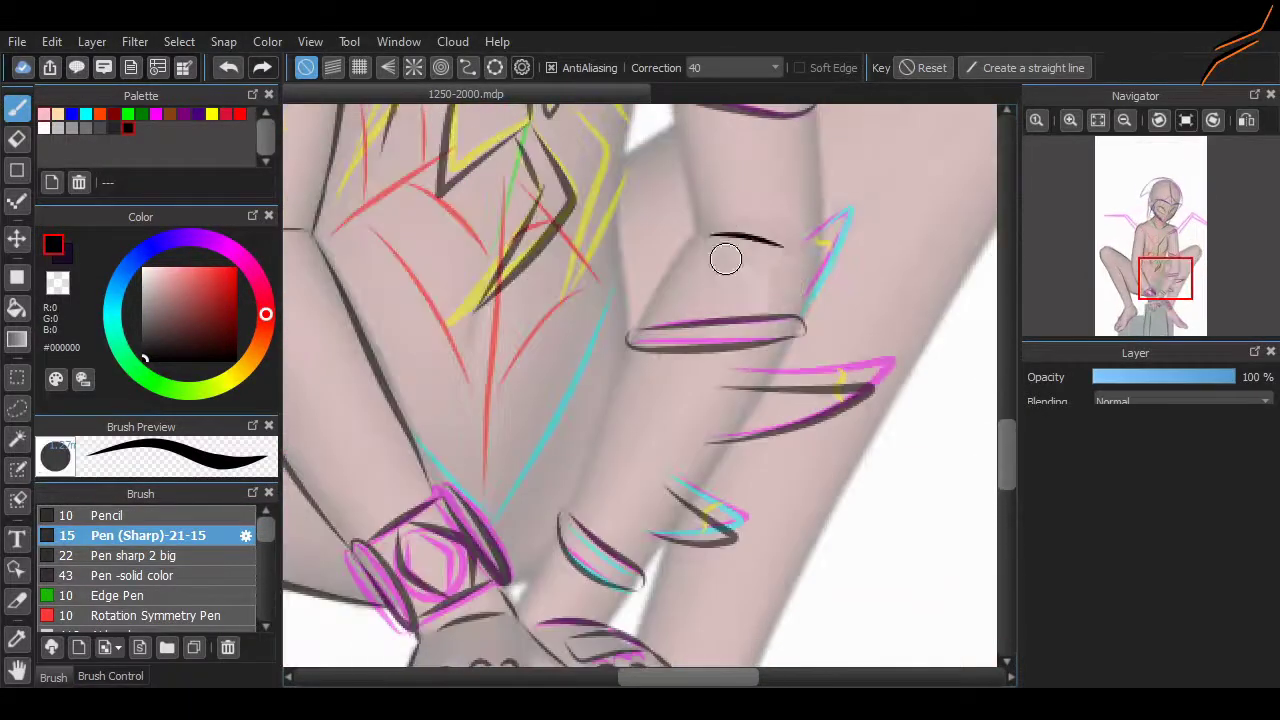
drag(784, 242, 557, 490)
key(ctrl+z)
drag(690, 232, 527, 610)
drag(800, 250, 608, 620)
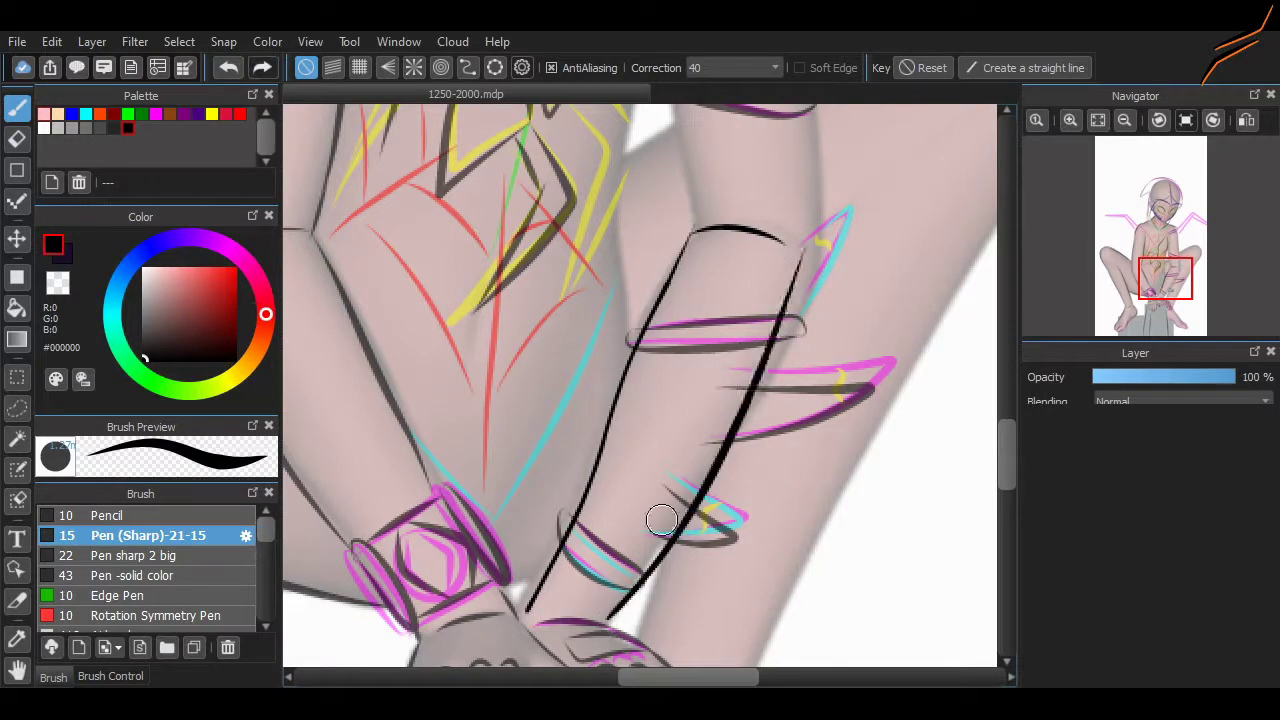
key(ctrl+z)
Ink the right side contour of the torso from below the armpit down past the waist.
scroll(975, 357, up, 3)
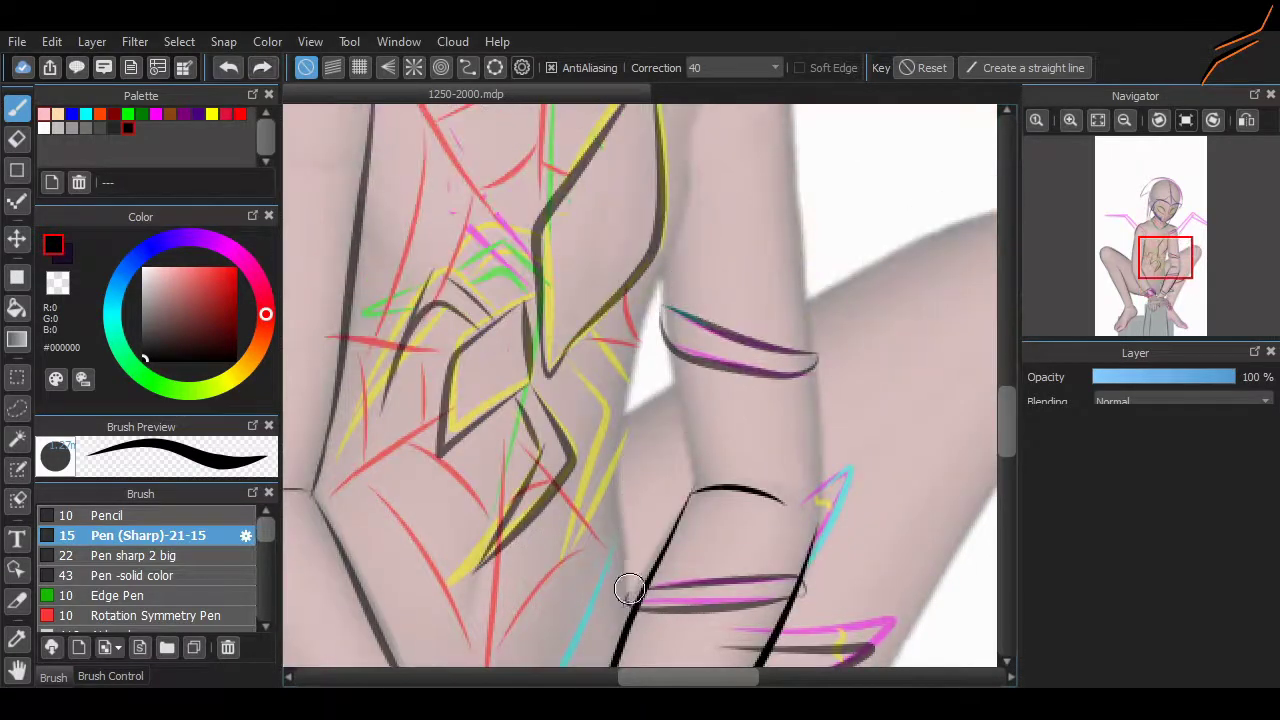
drag(690, 130, 612, 600)
key(ctrl+z)
scroll(737, 549, up, 2)
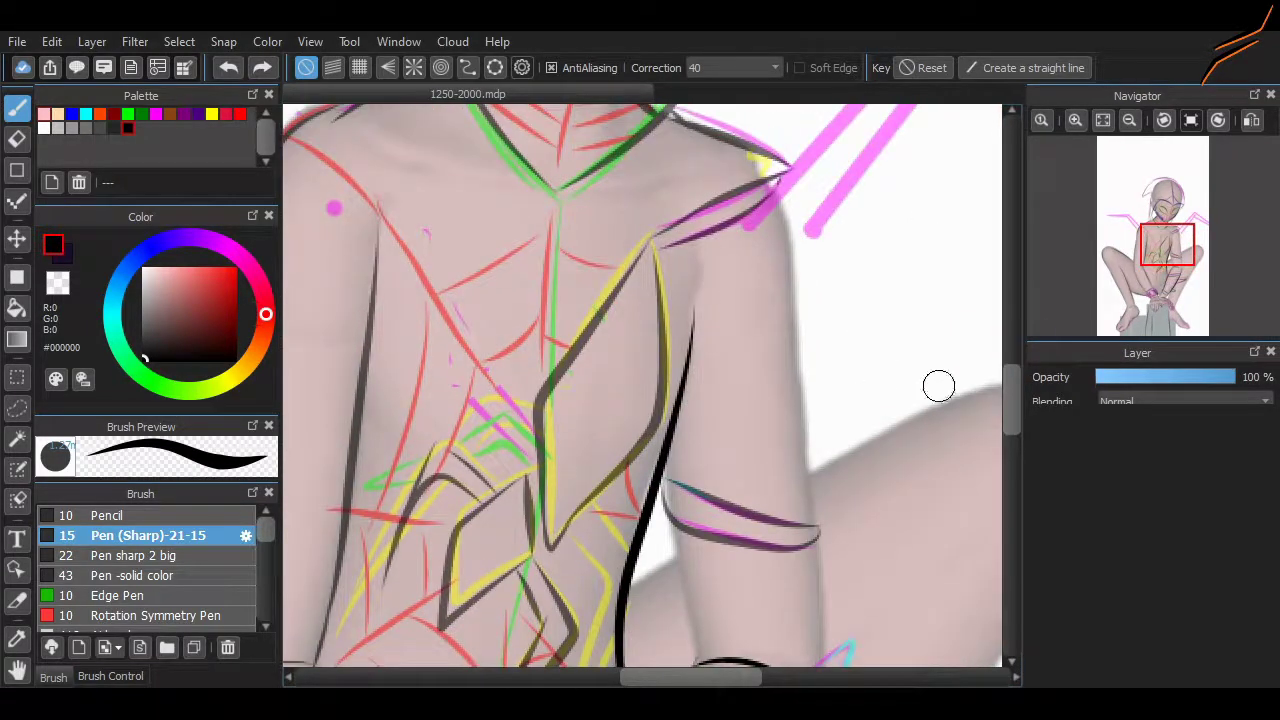
Ink the right arm's inner edge from the upper-arm band down to the elbow crease.
scroll(939, 386, down, 1)
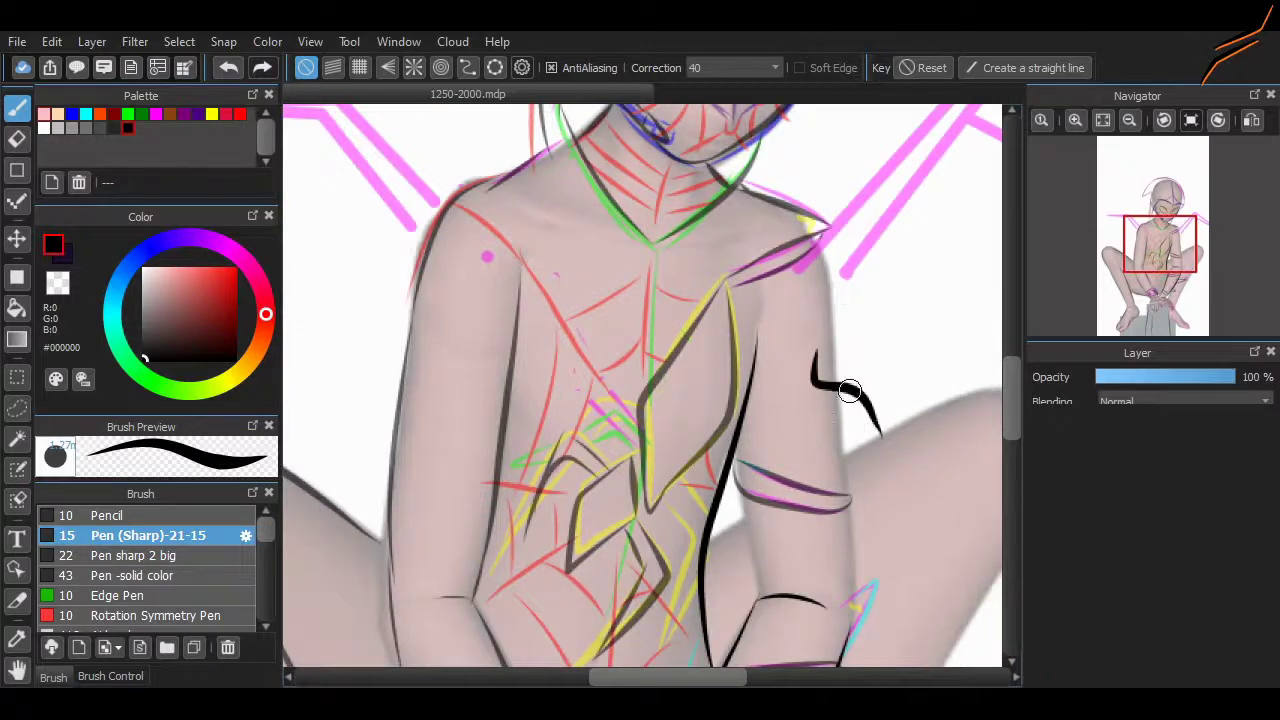
scroll(849, 390, up, 1)
key(ctrl+z)
scroll(763, 366, up, 1)
drag(686, 412, 719, 590)
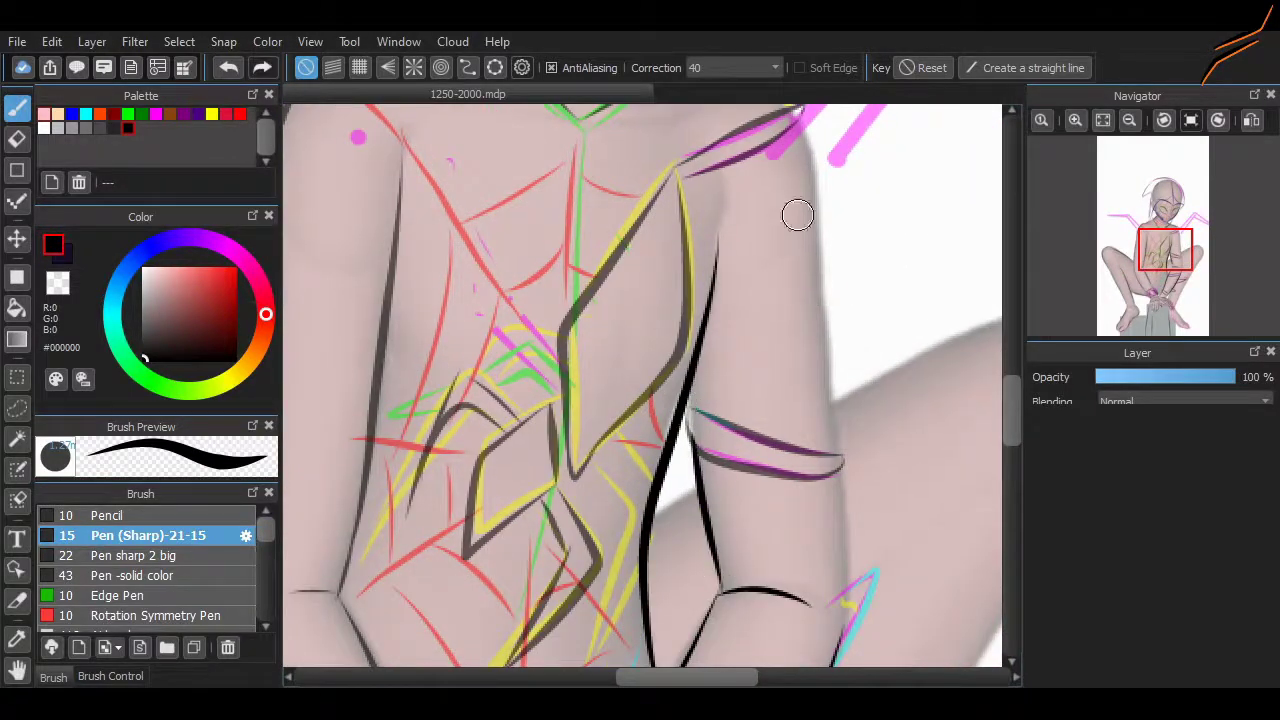
Ink the right arm's outer edge from the shoulder down to the elbow and outline the spike at the elbow.
drag(795, 110, 835, 474)
scroll(797, 596, up, 2)
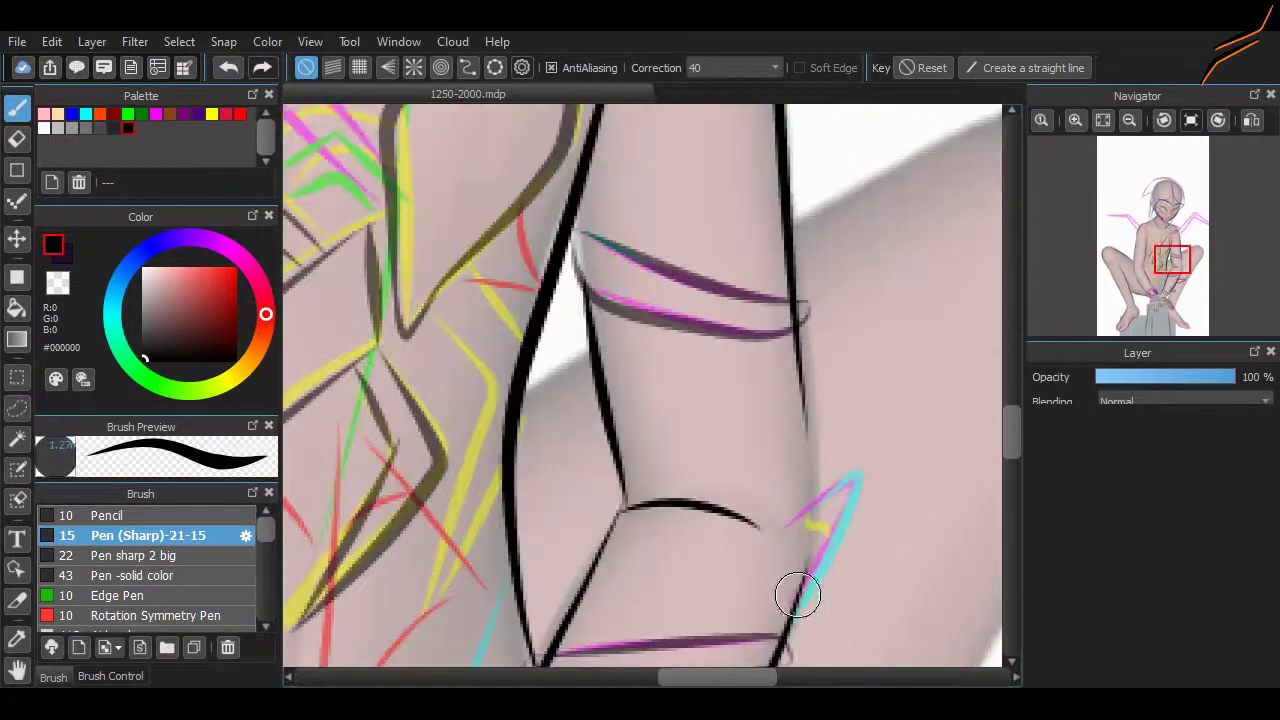
drag(800, 366, 808, 508)
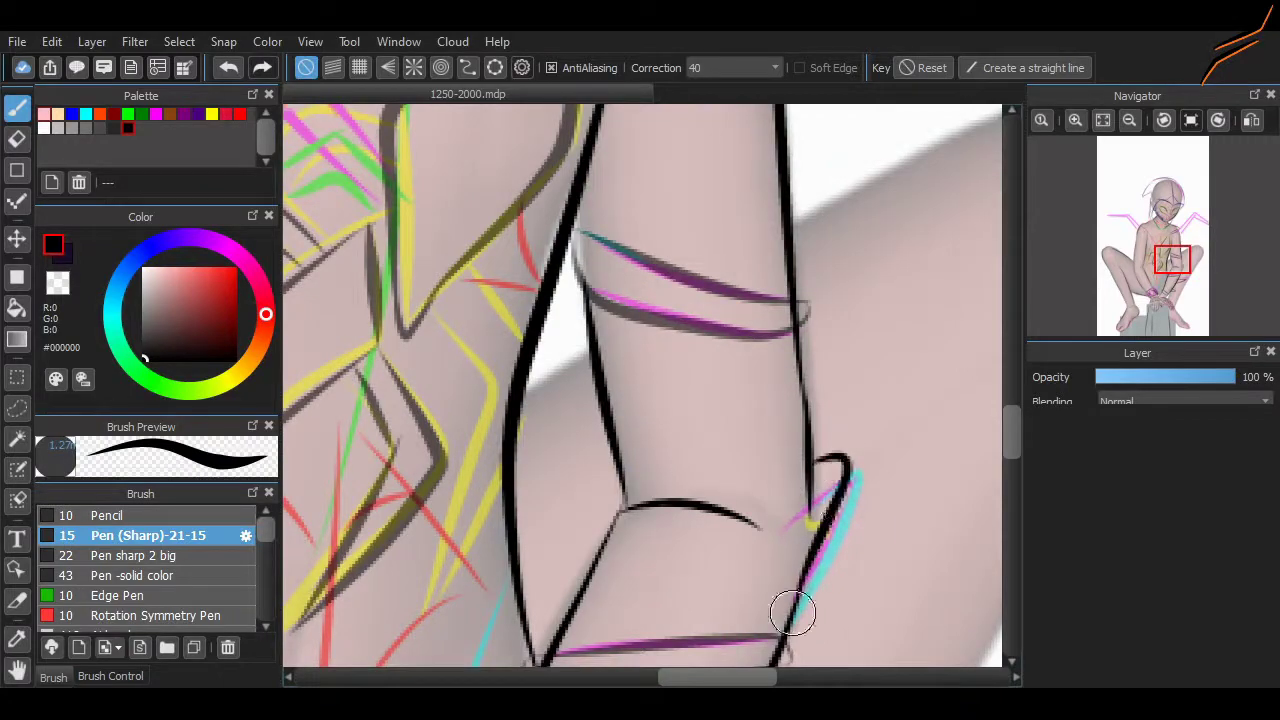
scroll(874, 574, down, 3)
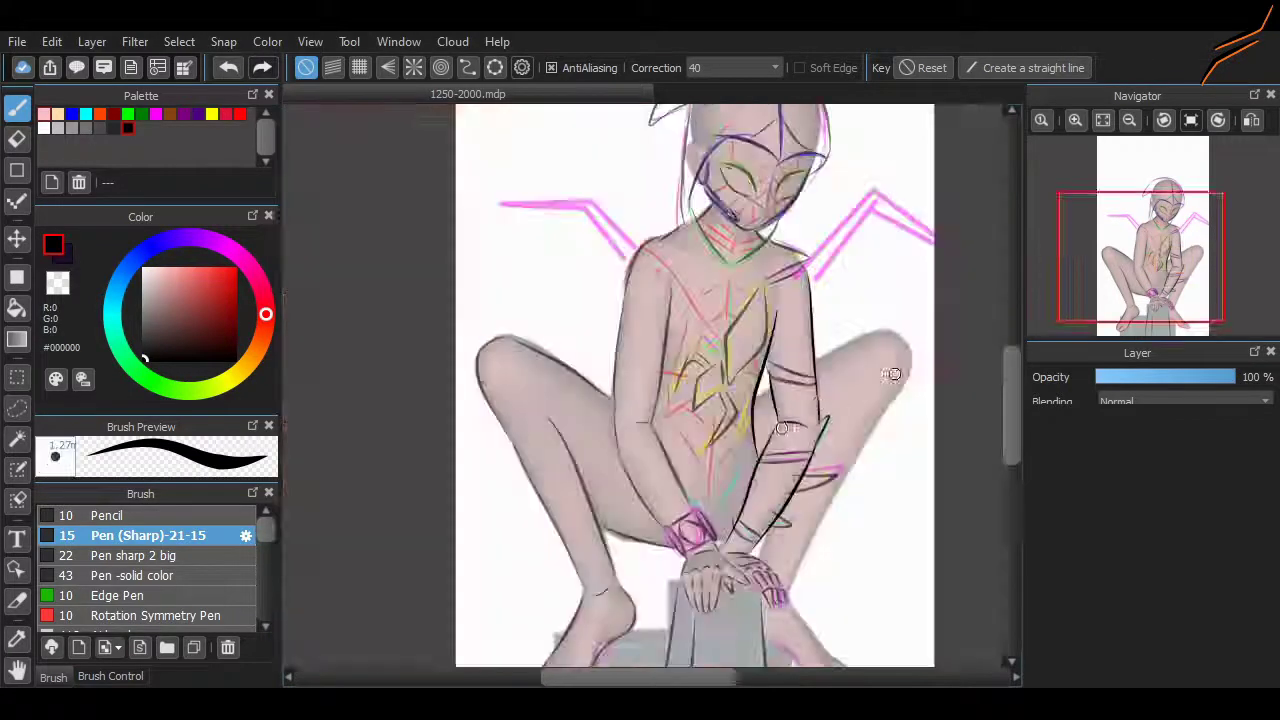
Erase the parts of the right forearm's outer line that run through the two lower arm spikes.
scroll(700, 420, up, 3)
key(e)
scroll(419, 413, down, 3)
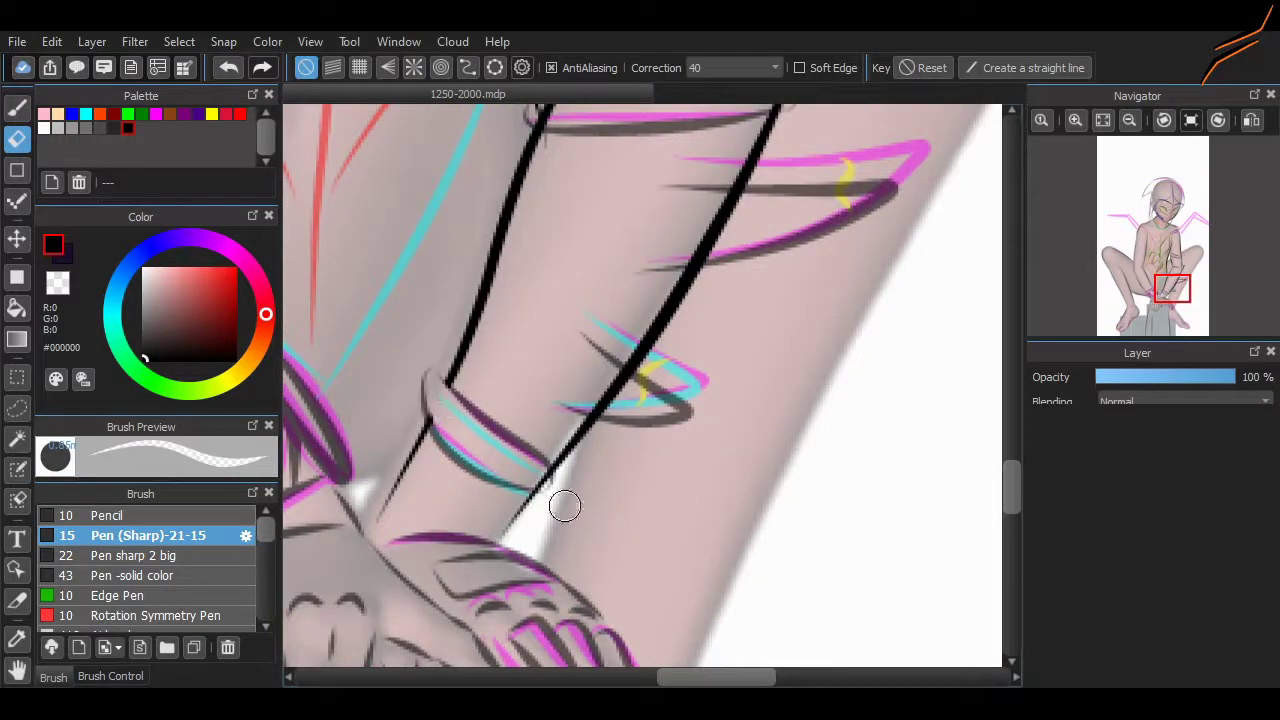
scroll(864, 375, up, 3)
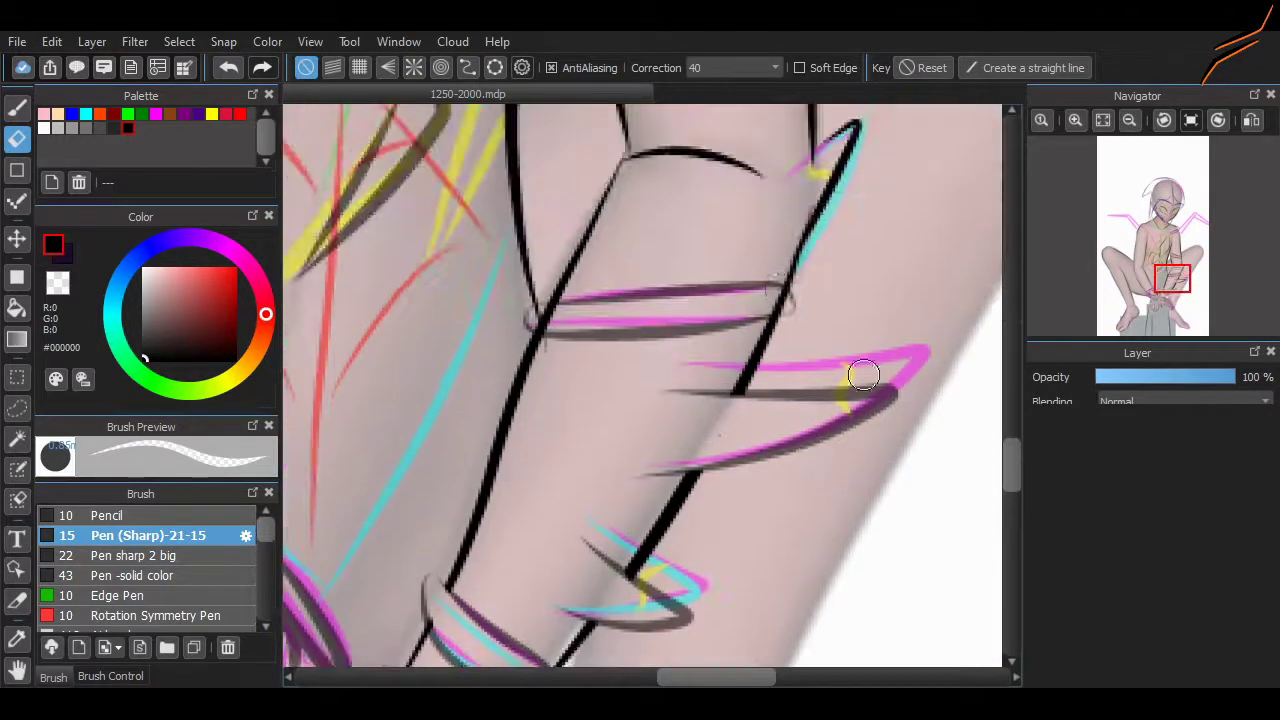
Close the ends of the right arm's band below the elbow and clear the arm outline crossing the upper-arm band.
key(b)
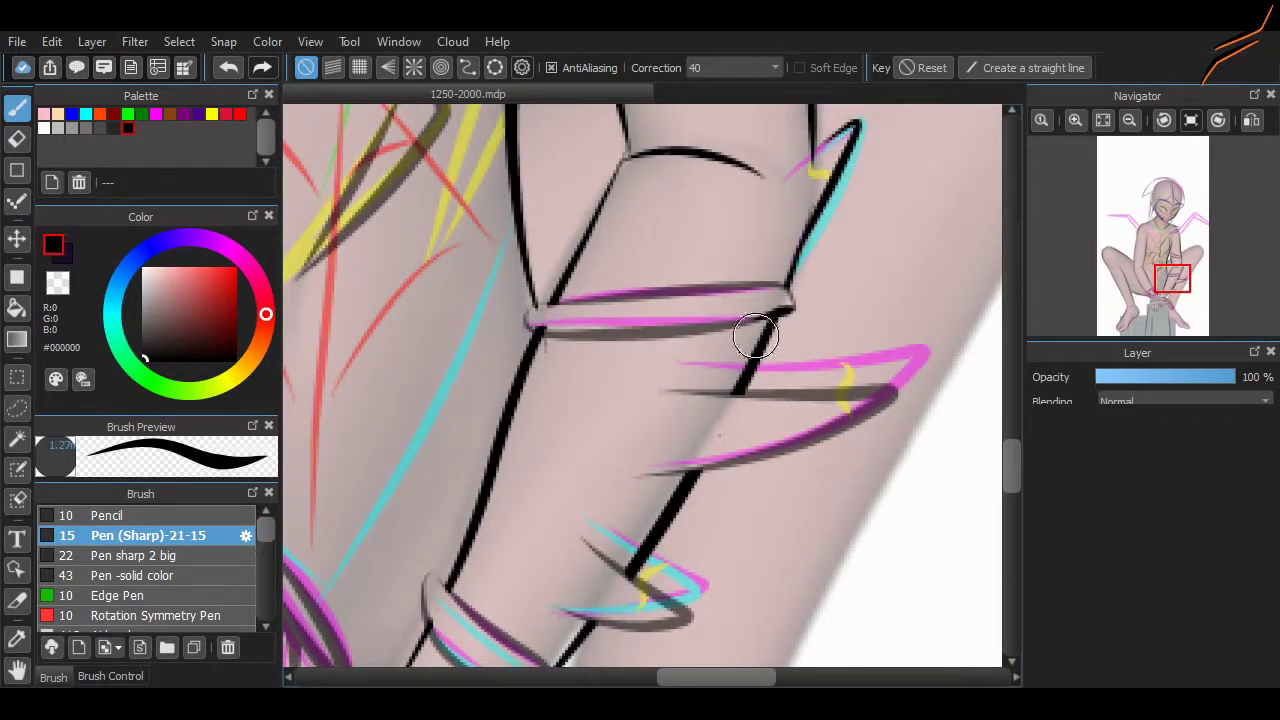
key(e)
scroll(782, 470, up, 7)
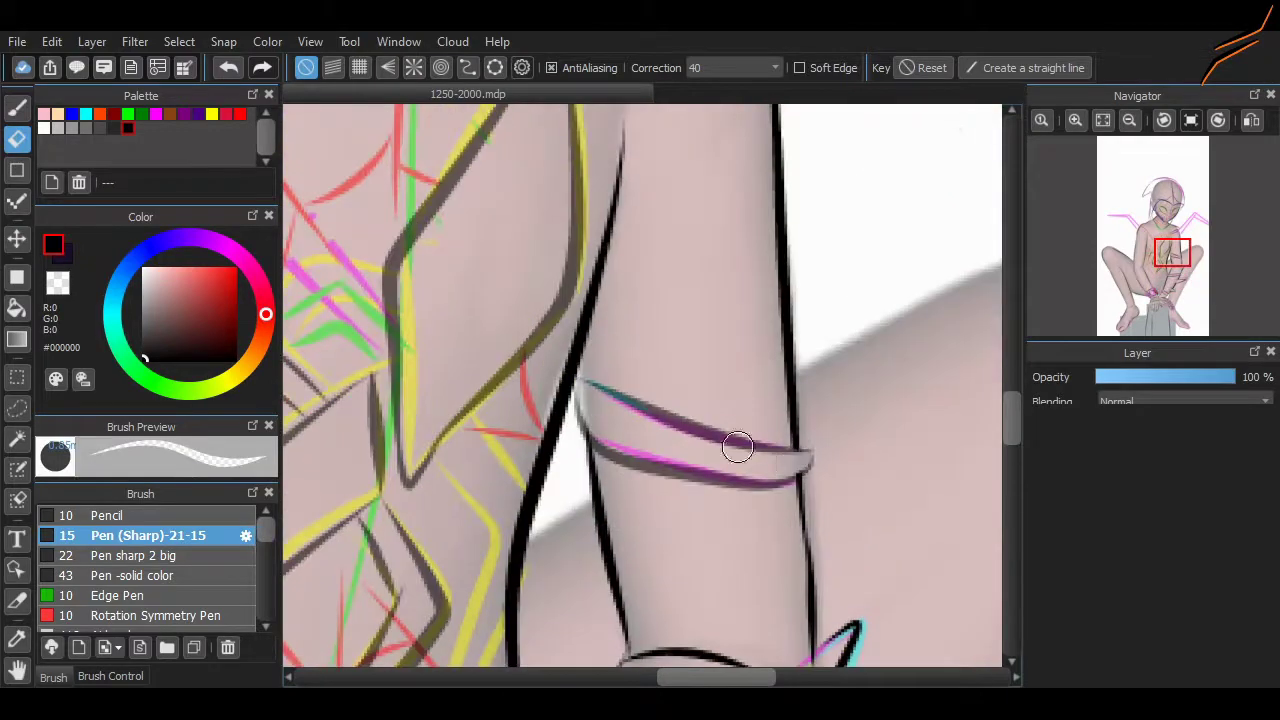
key(b)
Erase the arm lines crossing the right wrist band and ink the band's ends.
scroll(737, 447, down, 10)
key(e)
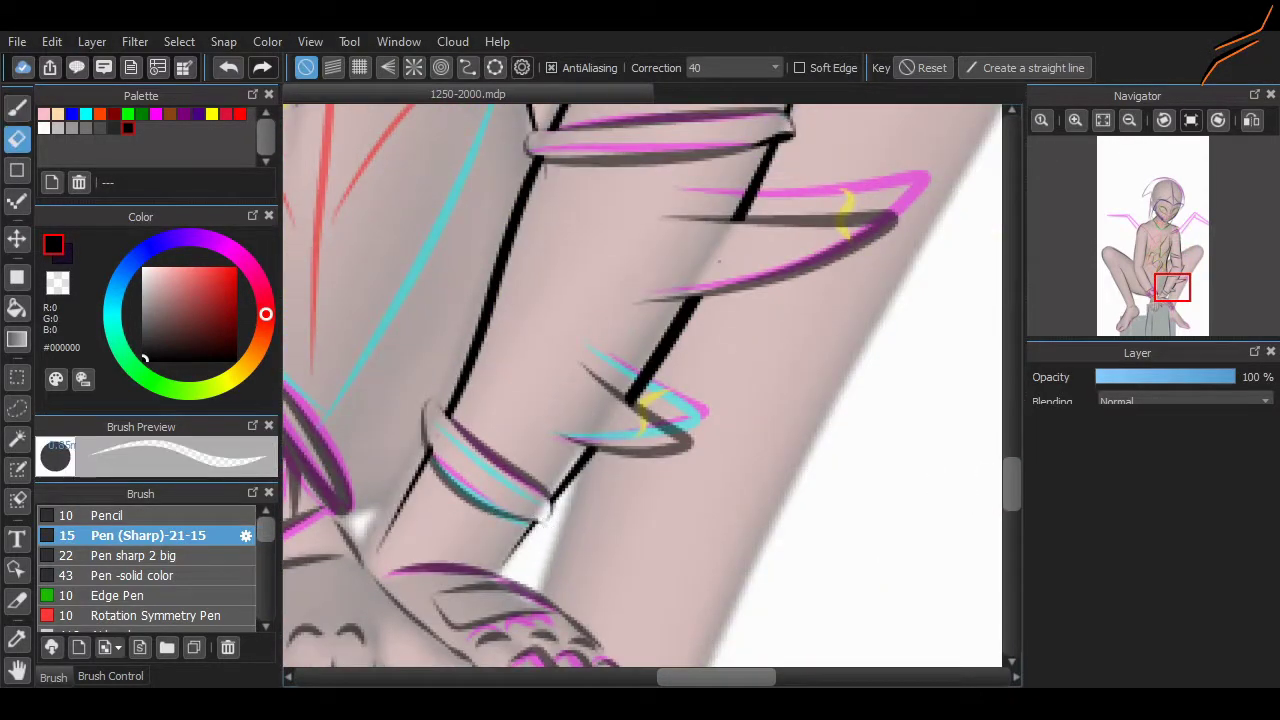
key(b)
key(e)
key(b)
scroll(386, 394, down, 4)
scroll(650, 400, up, 5)
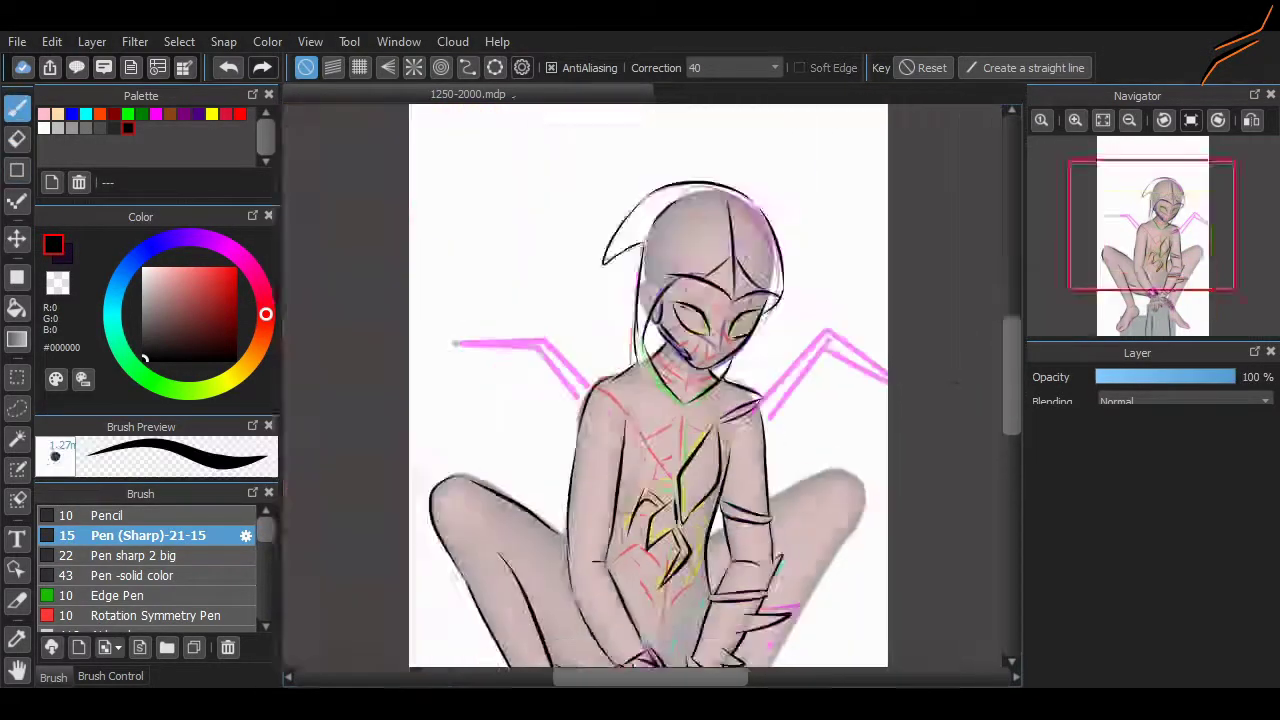
Ink the right foot's sole, toes and instep, and add the pedestal's outer edge below the foot.
scroll(740, 660, up, 2)
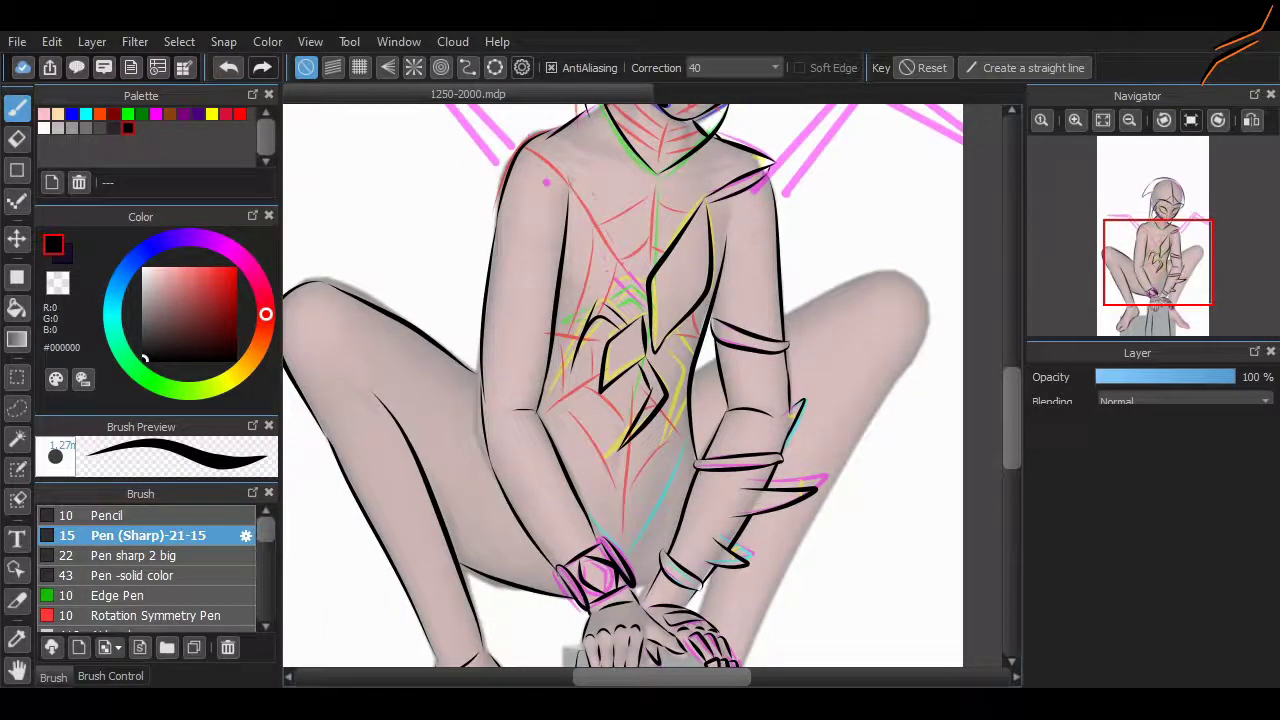
scroll(669, 586, down, 2)
scroll(669, 586, up, 6)
scroll(600, 500, down, 6)
scroll(366, 500, up, 4)
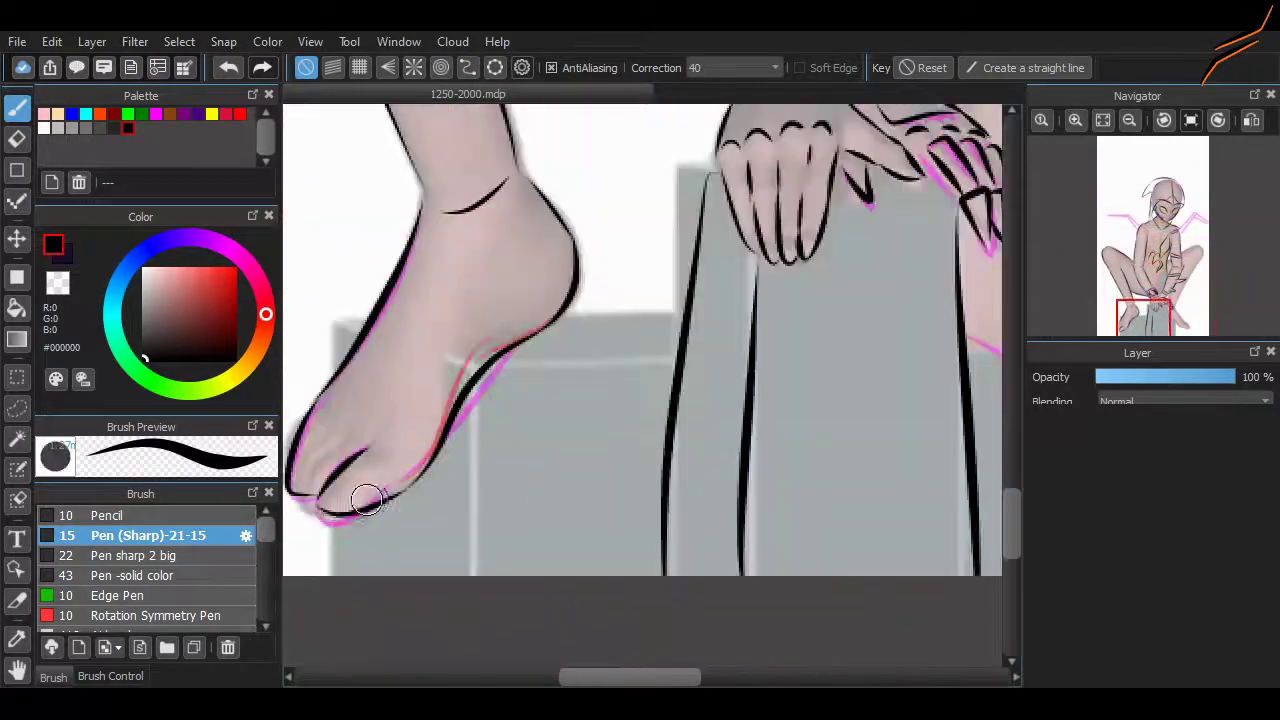
scroll(366, 500, down, 1)
scroll(640, 363, up, 2)
mouse_move(560, 388)
mouse_down()
mouse_move(708, 507)
mouse_move(767, 532)
mouse_move(788, 507)
mouse_move(810, 541)
mouse_move(743, 457)
mouse_up()
drag(688, 395, 743, 449)
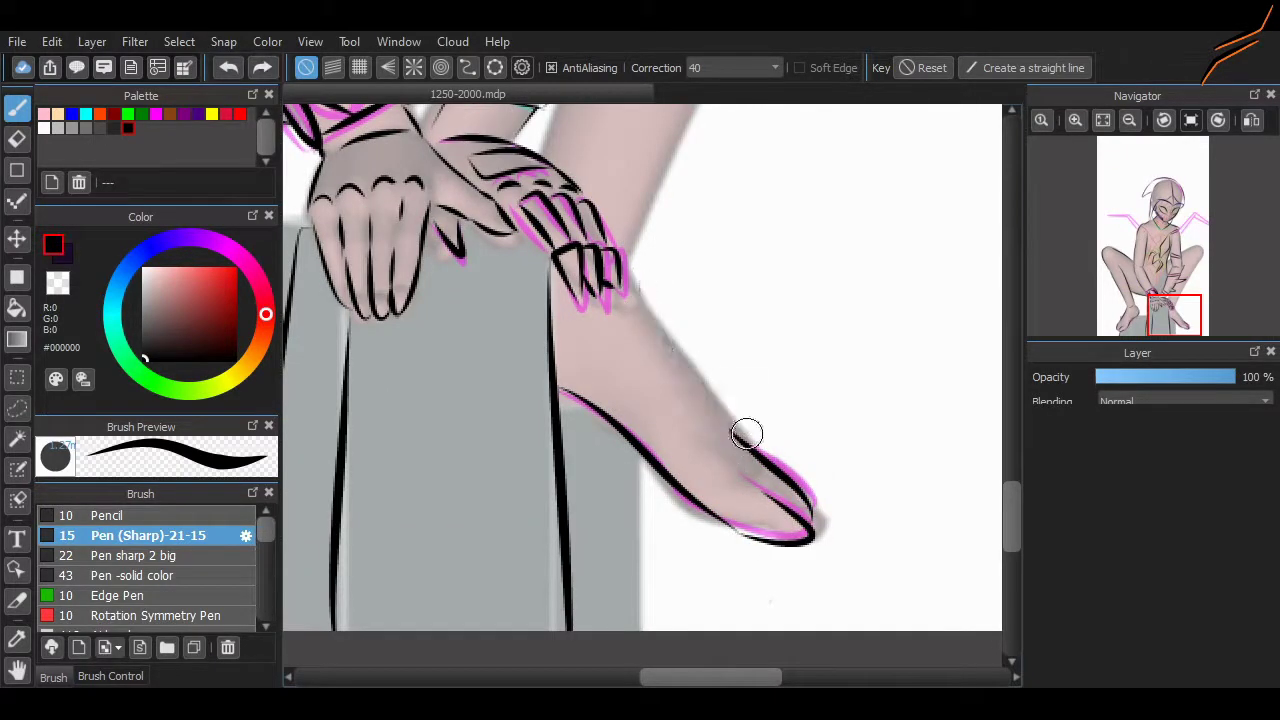
mouse_move(628, 268)
mouse_down()
mouse_move(674, 363)
mouse_move(748, 446)
mouse_up()
scroll(771, 457, left, 5)
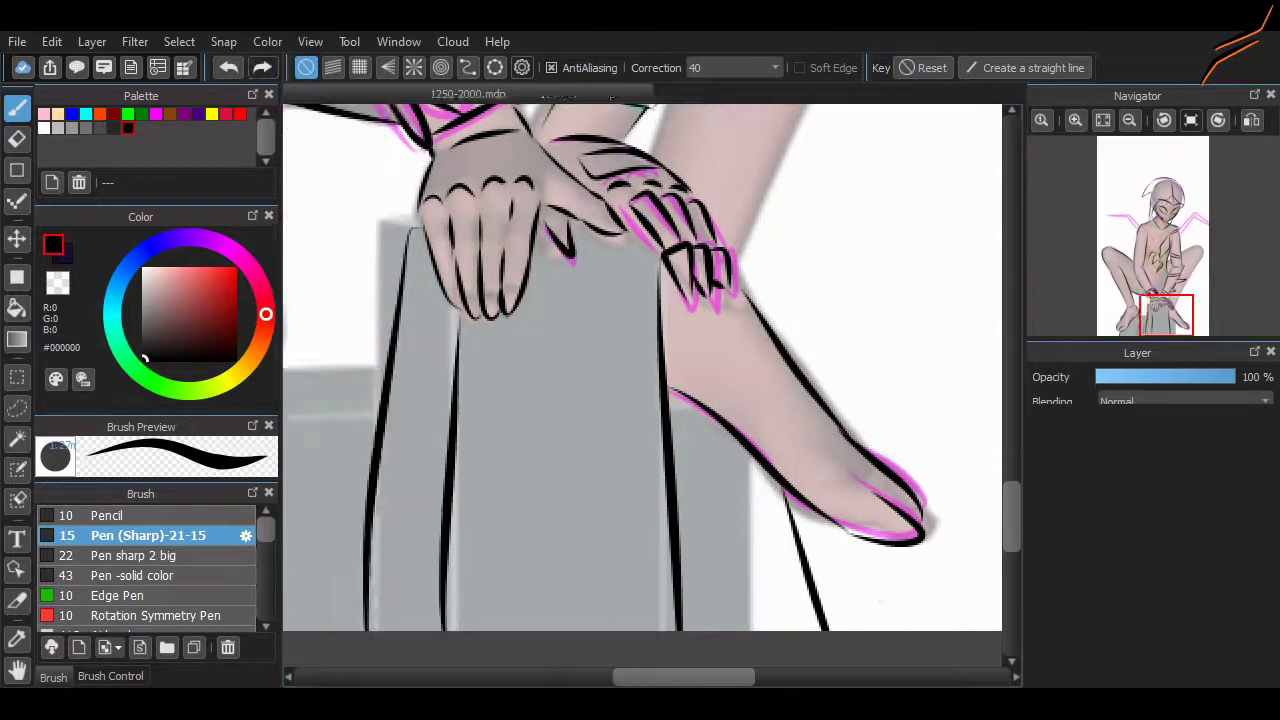
Ink the right leg's contour along the top of the thigh, around the knee and down the shin to the ankle.
scroll(771, 457, down, 4)
scroll(693, 250, up, 4)
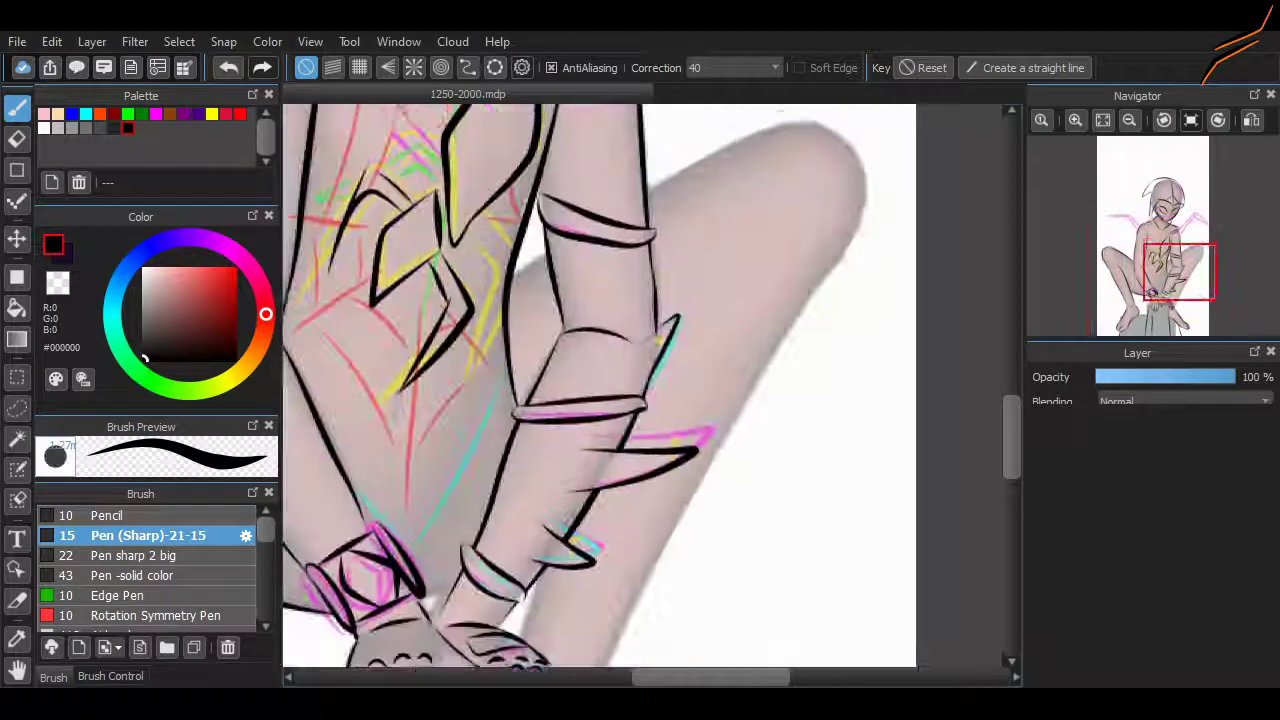
mouse_move(548, 292)
mouse_down()
mouse_move(862, 238)
mouse_move(690, 548)
mouse_up()
scroll(690, 548, down, 2)
scroll(911, 374, down, 2)
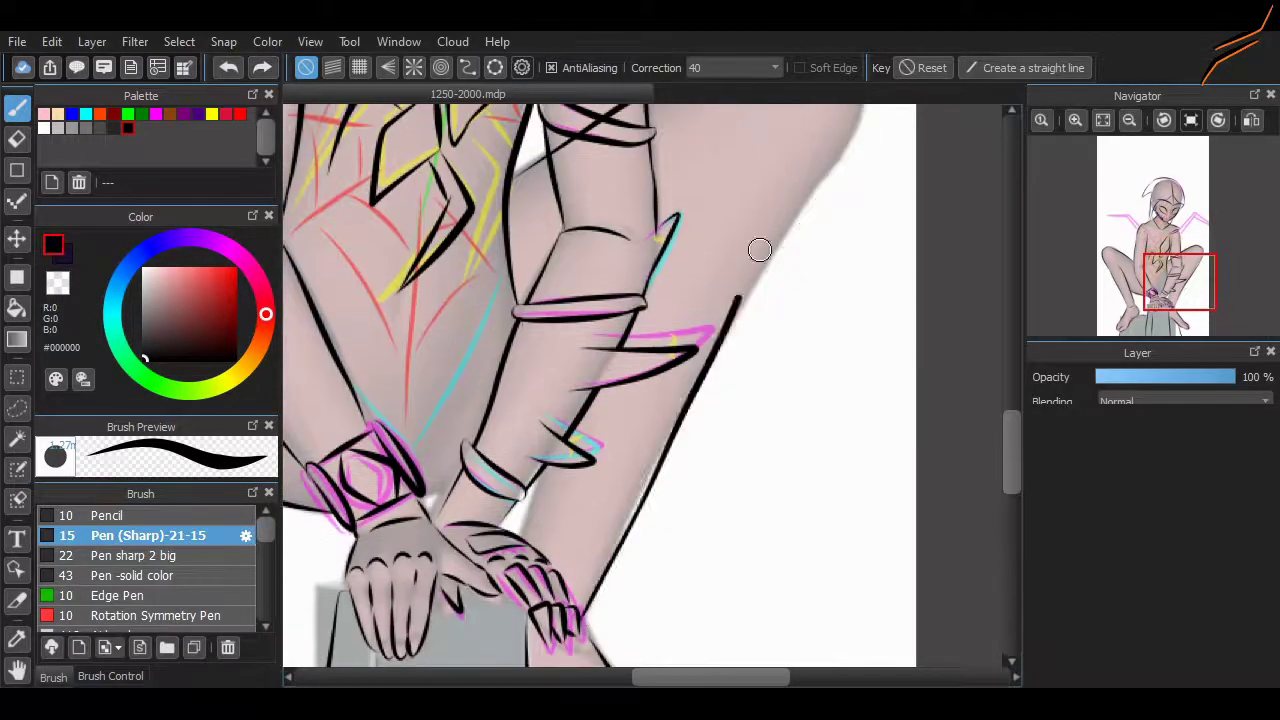
key(ctrl+z)
key(ctrl+y)
scroll(857, 224, up, 2)
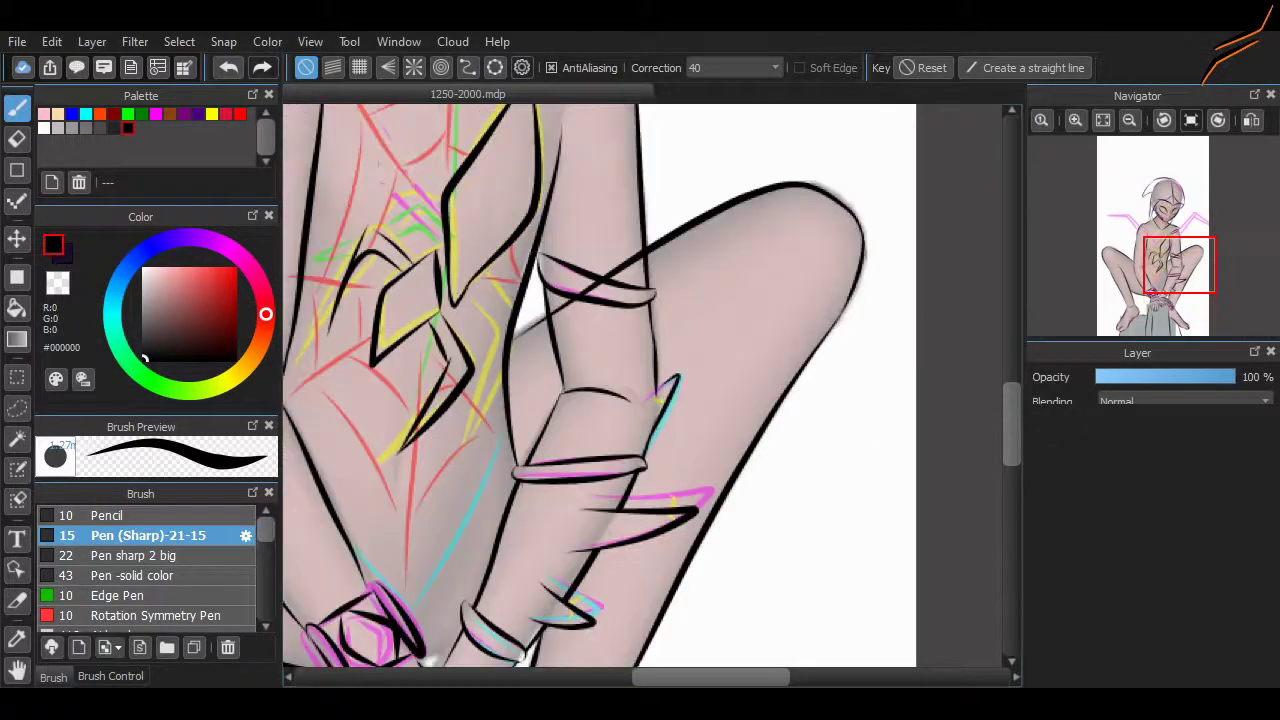
Erase the thigh line where it crosses the right arm and its upper-arm band.
scroll(613, 353, down, 3)
scroll(613, 353, up, 3)
key(e)
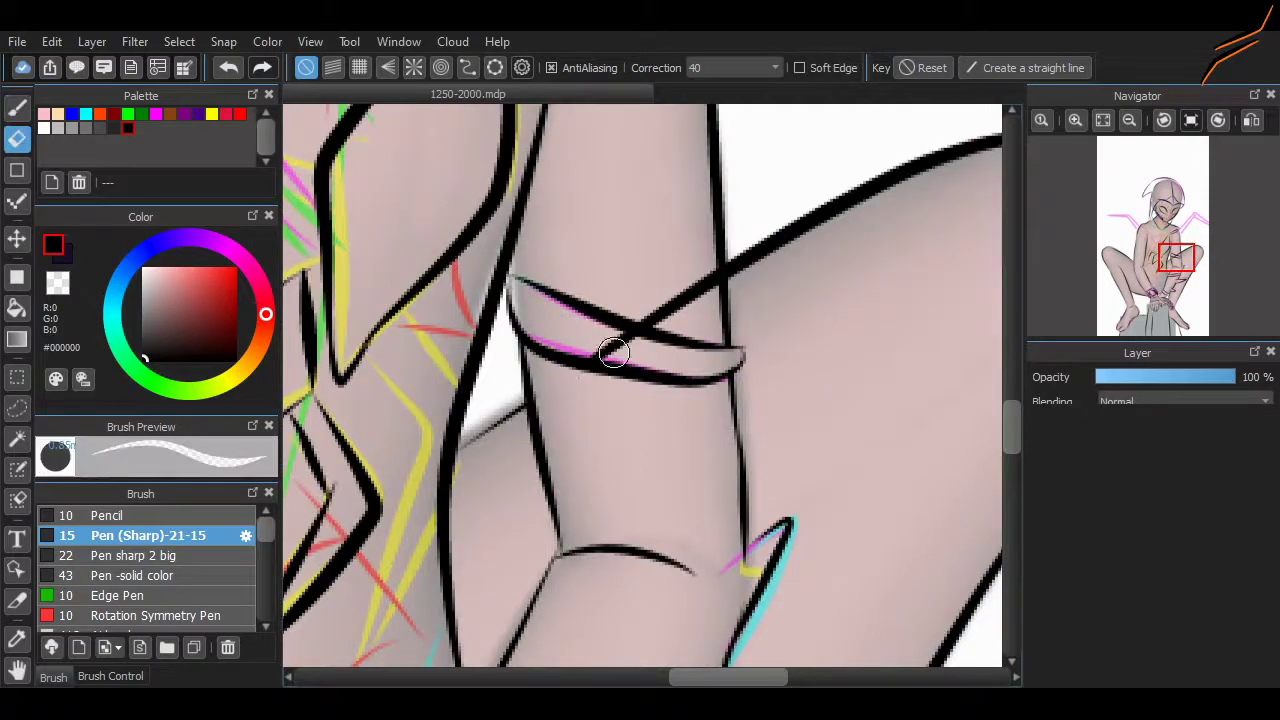
drag(709, 302, 670, 305)
scroll(794, 346, down, 5)
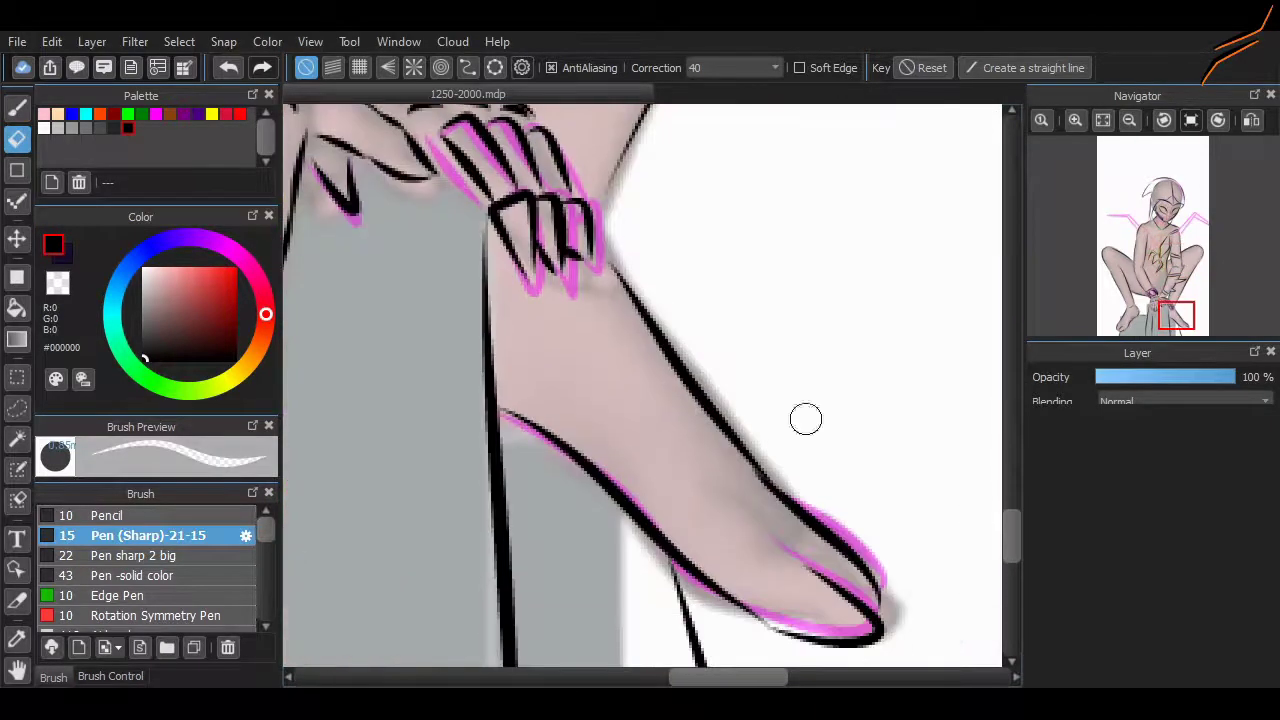
Select the right hand's fingers with a lasso and shift them left toward the thumb, clearing the selection.
key(b)
scroll(578, 270, up, 1)
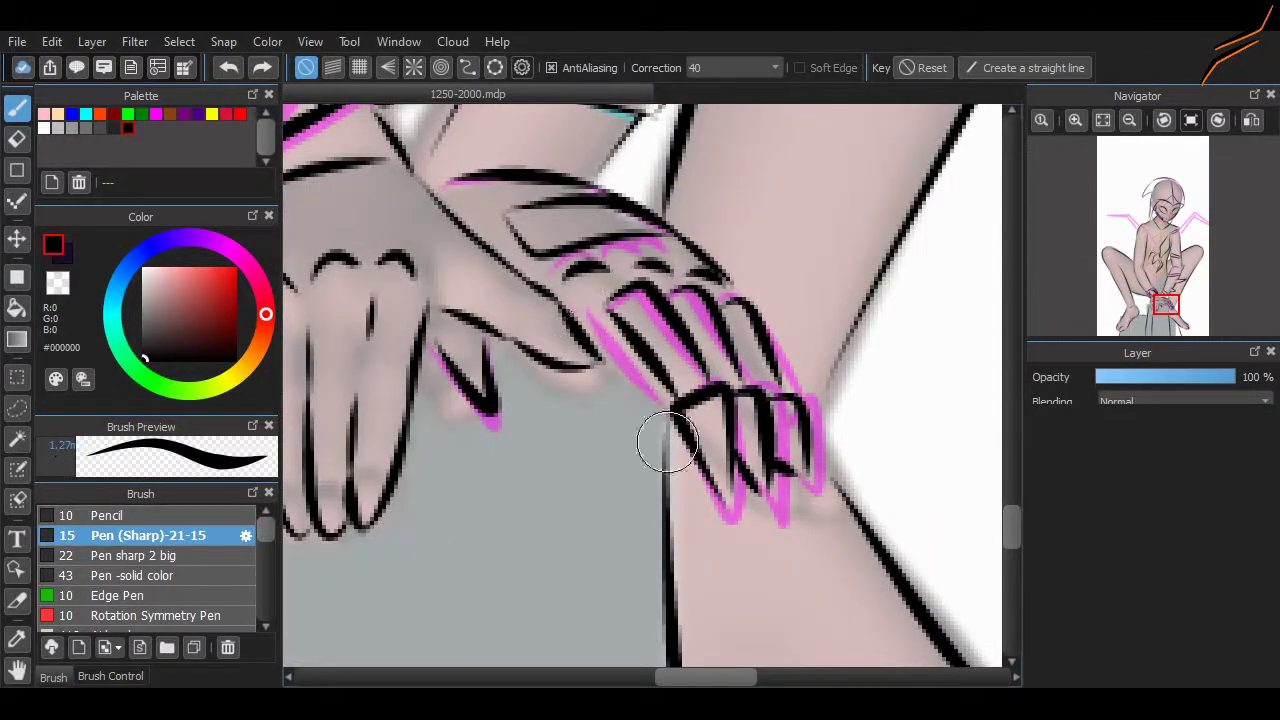
key(l)
drag(651, 411, 610, 286)
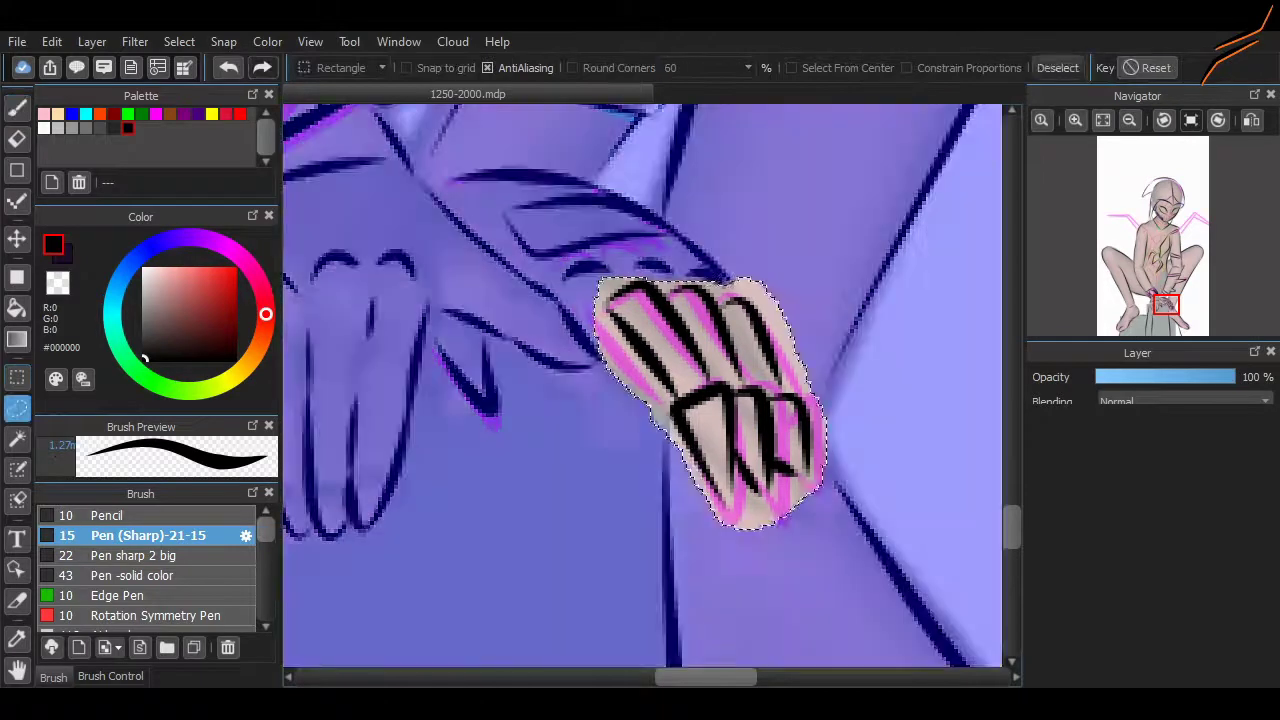
key(v)
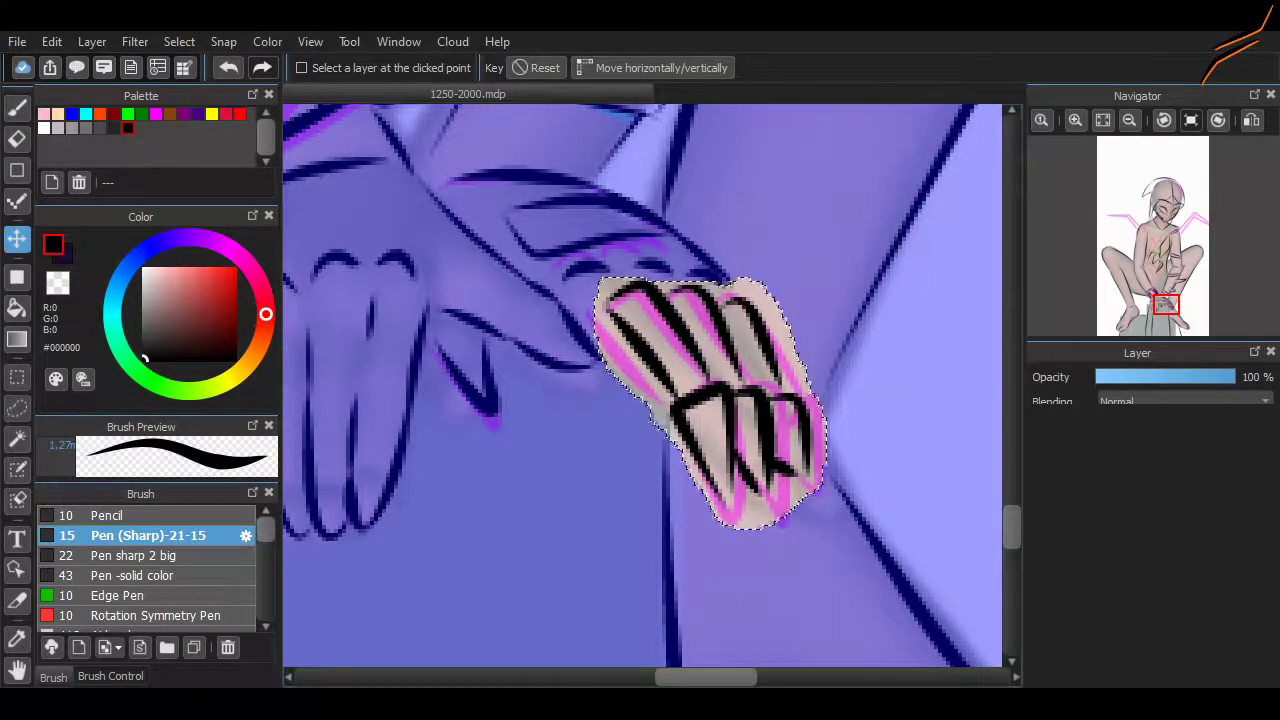
key(Left)
key(Left)
key(Left)
key(Left)
key(Left)
key(Left)
key(Left)
key(Left)
key(Left)
key(Left)
key(Left)
key(Left)
key(Left)
key(Left)
key(Left)
key(Left)
key(ctrl+d)
Close the right hand's fingertips in black and ink the ankle's outer edge between the shin and the foot.
key(m)
key(b)
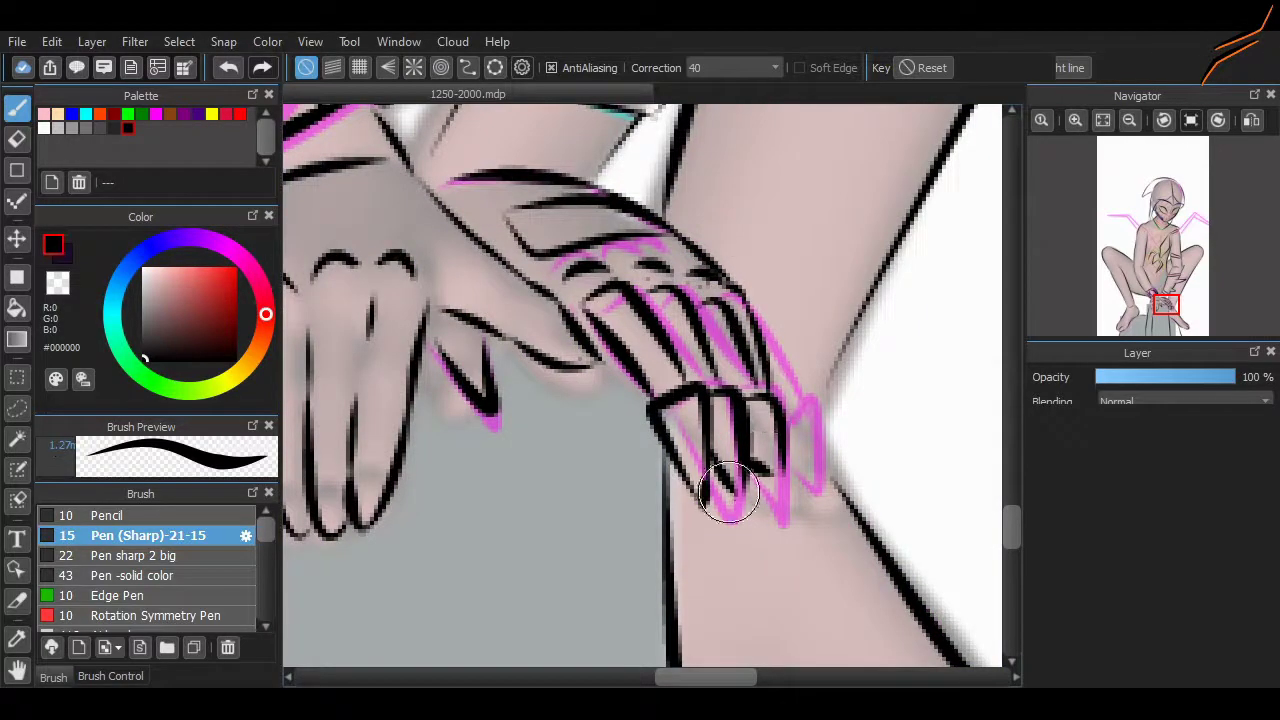
drag(870, 285, 824, 406)
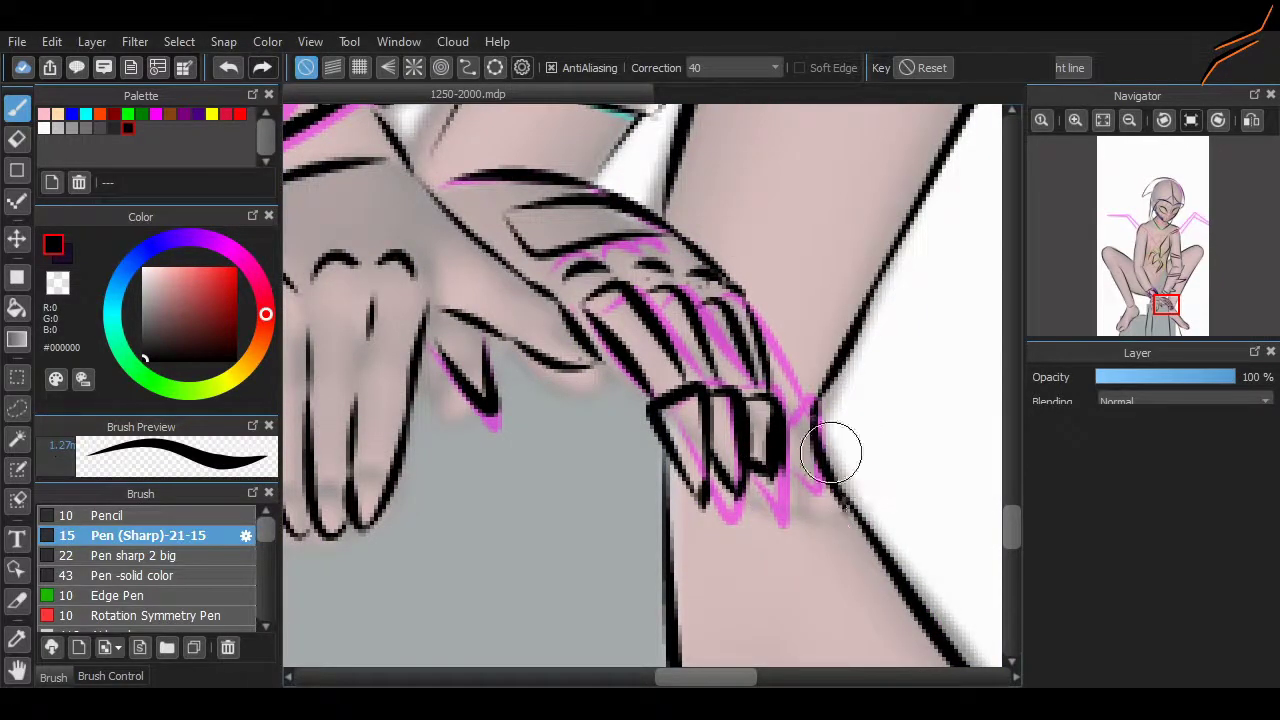
Choose white as the drawing colour and set the Pen (Sharp) size to 10 for the mask's web lines.
scroll(872, 434, up, 10)
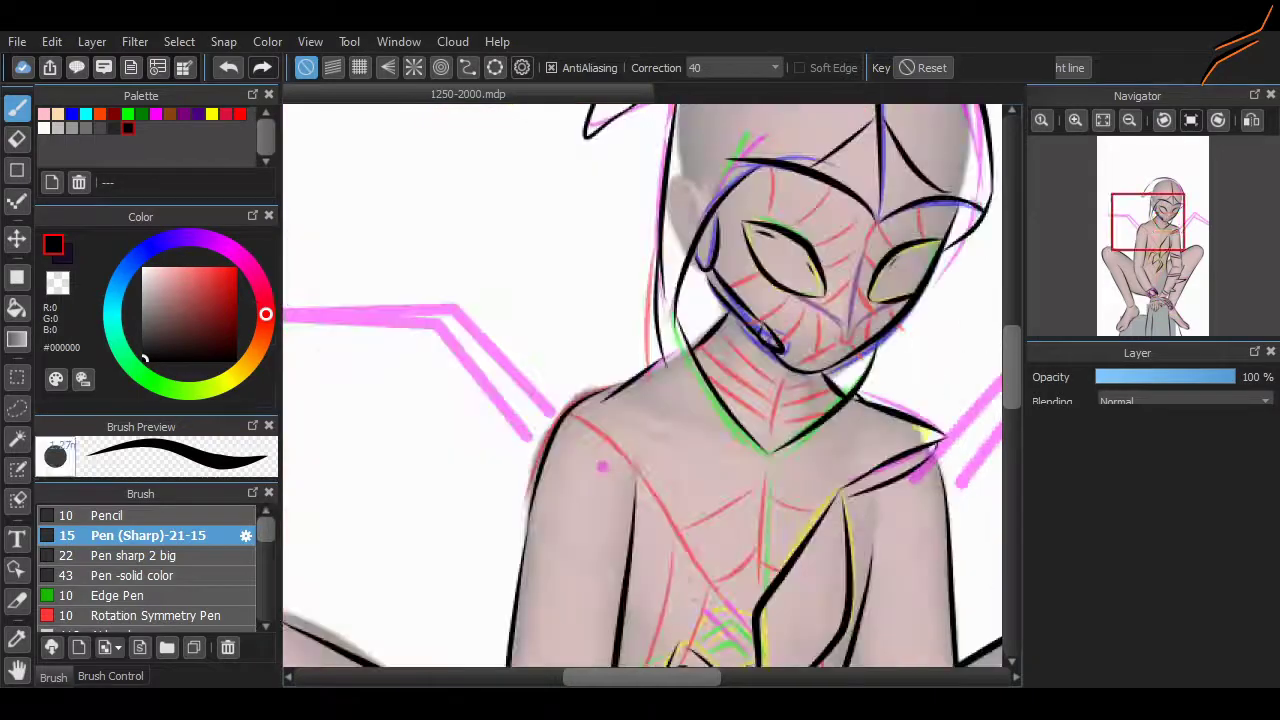
scroll(640, 385, down, 5)
scroll(640, 385, up, 5)
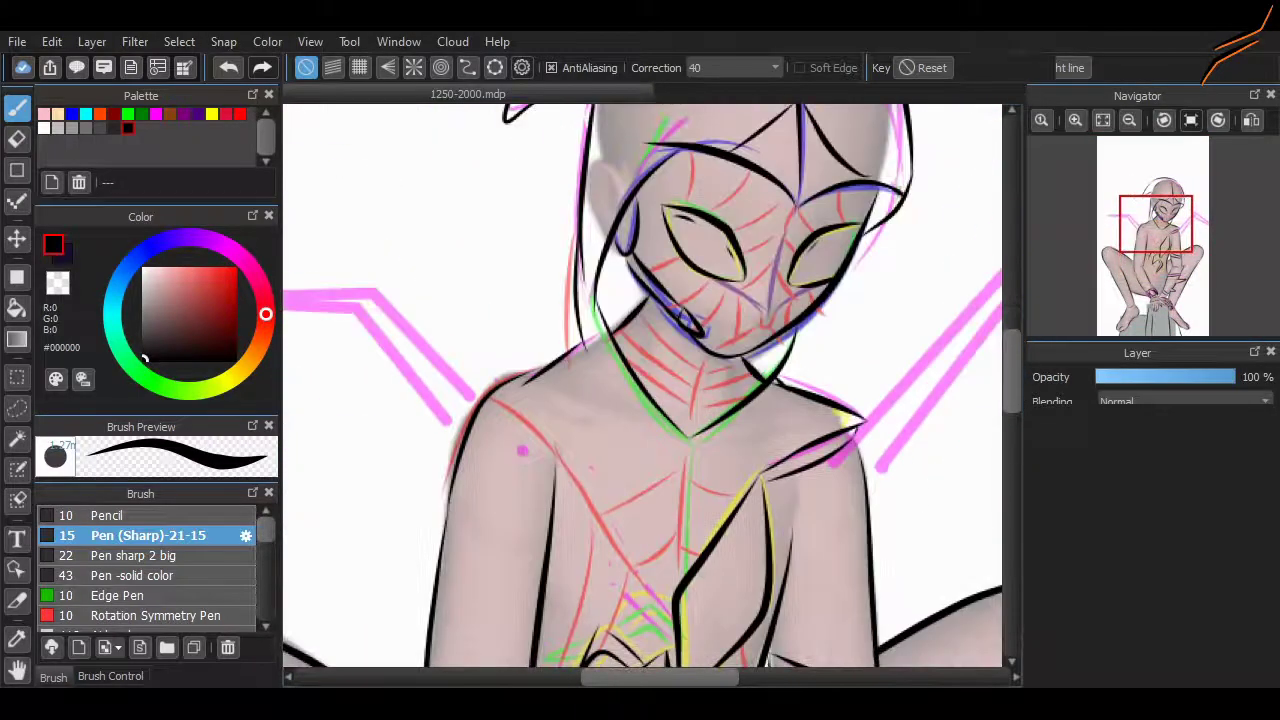
scroll(662, 364, up, 4)
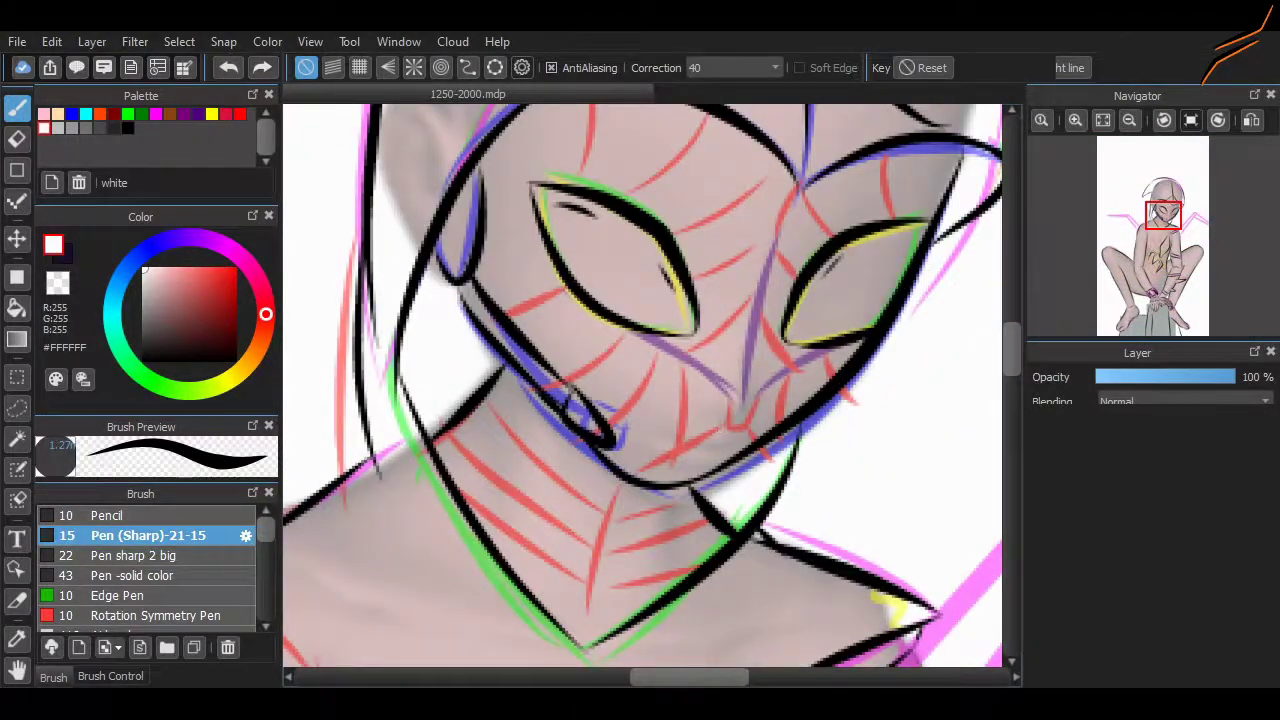
key(bracketleft)
key(bracketleft)
drag(781, 202, 737, 321)
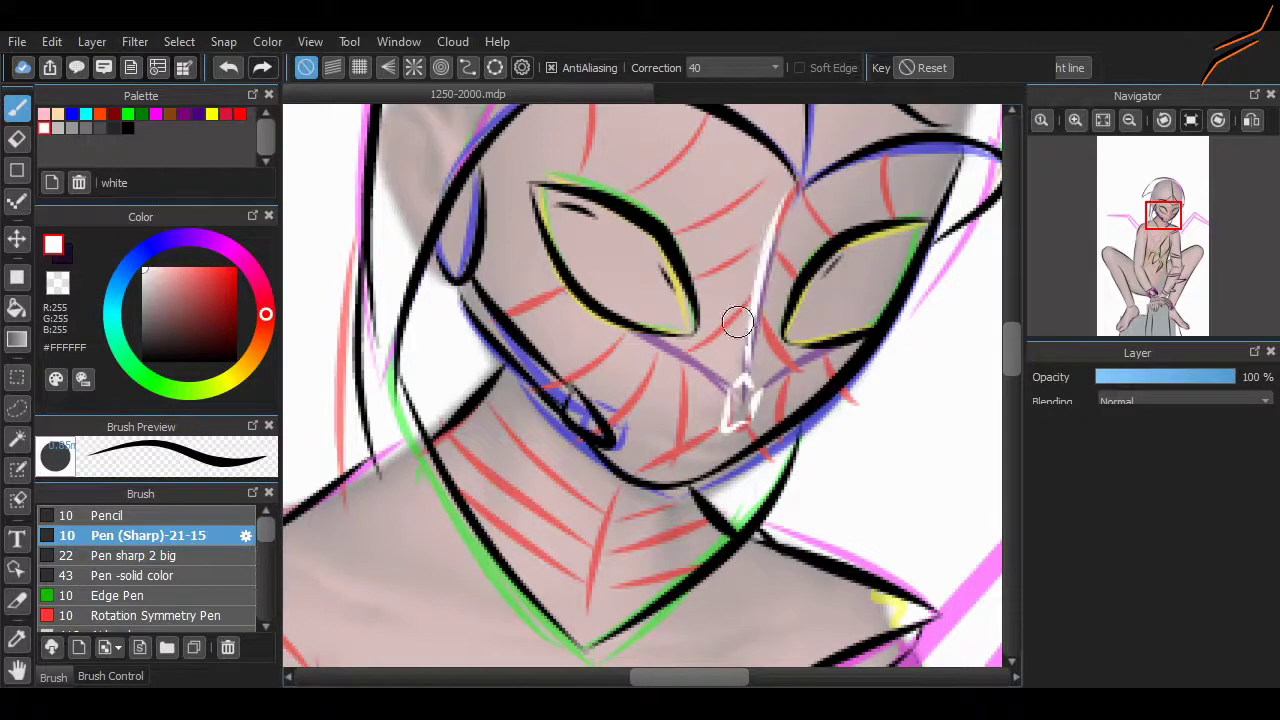
key(ctrl+z)
key(ctrl+z)
key(ctrl+z)
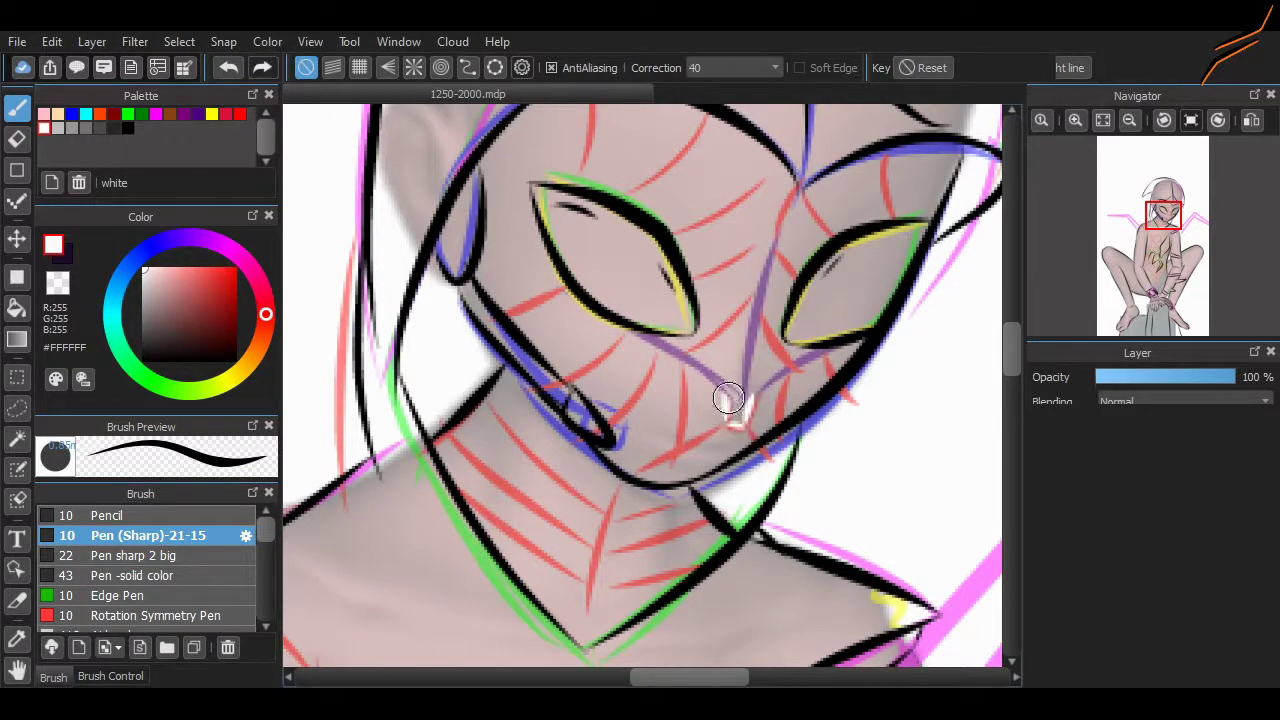
key(ctrl+z)
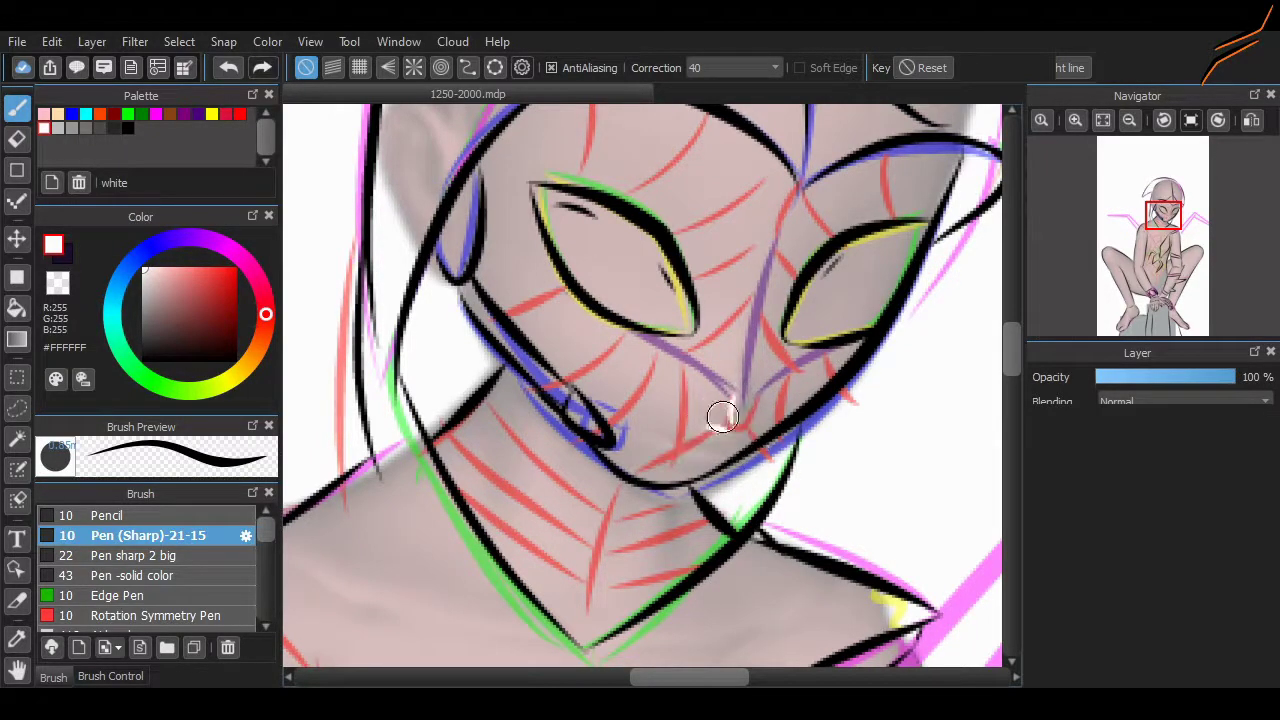
Draw white web lines over the mask's nose bridge, nose tip and cheeks, following the red sketch.
drag(866, 340, 740, 390)
mouse_move(792, 198)
mouse_down()
mouse_move(730, 362)
mouse_move(610, 408)
mouse_up()
key(e)
key(b)
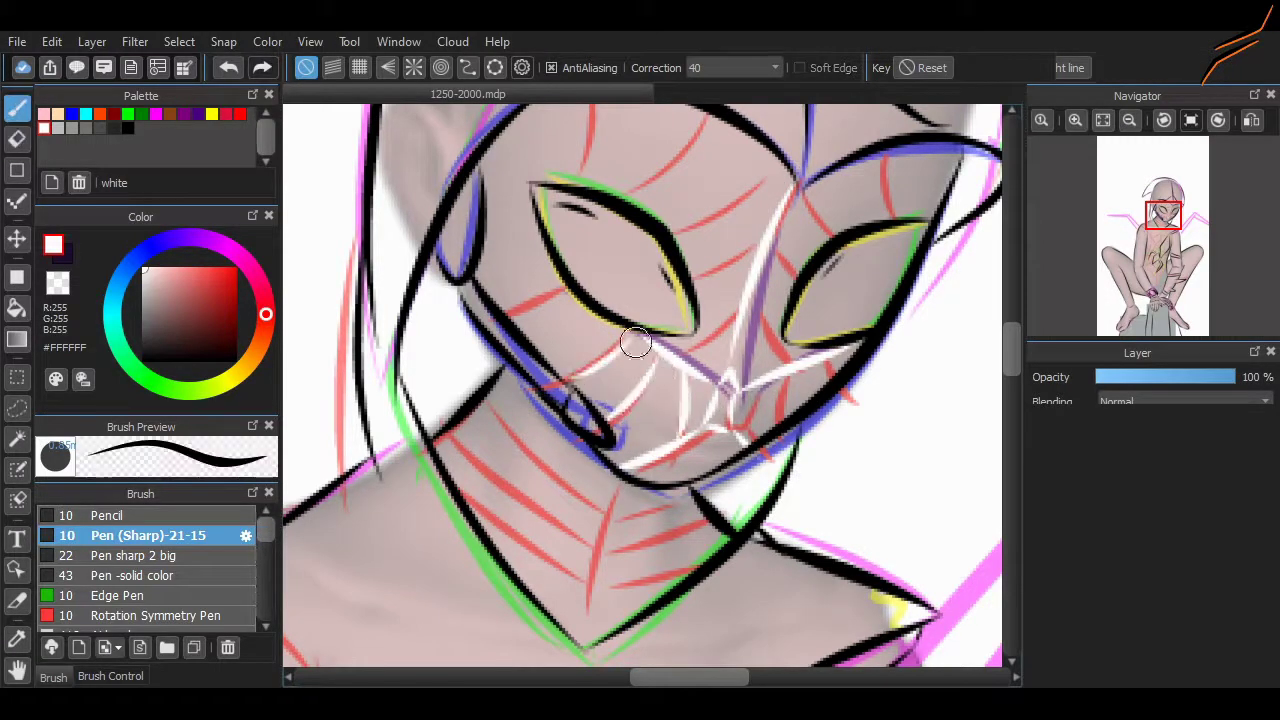
mouse_move(653, 340)
mouse_down()
mouse_move(683, 280)
mouse_move(785, 255)
mouse_up()
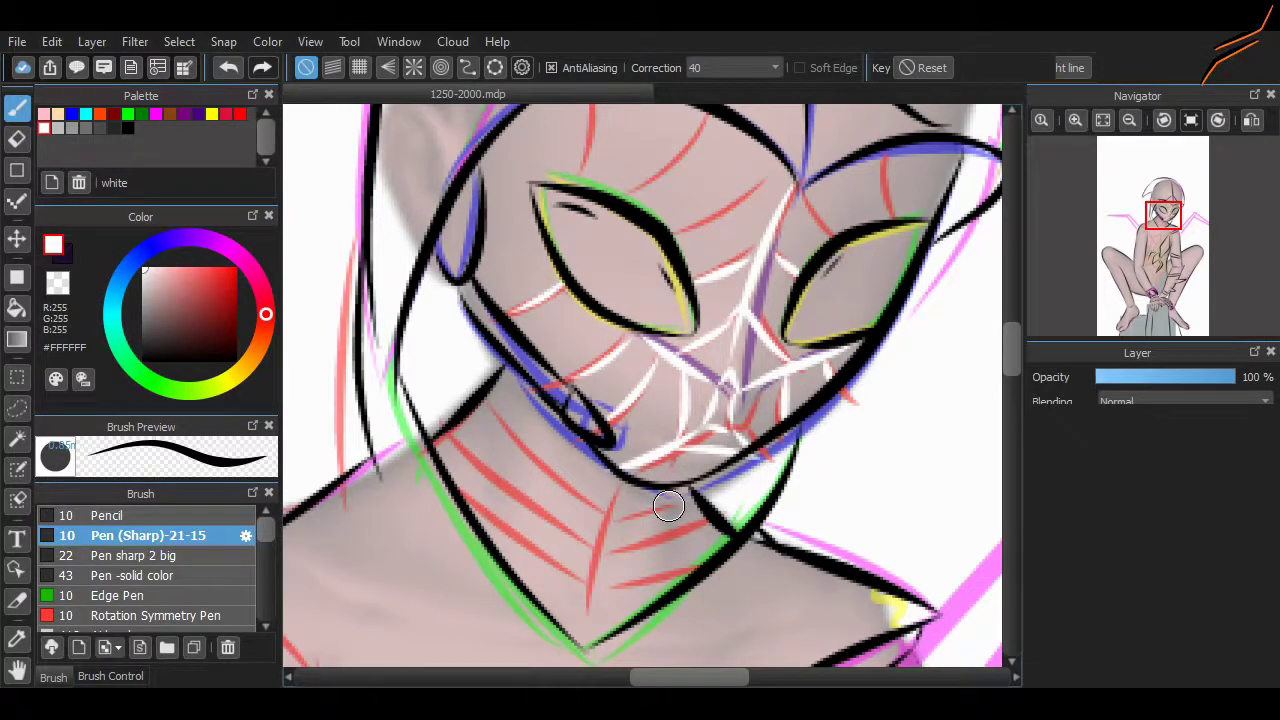
Draw white web lines on the neck: a central line with curved strands branching to both sides of the collar.
scroll(986, 324, down, 3)
drag(610, 362, 596, 455)
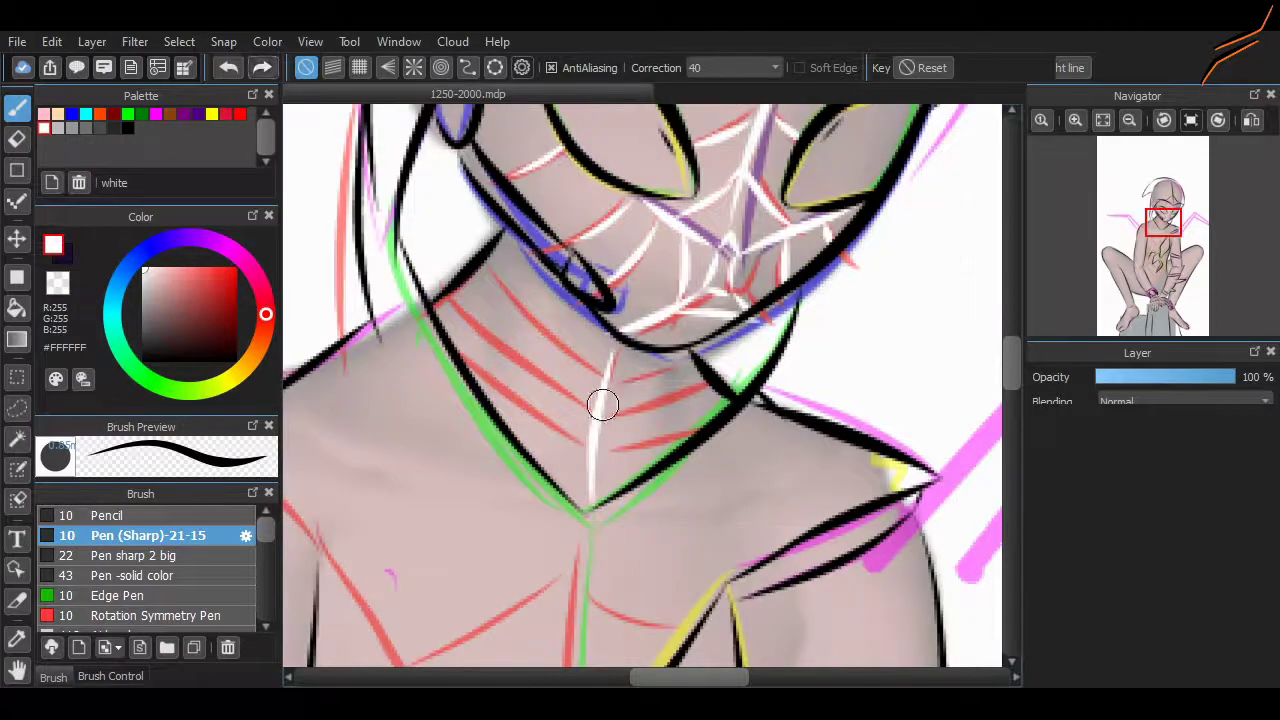
drag(612, 388, 698, 368)
drag(617, 416, 708, 400)
drag(622, 437, 695, 428)
drag(478, 380, 540, 292)
drag(535, 322, 604, 372)
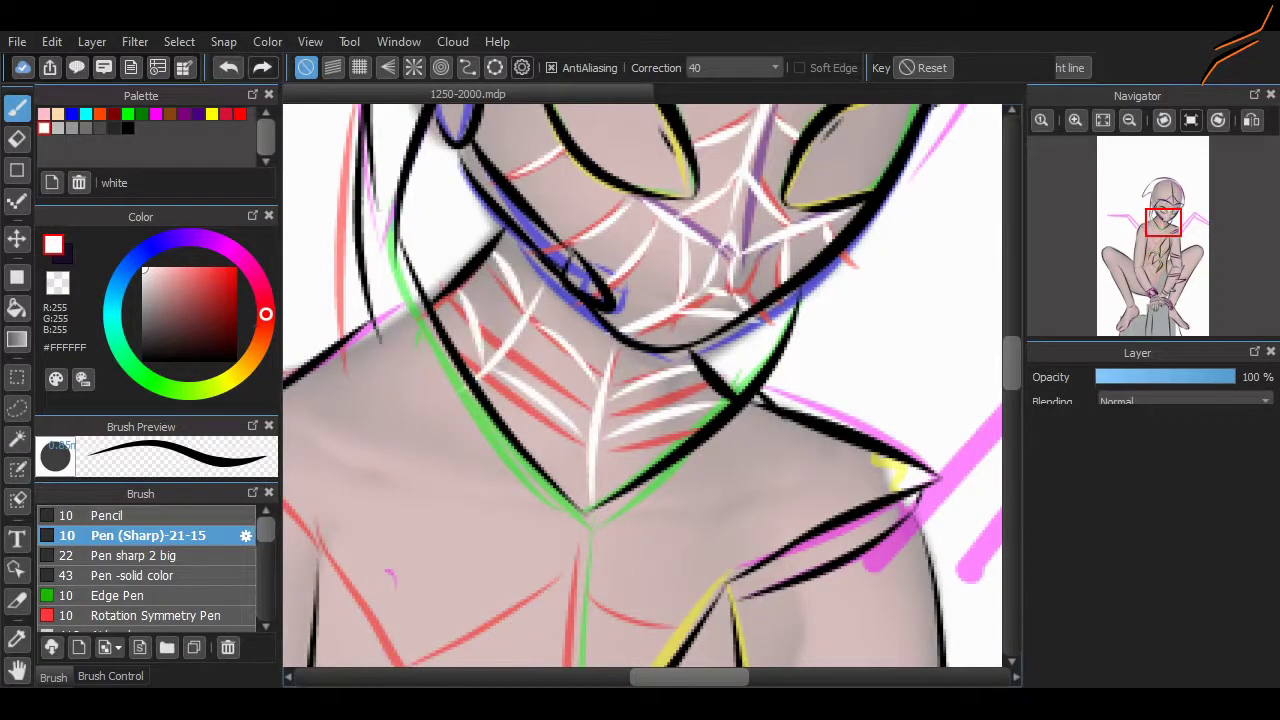
Draw the main white web lines on the torso: a diagonal from the shoulder, a waist line and a vertical centre line.
scroll(640, 400, down, 5)
scroll(640, 400, down, 3)
scroll(640, 400, up, 2)
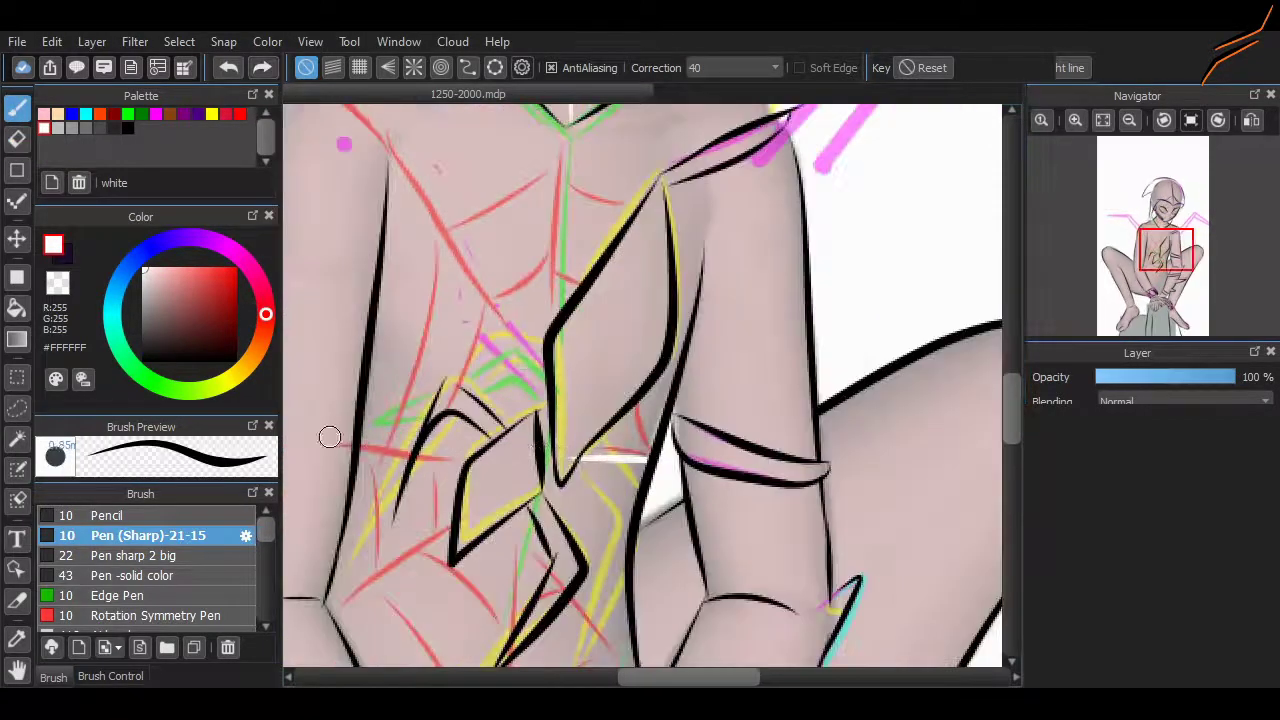
scroll(330, 437, up, 2)
drag(420, 175, 646, 488)
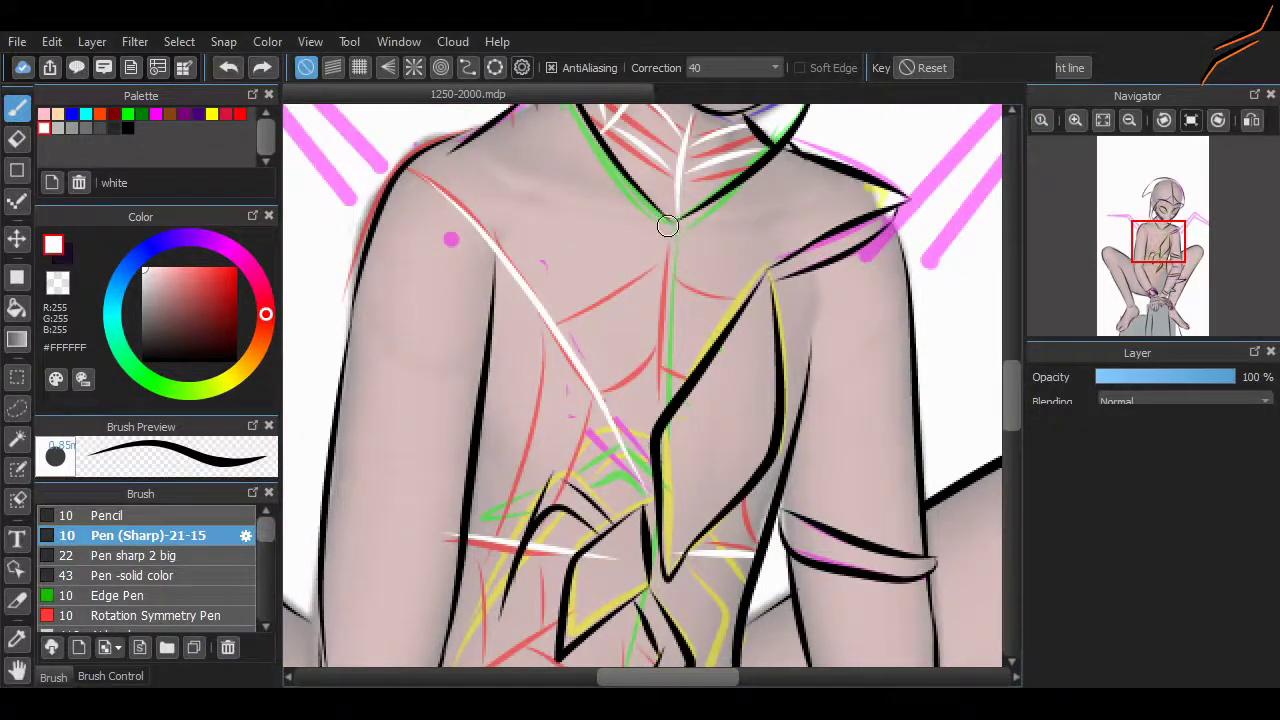
drag(667, 226, 667, 420)
scroll(667, 420, down, 2)
drag(628, 292, 608, 624)
scroll(608, 624, down, 2)
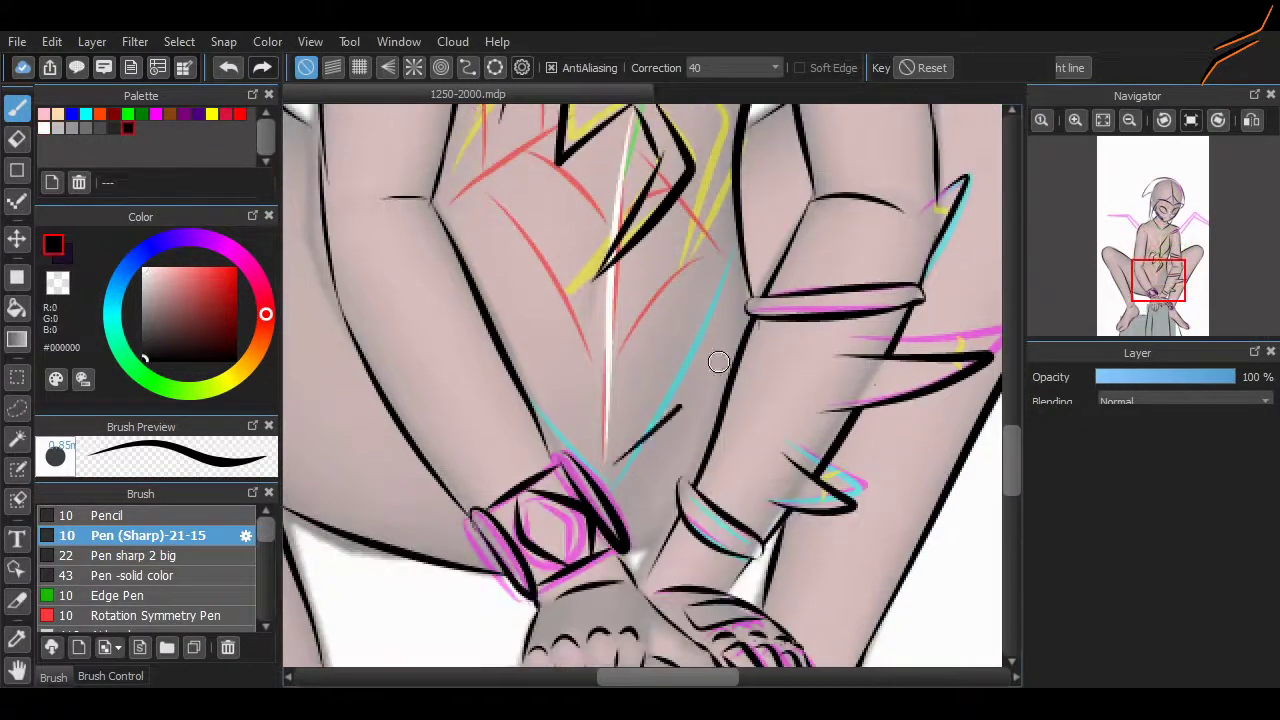
Ink the V-shaped hip contour between the forearms in black, following the cyan sketch down to the wrist cuff.
drag(738, 250, 600, 500)
scroll(490, 464, up, 1)
drag(532, 400, 558, 484)
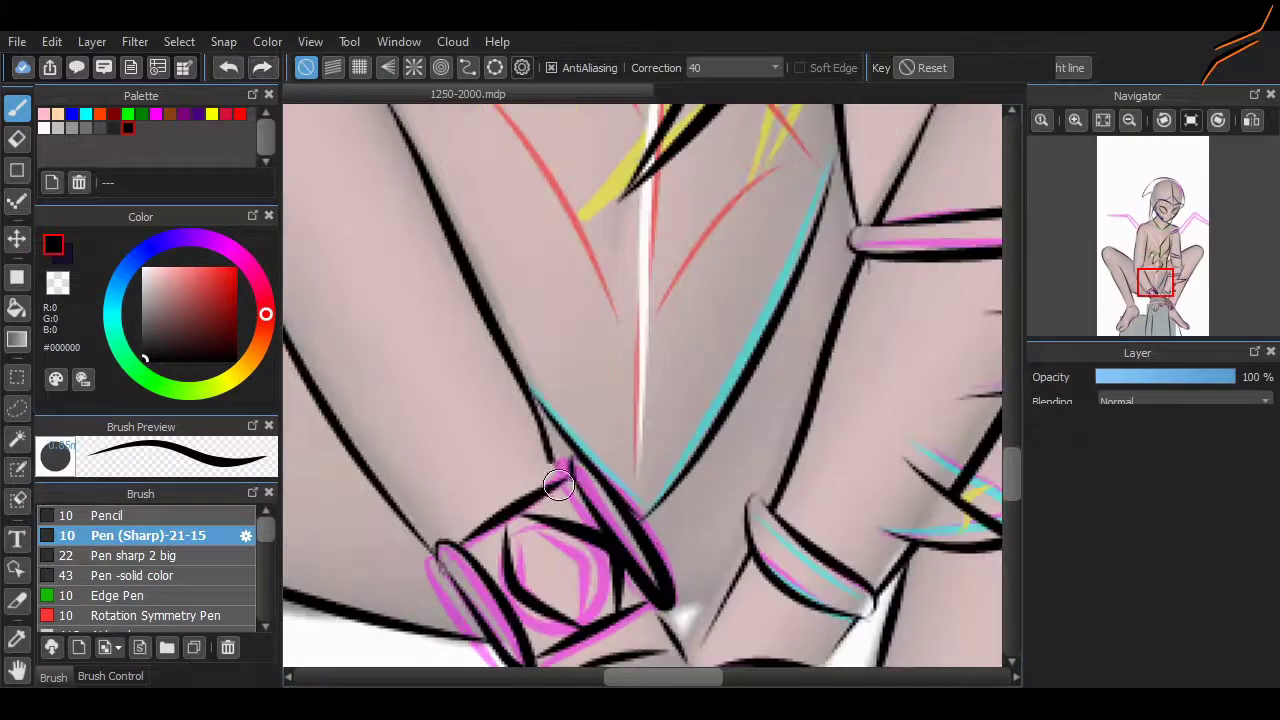
scroll(573, 488, down, 3)
Draw white diagonal and curved web strands across the lower abdomen, following the red sketch on both sides of the centre line.
click(44, 128)
scroll(570, 315, up, 1)
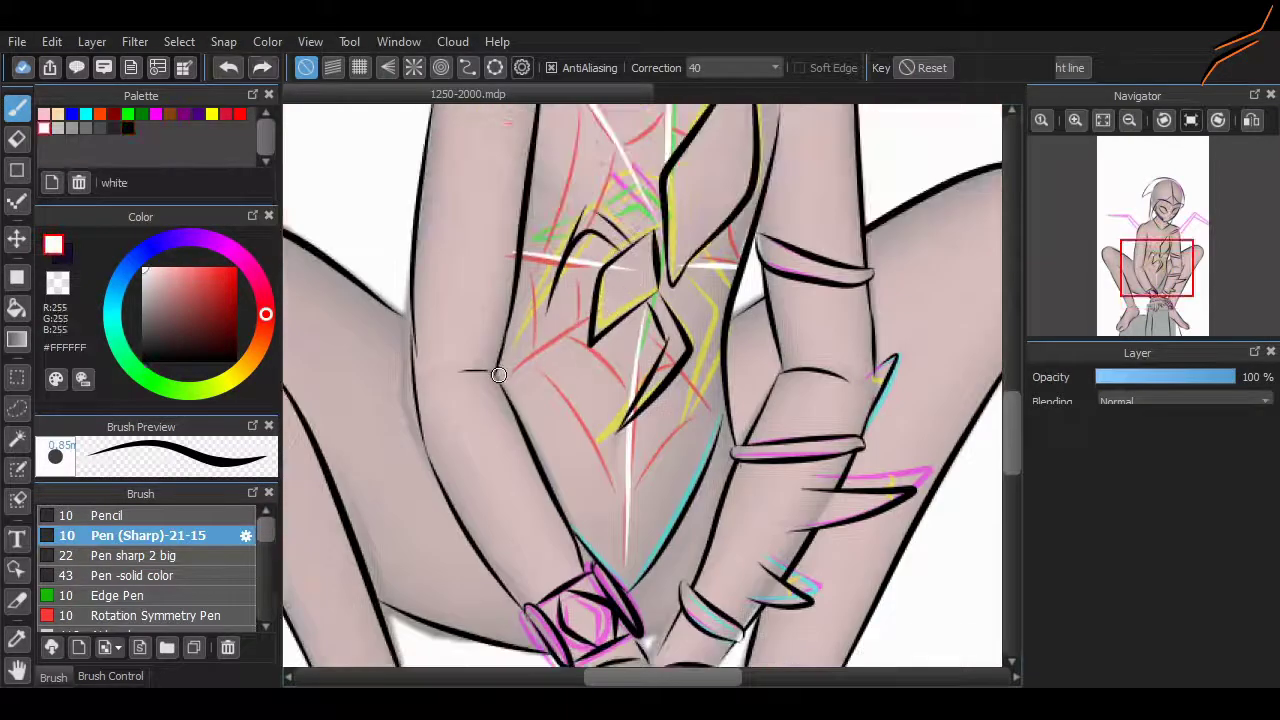
scroll(640, 337, up, 2)
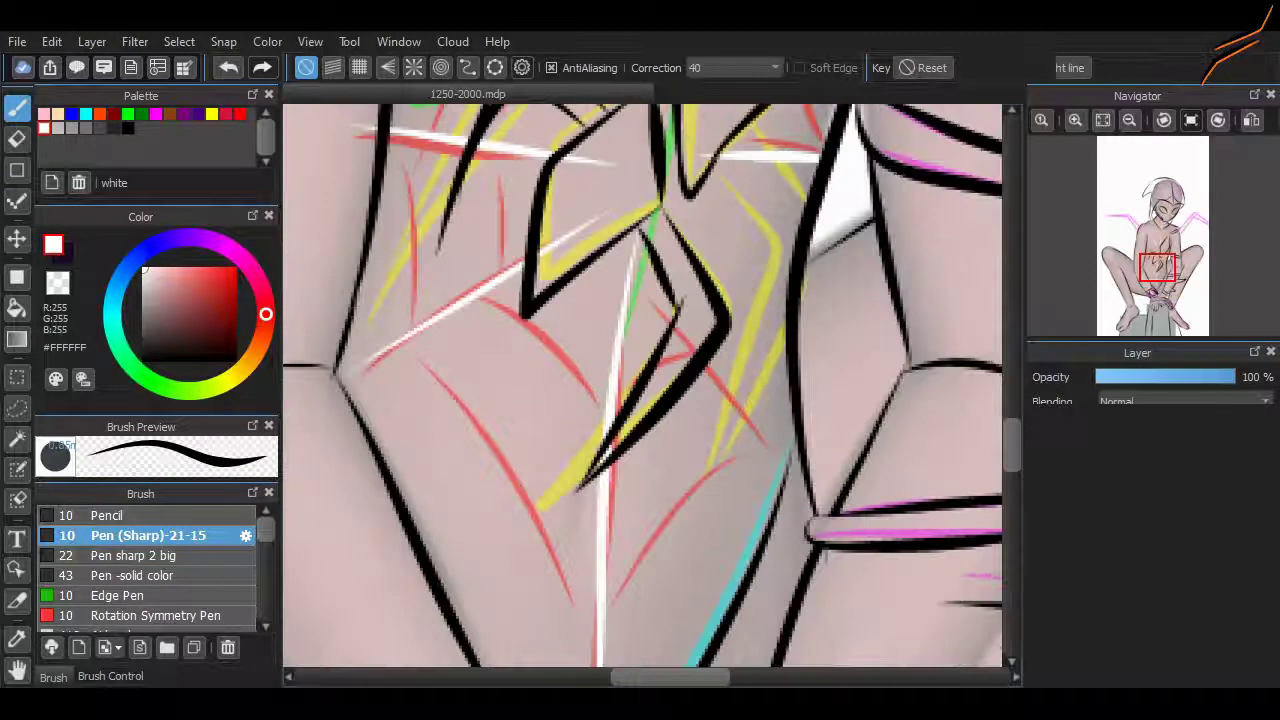
drag(668, 282, 786, 470)
drag(603, 615, 756, 440)
drag(398, 353, 598, 598)
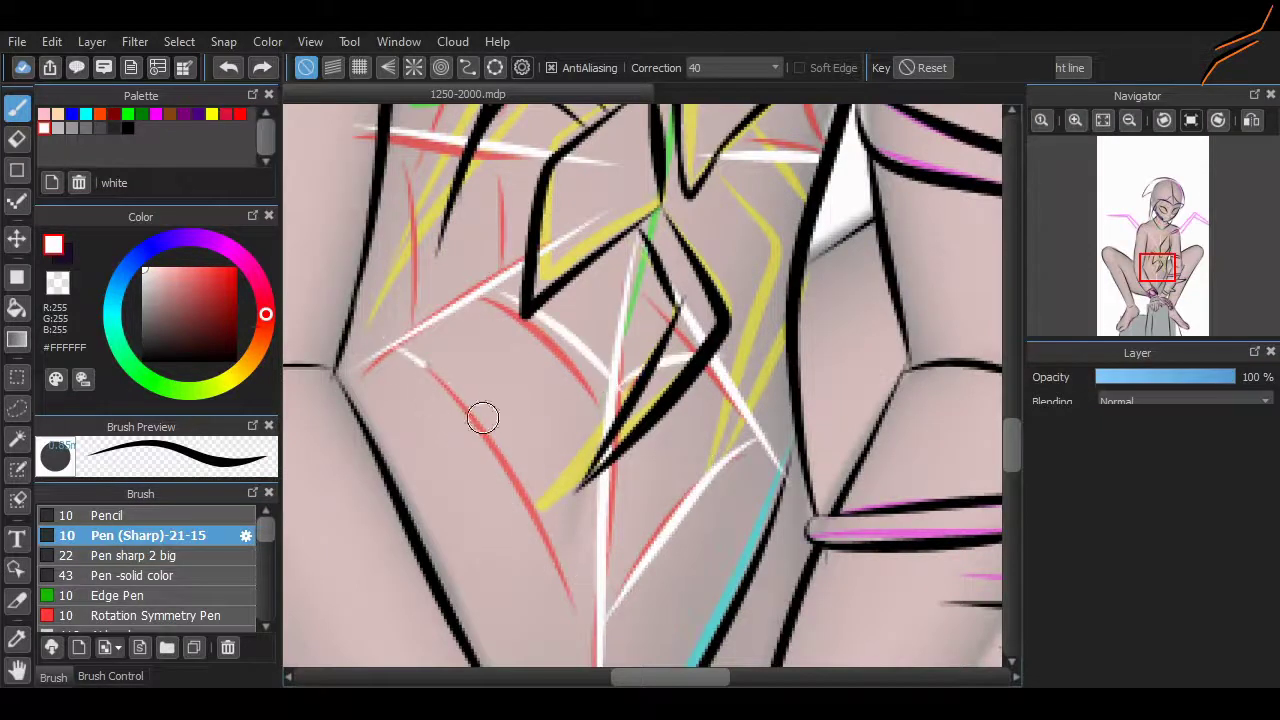
Ink the spider emblem's lower right leg in black over the yellow sketch.
click(128, 128)
drag(722, 172, 768, 357)
key(ctrl+z)
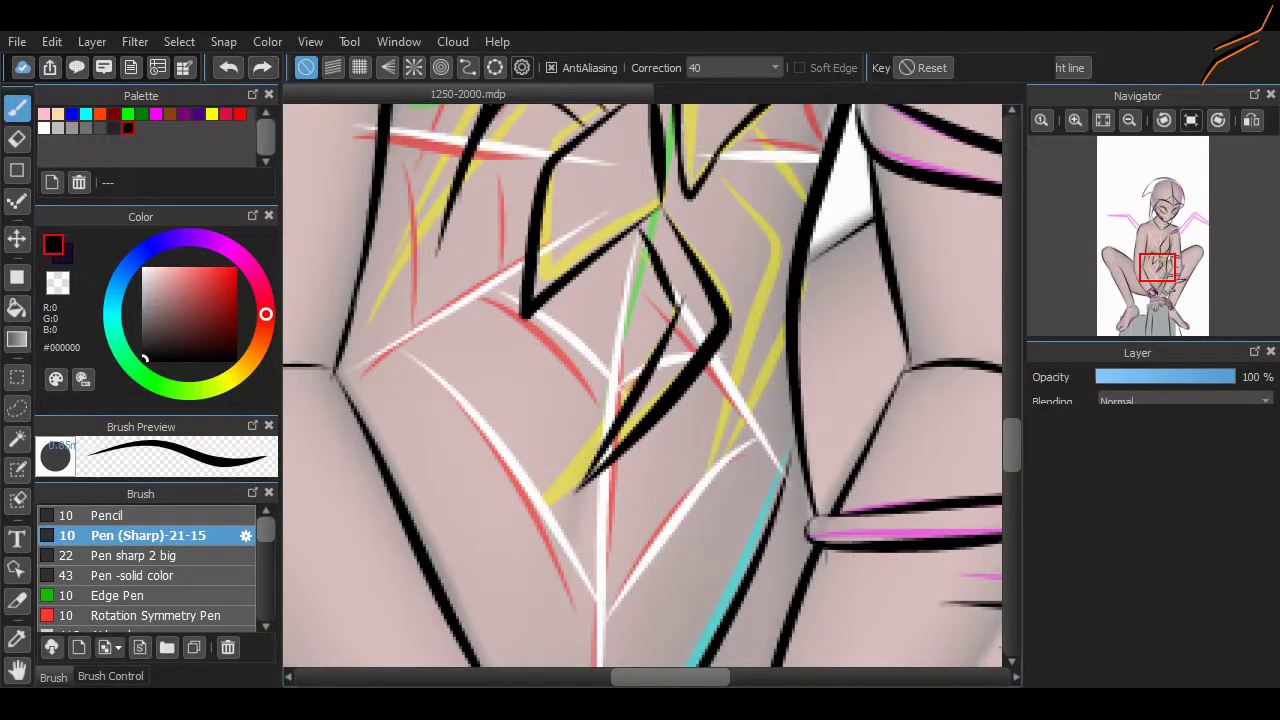
mouse_move(700, 160)
mouse_down()
mouse_move(707, 448)
mouse_move(794, 338)
mouse_move(745, 148)
mouse_move(571, 449)
mouse_up()
Ink the spider emblem's bent upper left leg in black, redoing the curve until it meets the body, and clean up its corner.
scroll(745, 148, up, 5)
drag(460, 425, 680, 453)
key(ctrl+z)
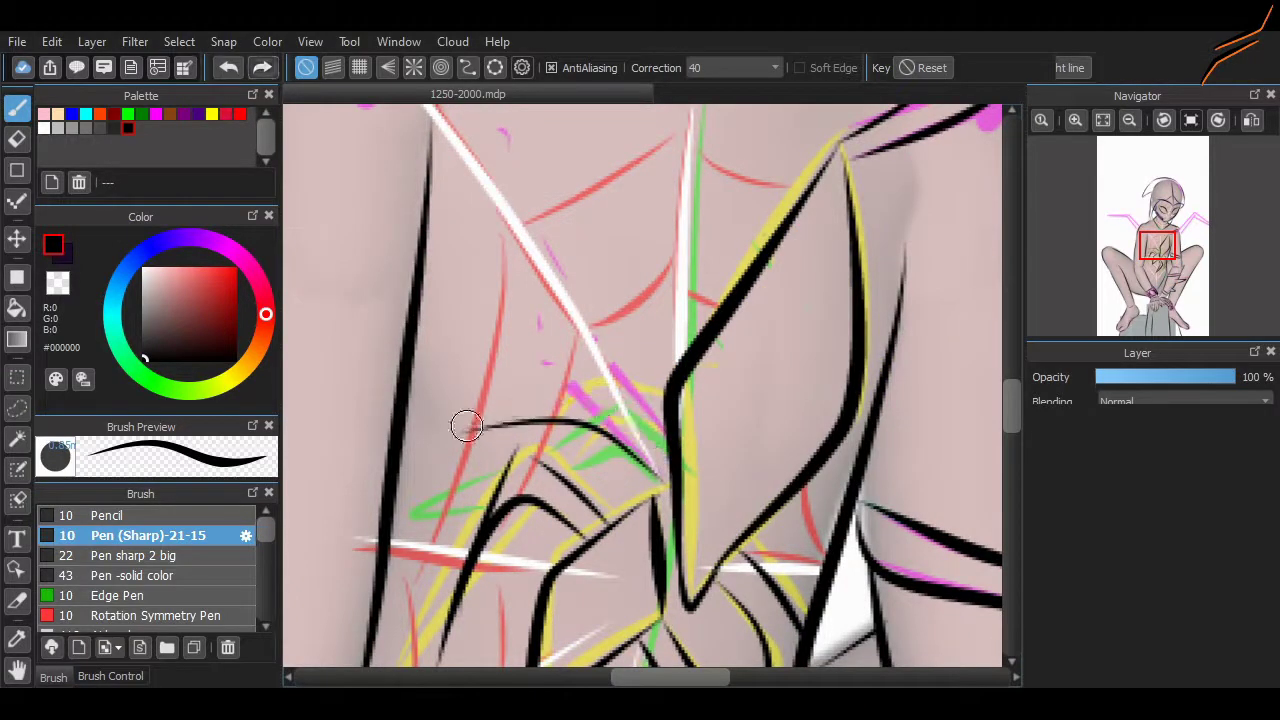
drag(460, 423, 668, 486)
key(ctrl+z)
drag(455, 432, 664, 513)
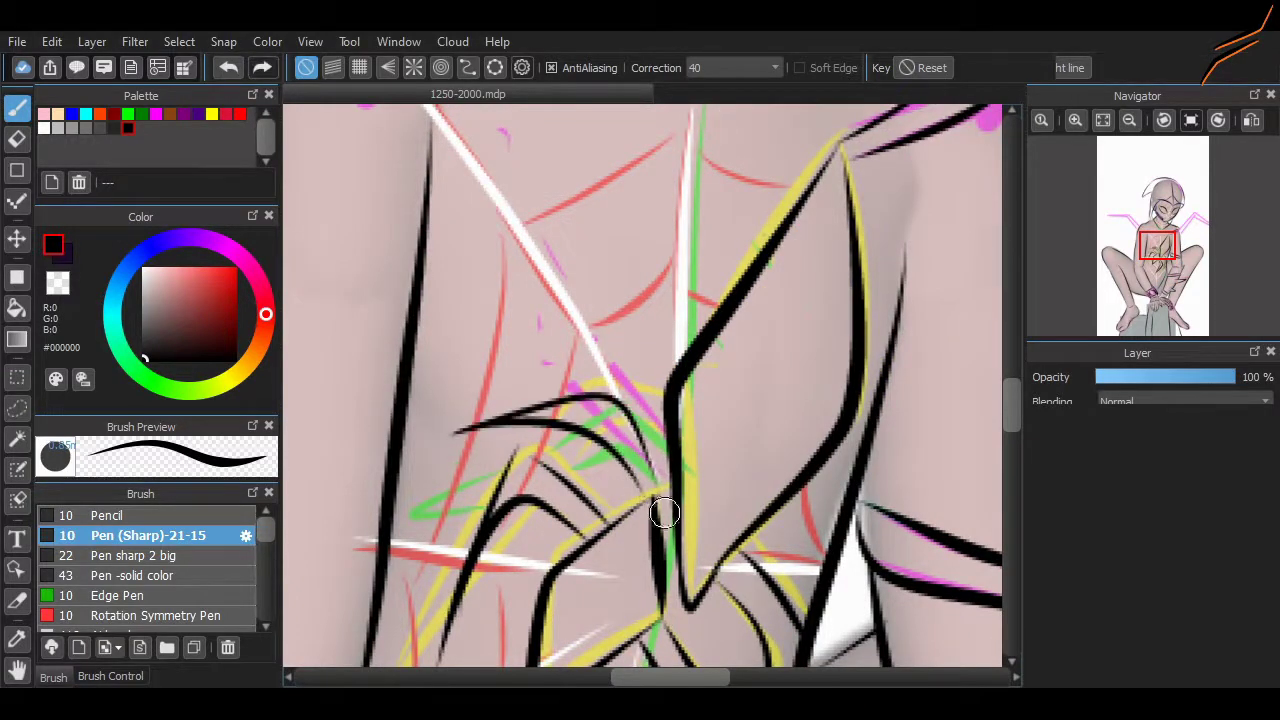
key(ctrl+z)
drag(455, 432, 643, 483)
key(e)
scroll(640, 400, down, 4)
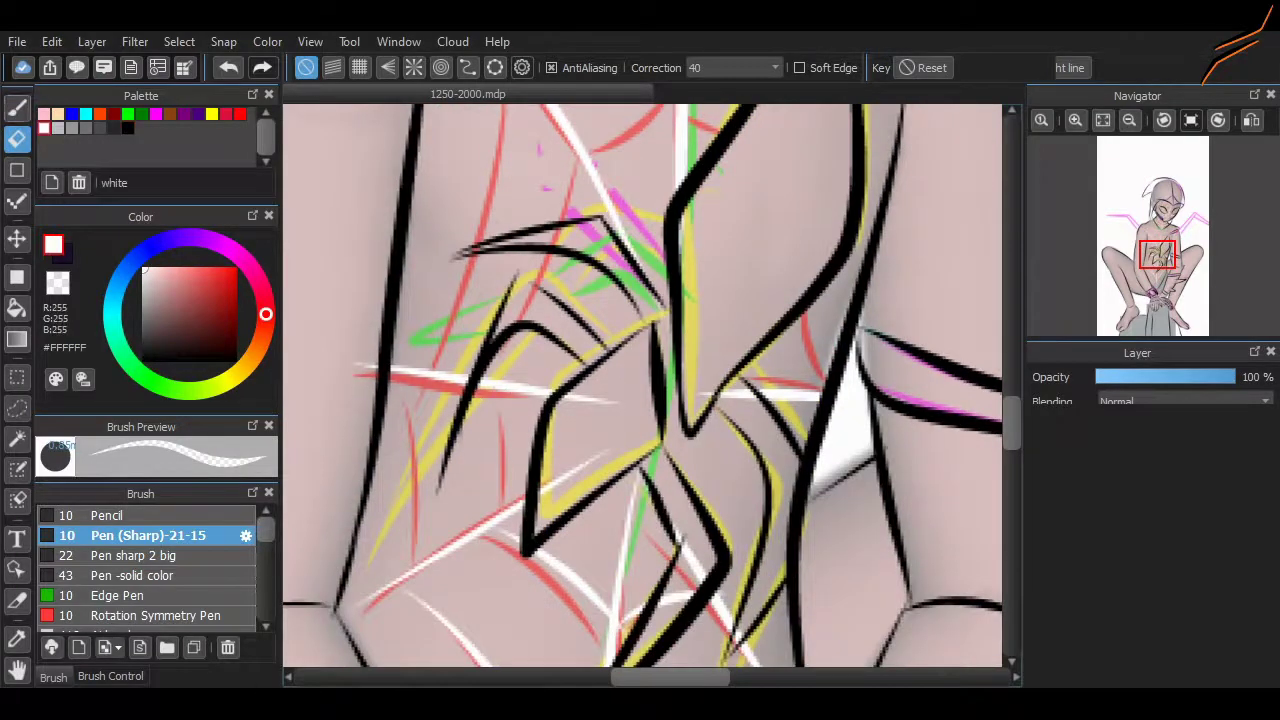
Draw white curved web strands linking the main lines on the abdomen's sides, the chest and below the collar.
key(b)
drag(493, 396, 500, 465)
scroll(421, 443, up, 3)
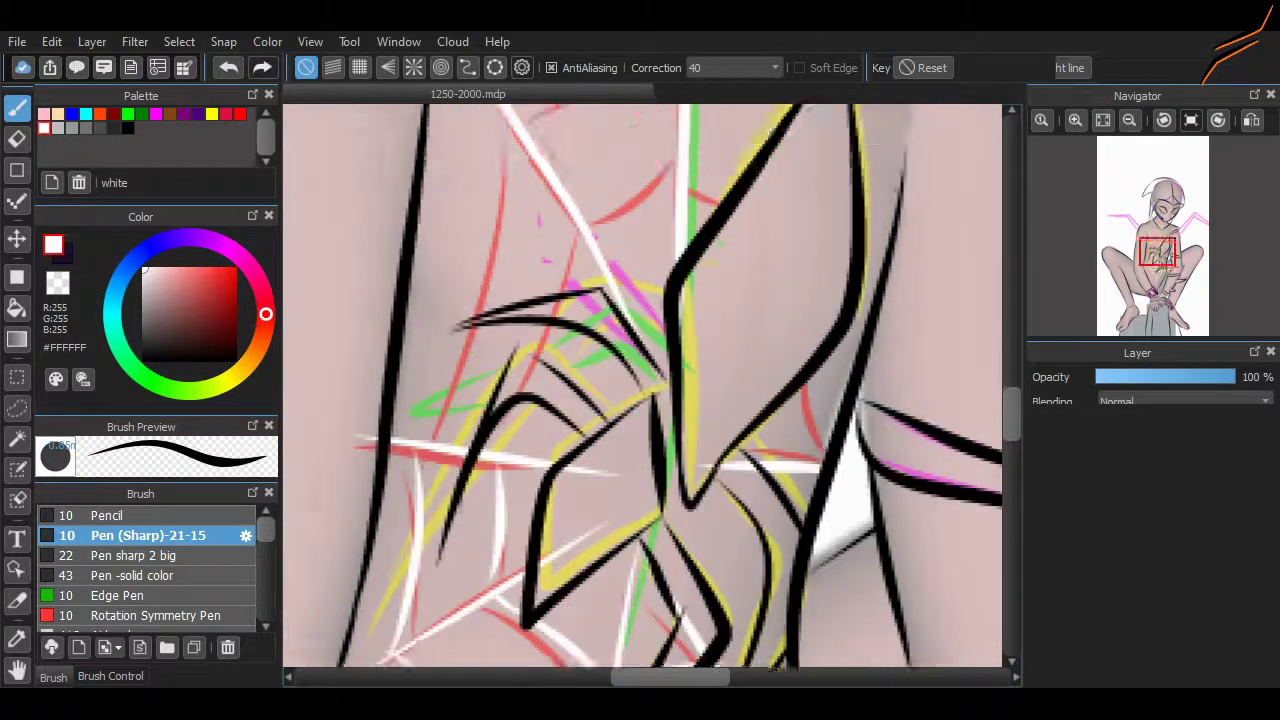
mouse_move(500, 506)
mouse_down()
mouse_move(506, 262)
mouse_move(527, 195)
mouse_up()
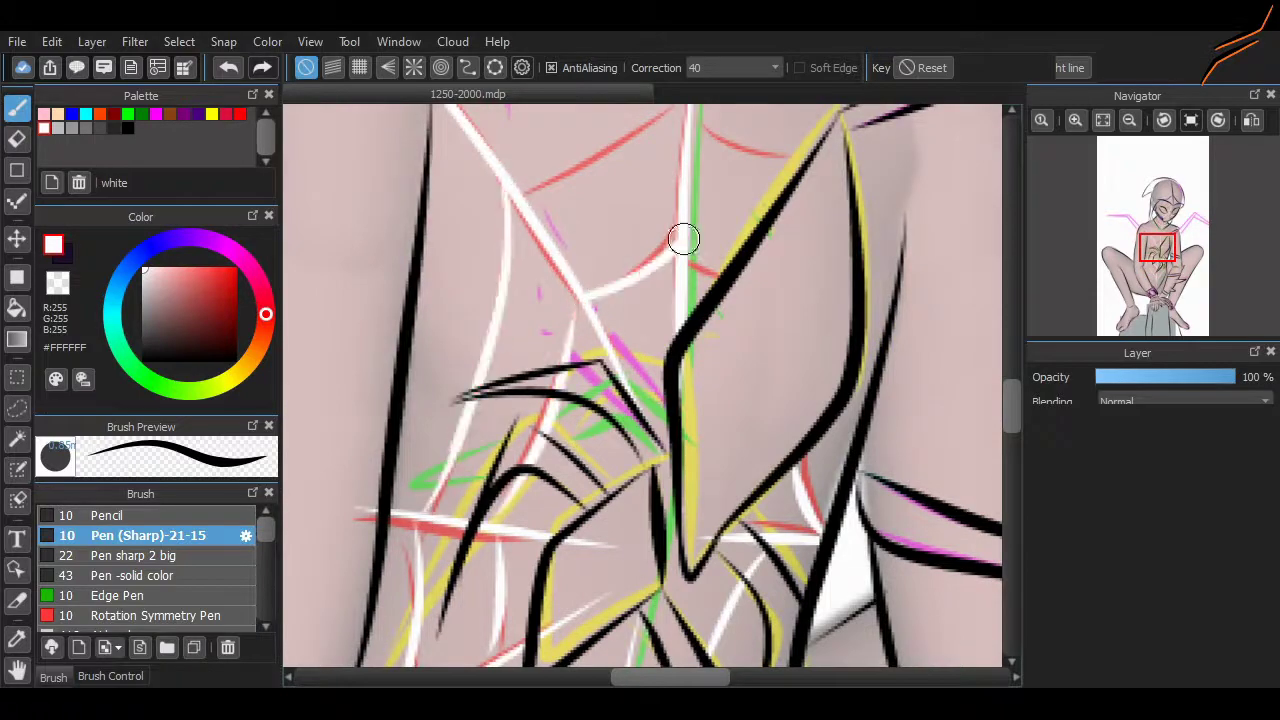
scroll(624, 356, up, 5)
mouse_move(507, 414)
mouse_down()
mouse_move(684, 347)
mouse_move(890, 160)
mouse_up()
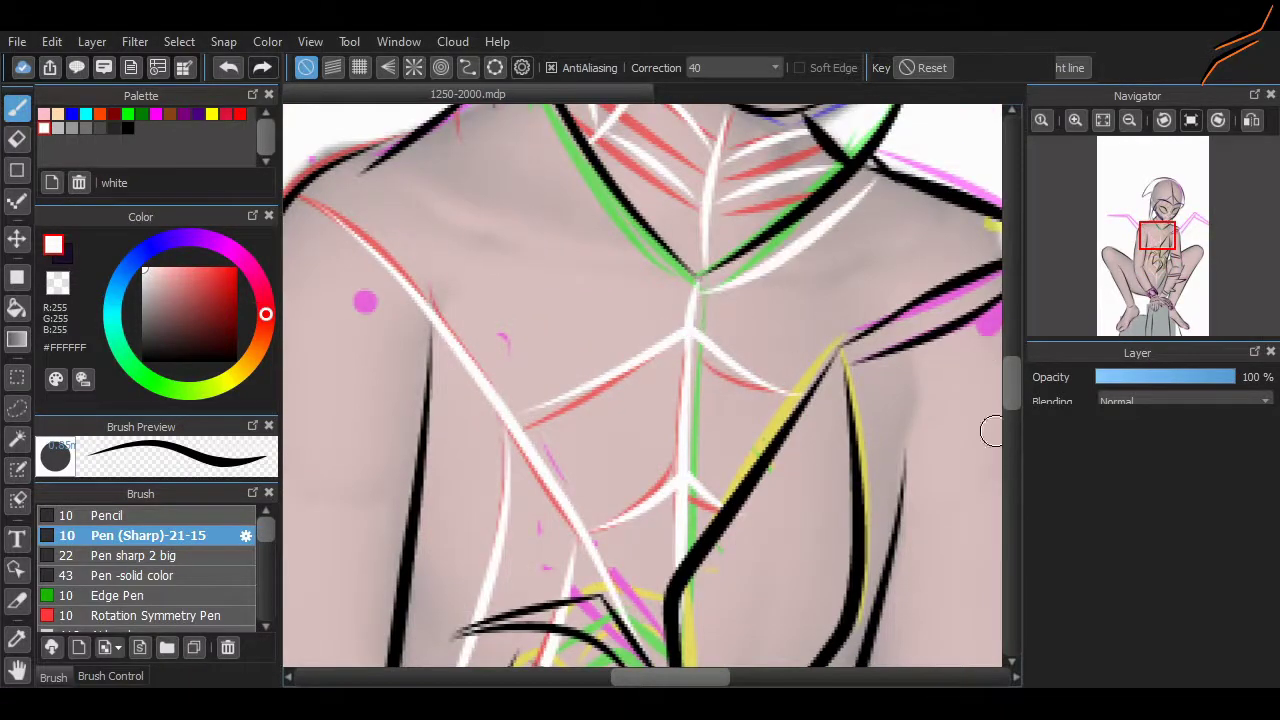
Erase the parts of the white web lines that overlap the spider emblem's body and legs.
scroll(360, 314, down, 10)
key(e)
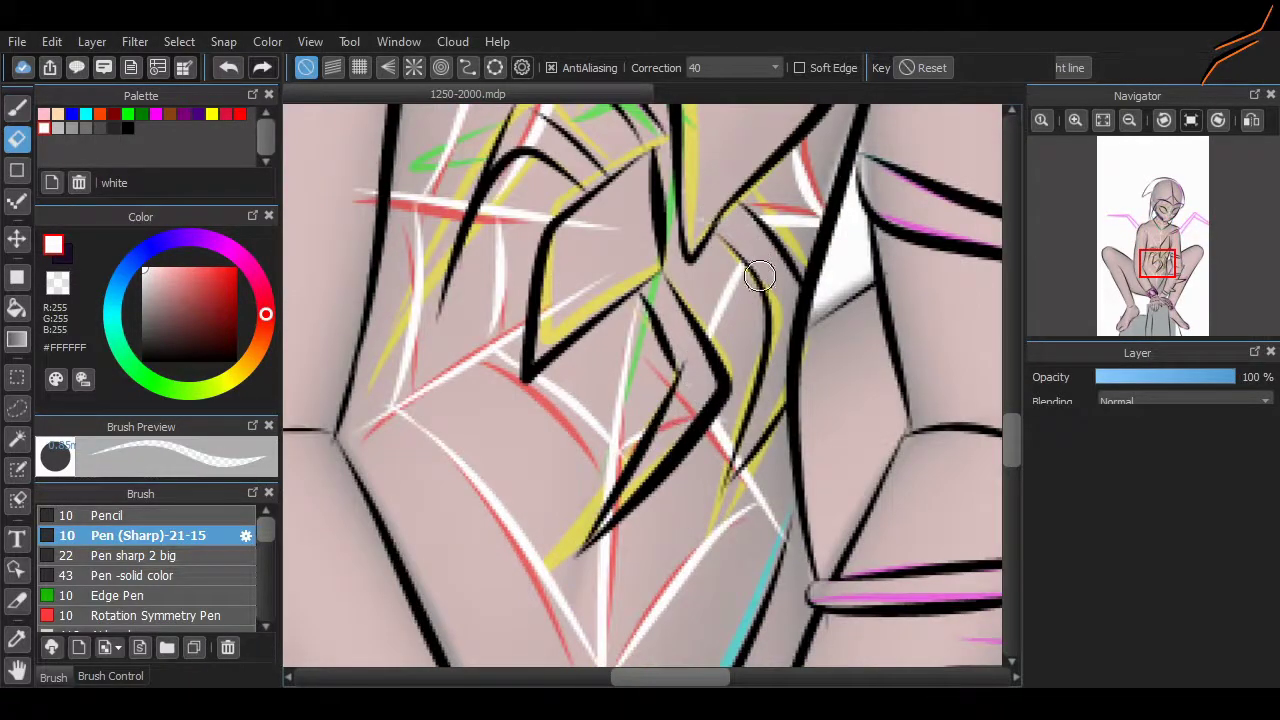
scroll(541, 254, up, 3)
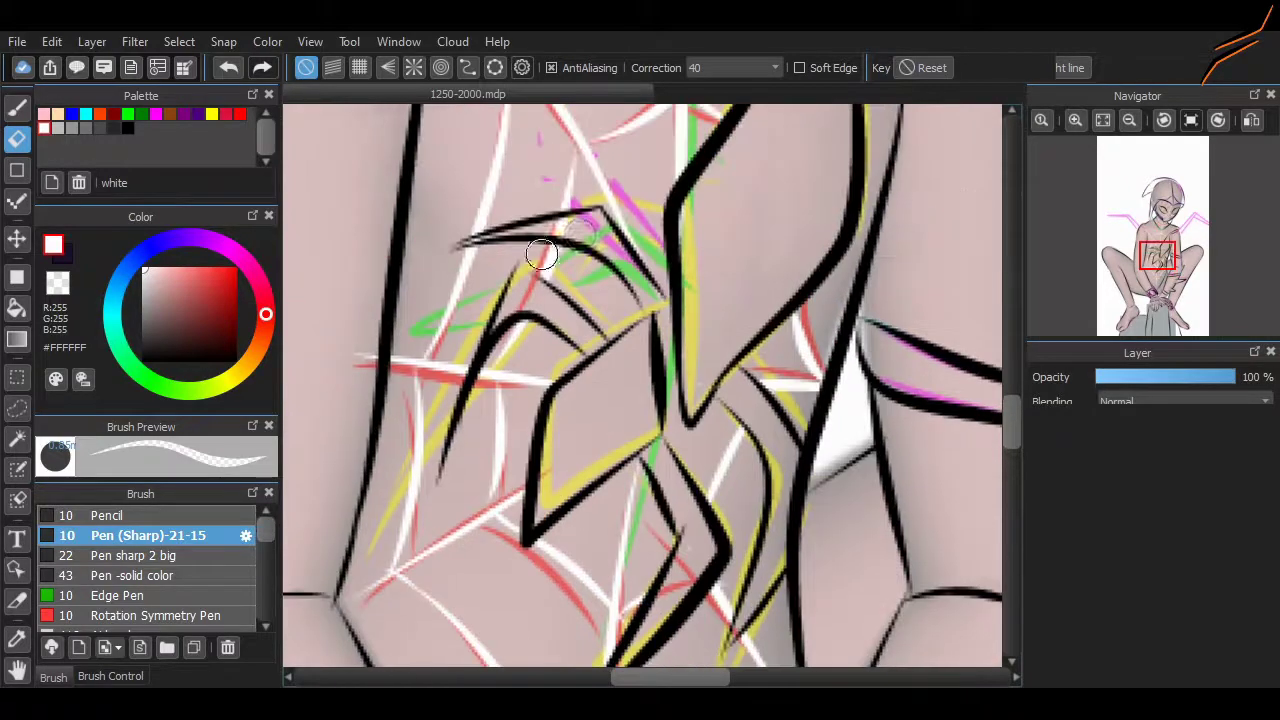
scroll(730, 412, down, 8)
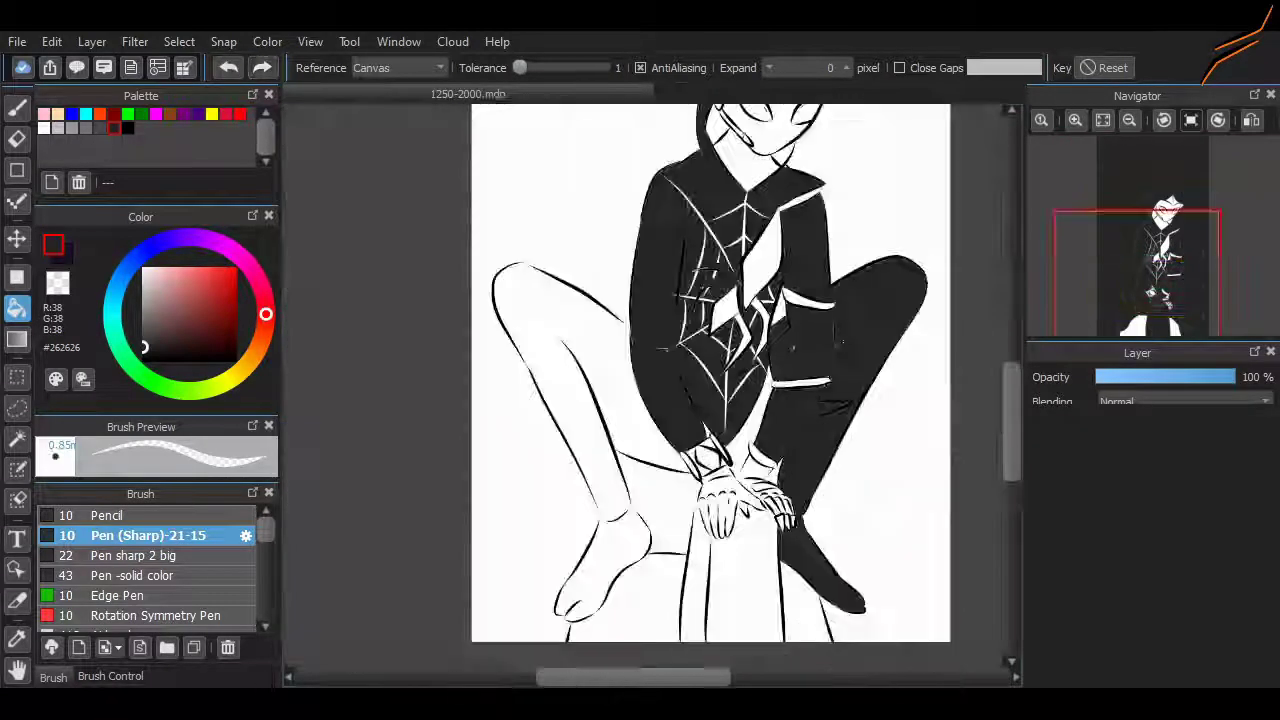
Paint the forearm cuffs and wrists dark grey (#262626) with the Pen -solid color brush at size 11.2.
scroll(753, 419, up, 3)
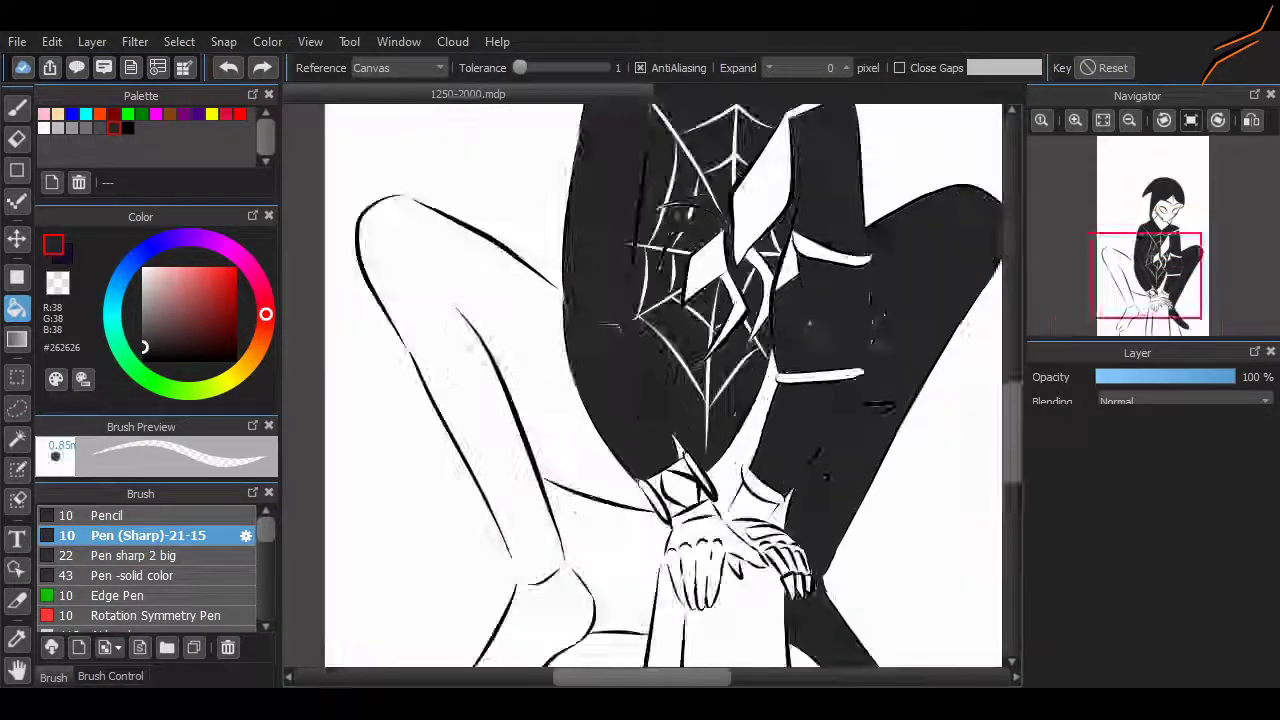
click(138, 575)
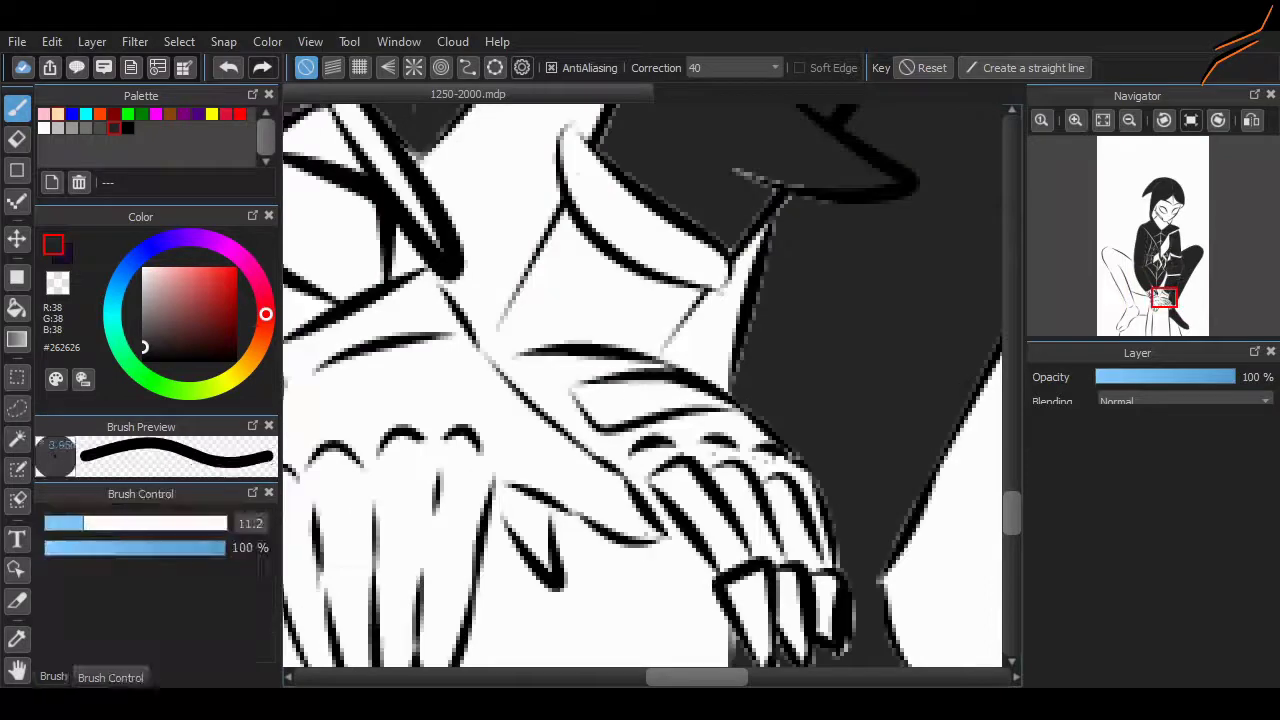
mouse_move(505, 440)
mouse_down()
mouse_move(571, 466)
mouse_move(600, 420)
mouse_up()
mouse_move(600, 135)
mouse_down()
mouse_move(613, 208)
mouse_move(584, 176)
mouse_move(621, 194)
mouse_move(741, 201)
mouse_up()
mouse_move(628, 250)
mouse_down()
mouse_move(644, 321)
mouse_move(578, 224)
mouse_move(491, 267)
mouse_move(520, 305)
mouse_up()
drag(1012, 515, 1012, 478)
mouse_move(660, 177)
mouse_down()
mouse_move(729, 249)
mouse_move(500, 537)
mouse_up()
Paint dark grey over the hand on the left and the other hand's thumb.
scroll(640, 385, down, 5)
scroll(640, 385, left, 3)
mouse_move(700, 340)
mouse_down()
mouse_move(549, 263)
mouse_move(700, 150)
mouse_move(734, 400)
mouse_move(740, 620)
mouse_up()
scroll(990, 404, down, 3)
scroll(990, 404, right, 3)
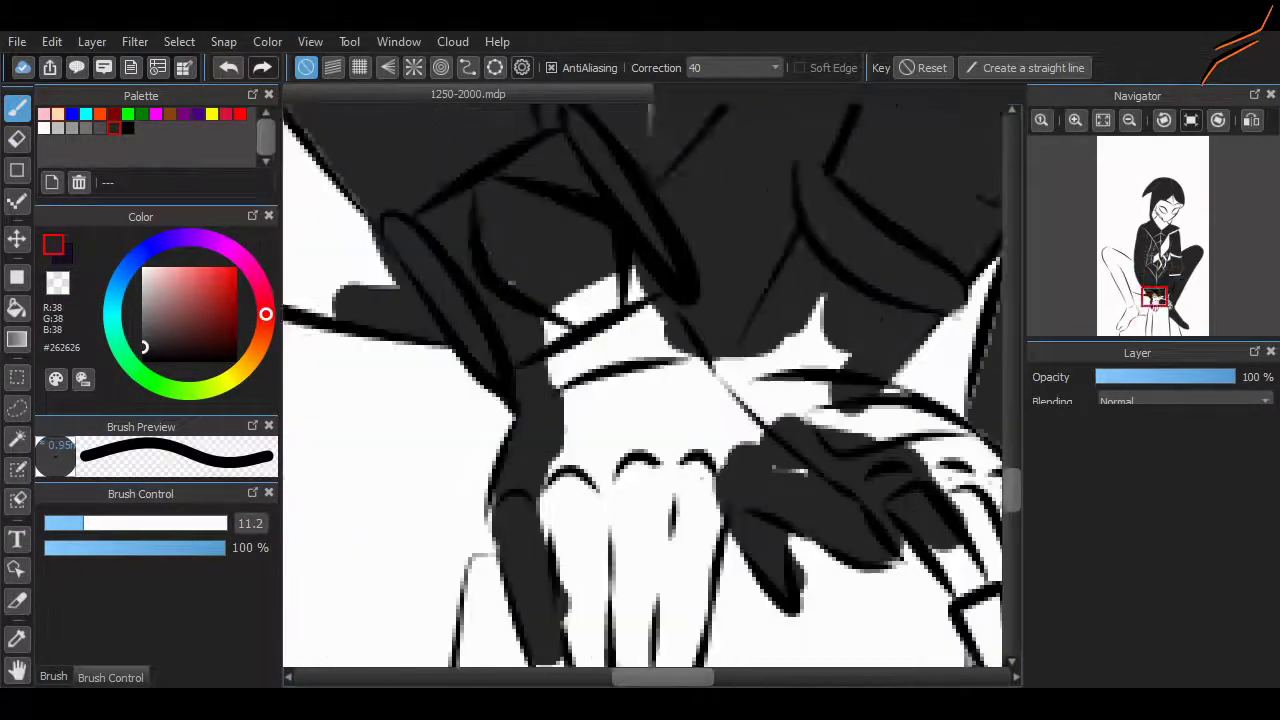
Paint dark grey across the left ankle to seal its outline gaps and fill the foot below it.
mouse_move(700, 320)
mouse_down()
mouse_move(681, 466)
mouse_move(548, 446)
mouse_move(600, 536)
mouse_move(556, 482)
mouse_move(564, 456)
mouse_move(694, 286)
mouse_up()
scroll(700, 300, down, 5)
scroll(690, 350, up, 5)
scroll(690, 350, up, 2)
mouse_move(657, 400)
mouse_down()
mouse_move(657, 303)
mouse_move(671, 337)
mouse_move(837, 349)
mouse_move(722, 326)
mouse_up()
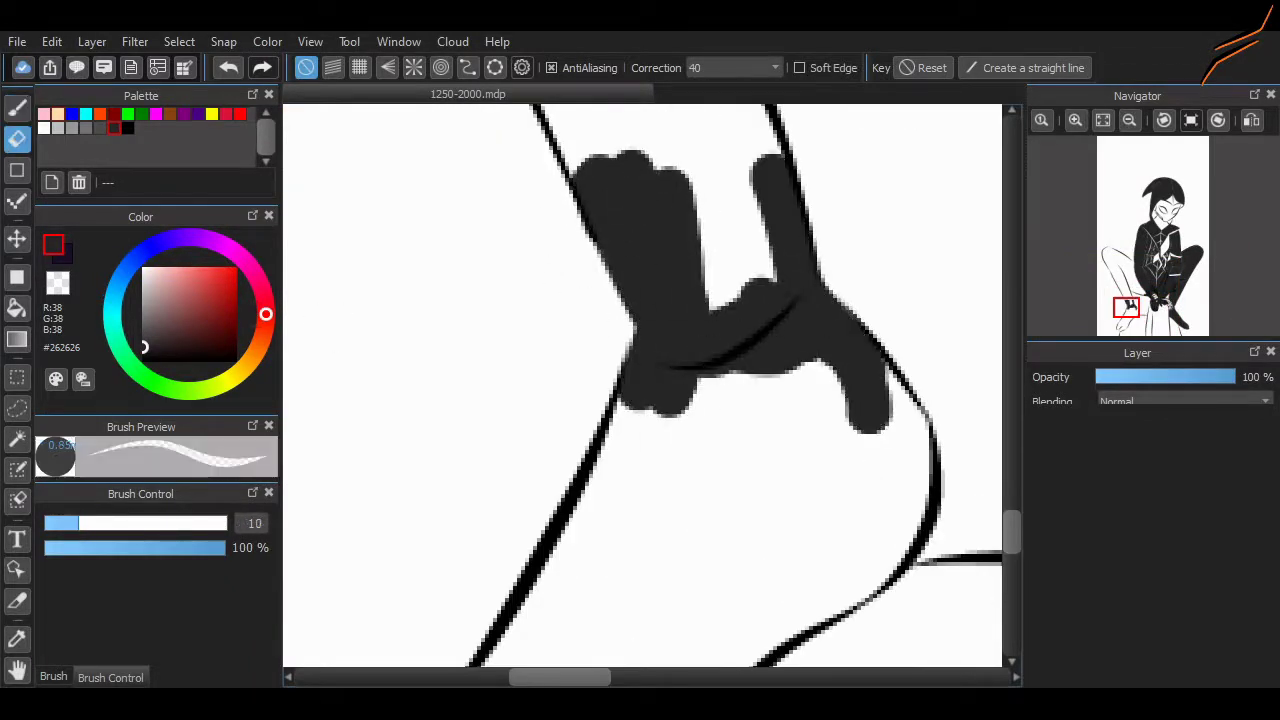
key(g)
click(566, 274)
key(ctrl+z)
scroll(650, 380, down, 3)
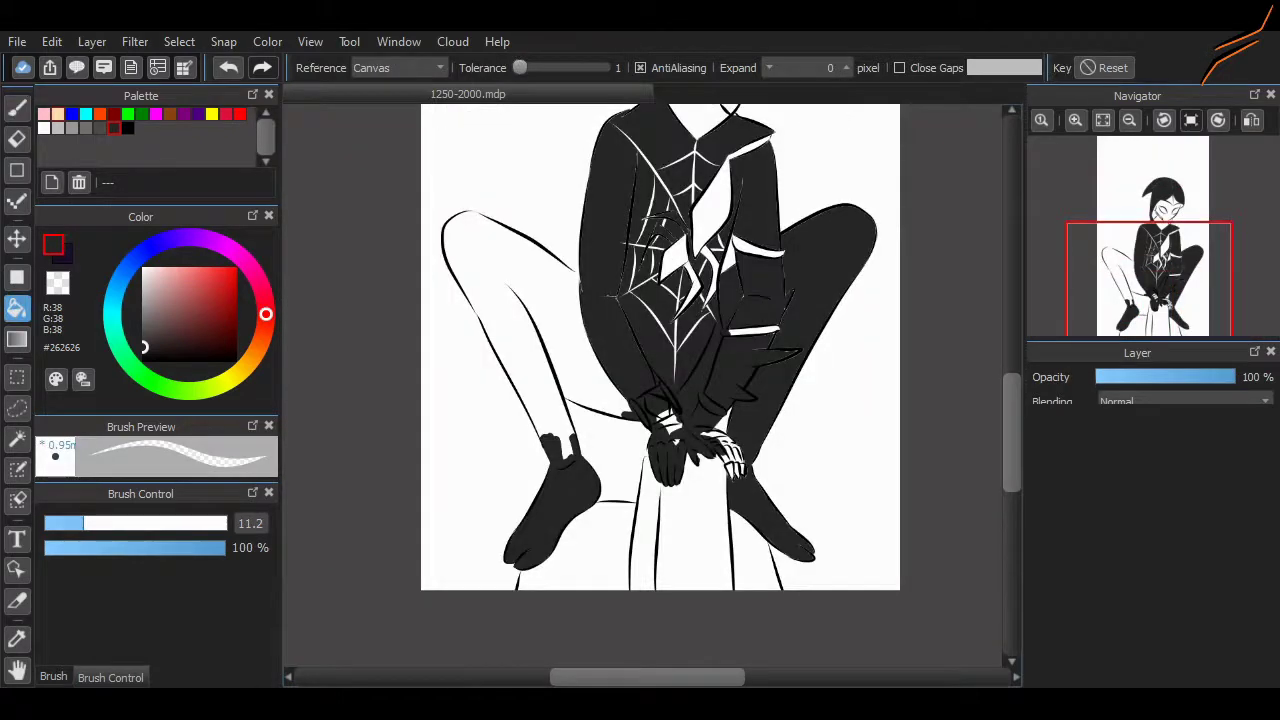
Examine the dark grey suit fill around the spider emblem, web lines and collar for unfilled gaps.
scroll(650, 200, up, 5)
scroll(447, 600, down, 5)
scroll(588, 345, up, 5)
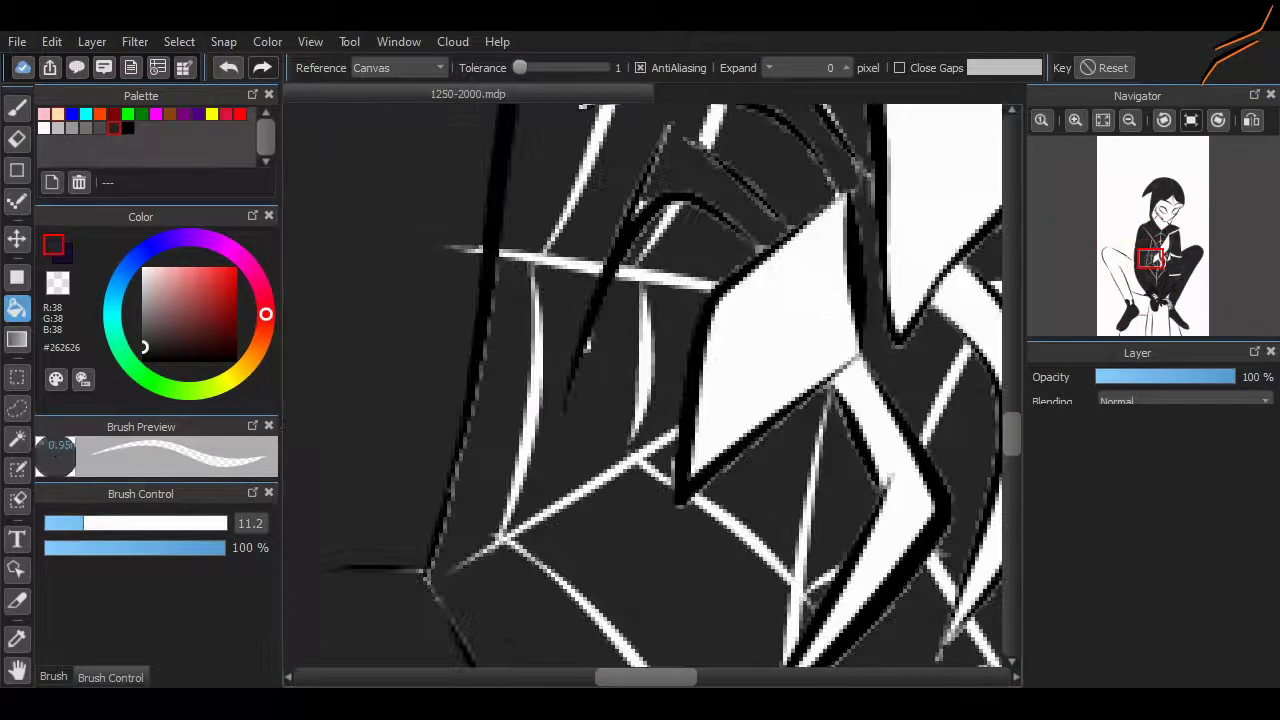
scroll(650, 380, down, 2)
scroll(650, 380, up, 2)
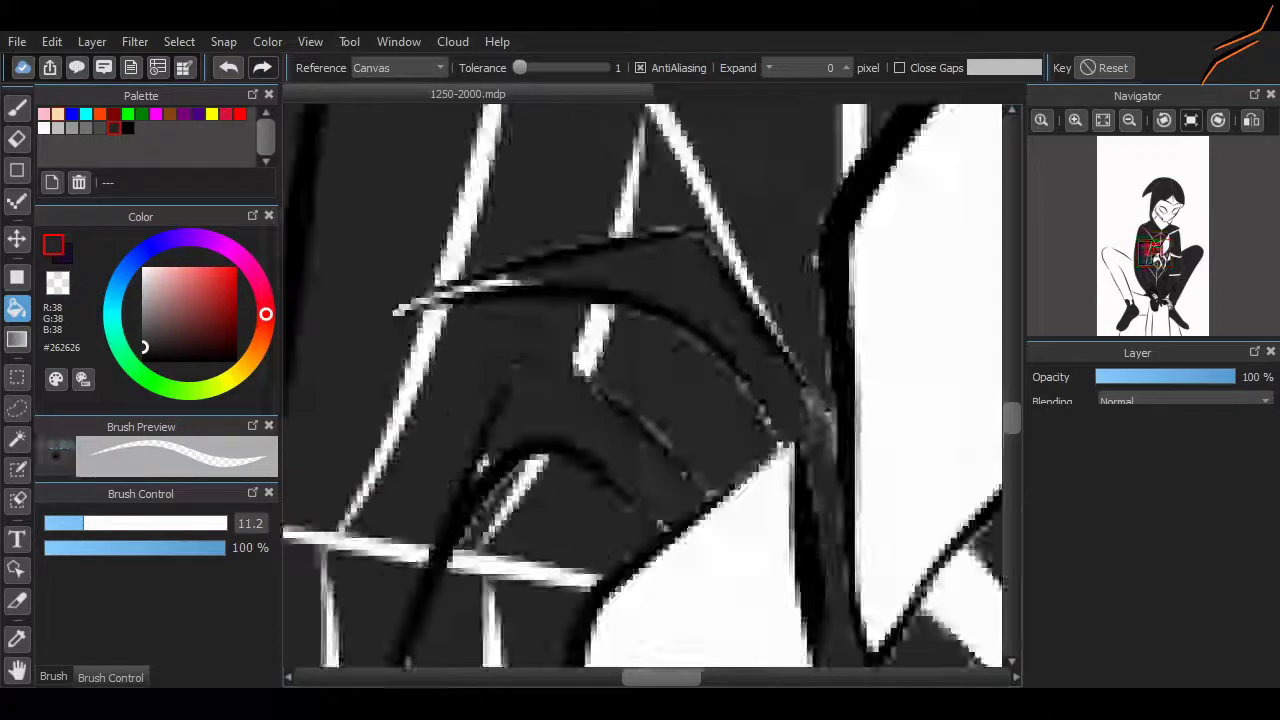
scroll(650, 380, down, 3)
scroll(650, 380, down, 2)
scroll(650, 380, up, 2)
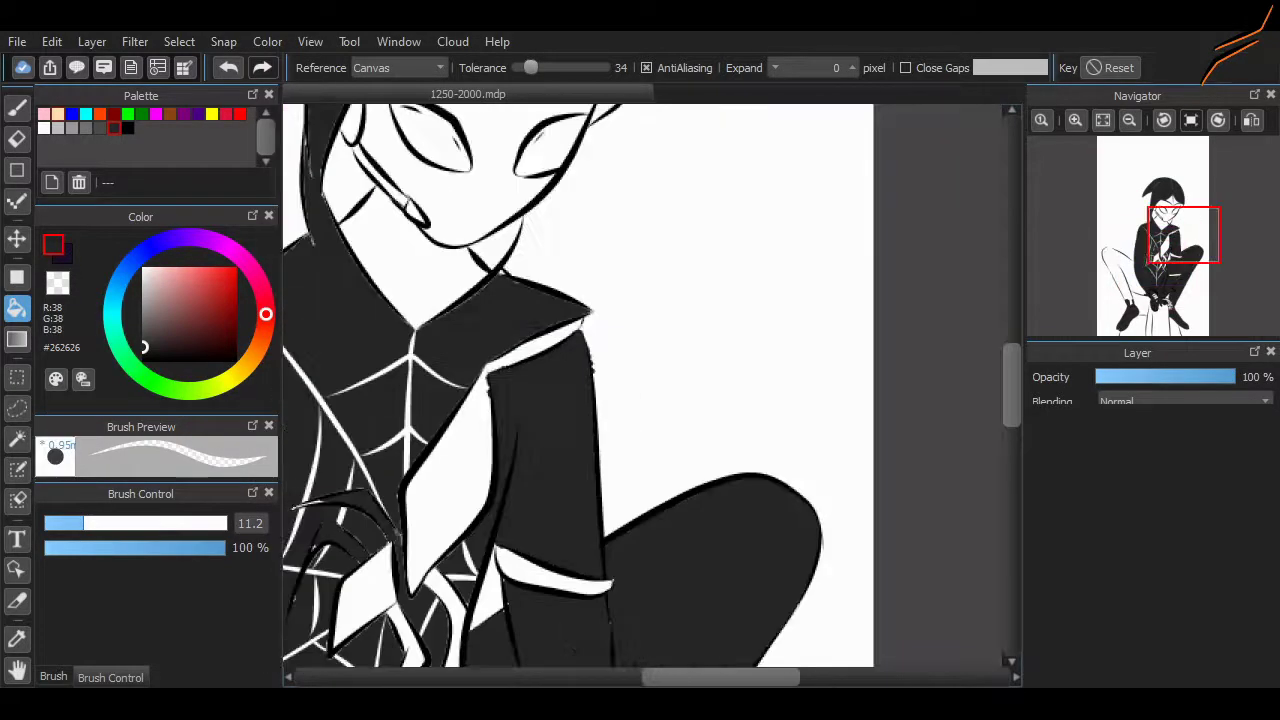
scroll(650, 380, up, 3)
scroll(650, 380, down, 4)
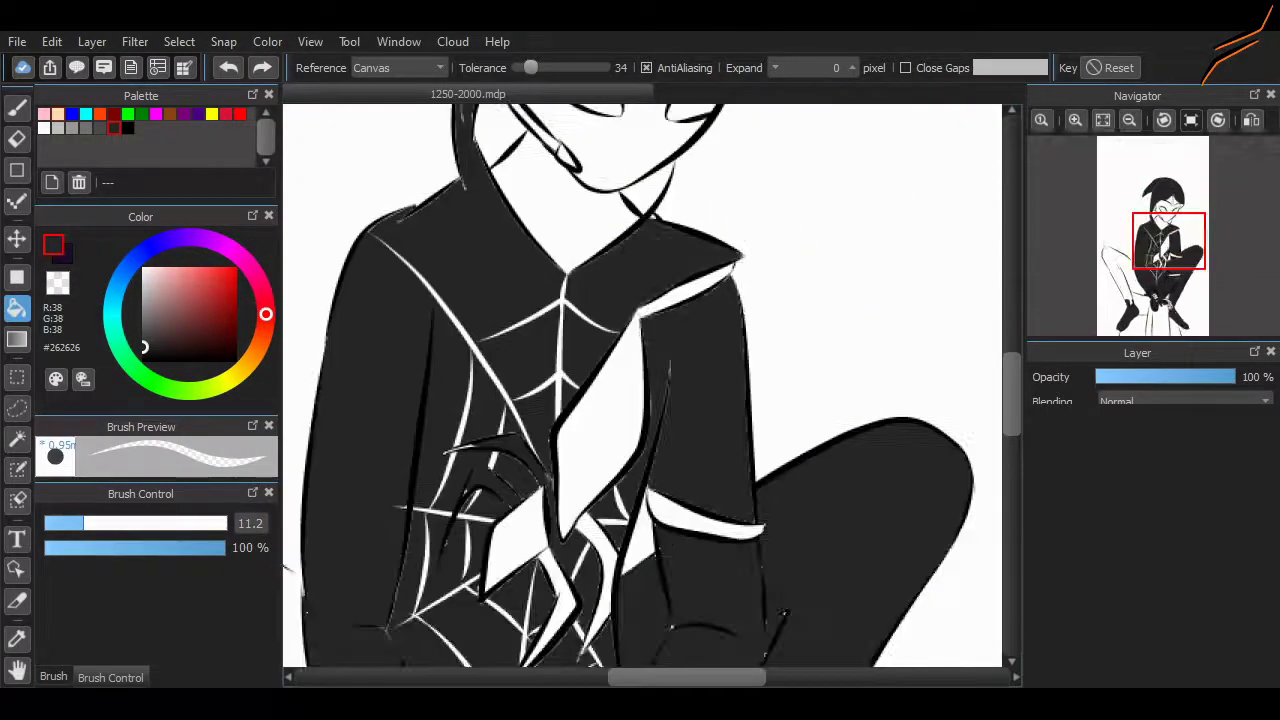
scroll(650, 380, up, 3)
scroll(650, 380, down, 3)
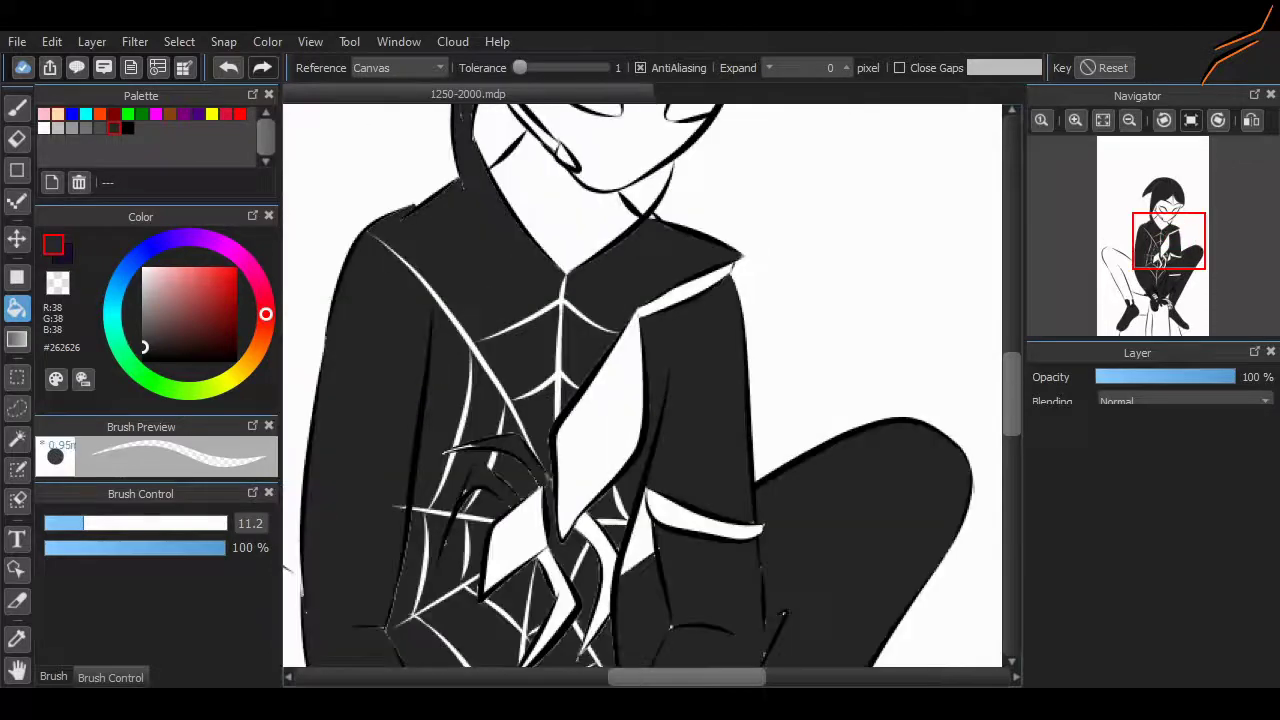
Paint dark grey along the left thigh's upper edge to close its outline, and fill the whole leg with the Bucket tool.
scroll(650, 380, up, 3)
key(b)
mouse_move(534, 300)
mouse_down()
mouse_move(460, 325)
mouse_move(437, 352)
mouse_move(712, 386)
mouse_move(834, 507)
mouse_move(680, 402)
mouse_move(580, 306)
mouse_up()
scroll(834, 506, down, 1)
scroll(580, 306, down, 6)
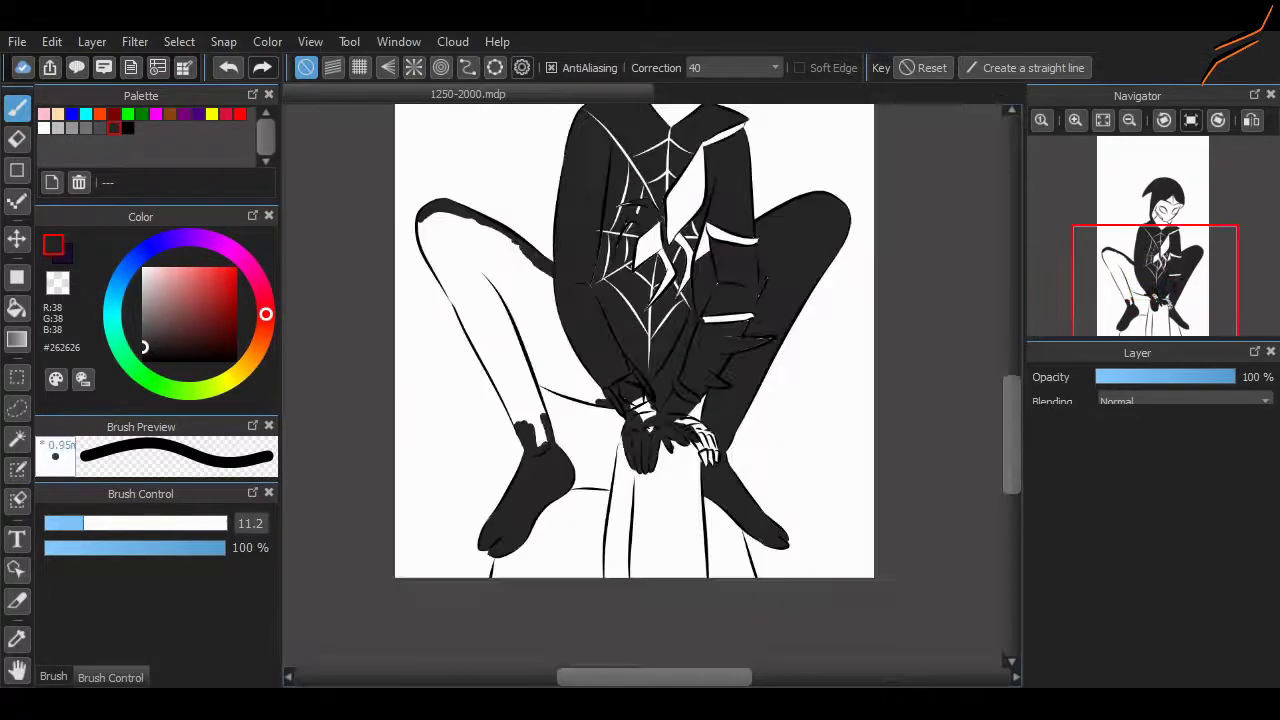
key(g)
click(490, 320)
scroll(650, 385, up, 5)
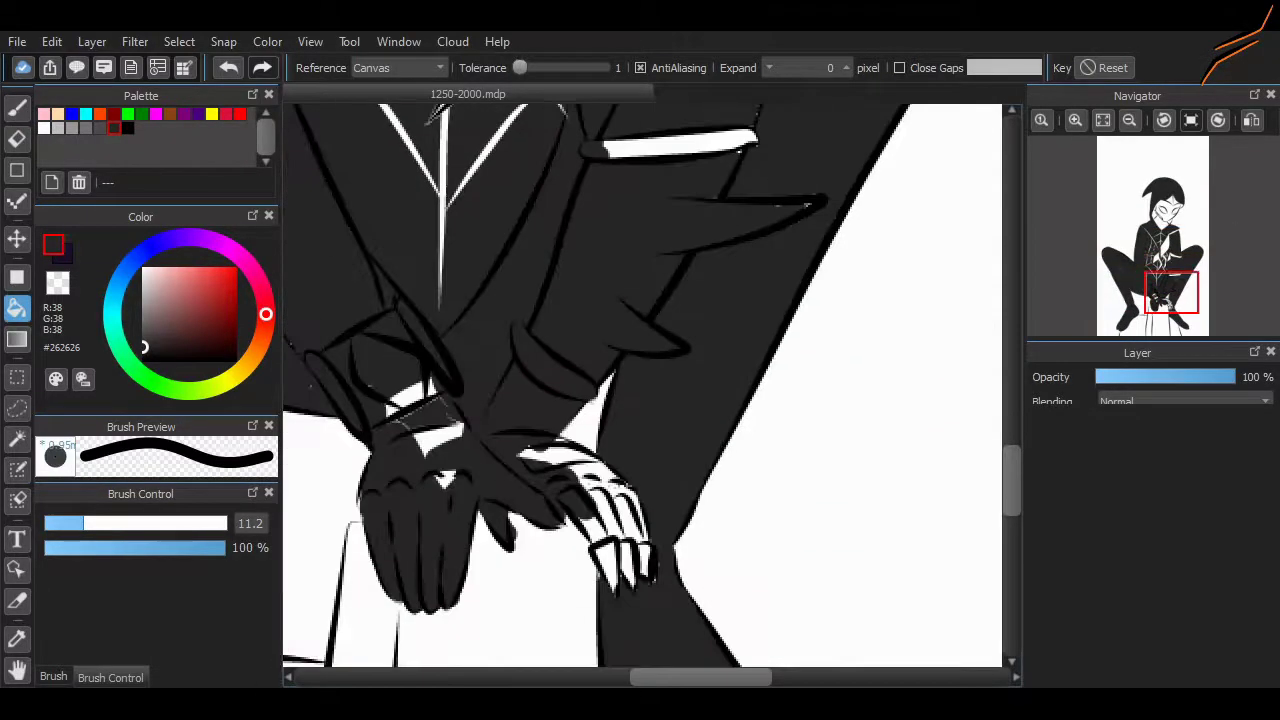
Fill the white body and legs of the spider emblem on the torso with dark grey.
scroll(650, 385, up, 2)
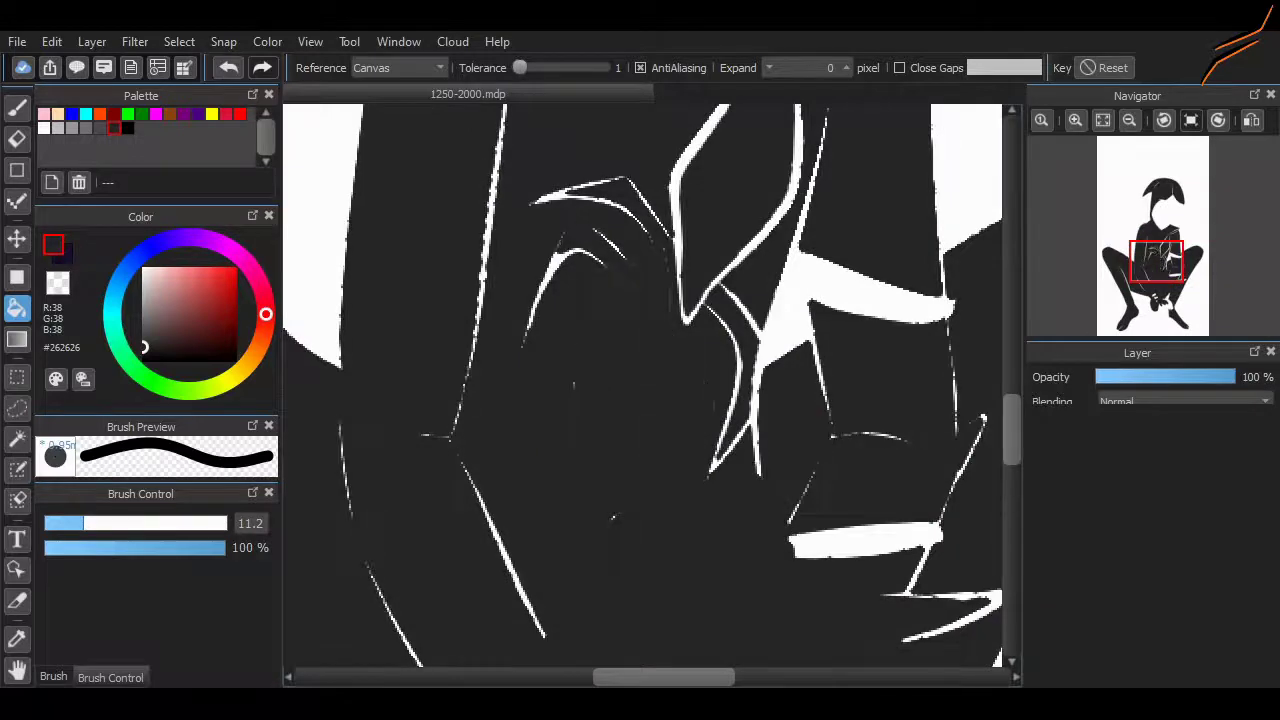
scroll(650, 385, down, 4)
scroll(650, 385, up, 3)
scroll(649, 500, up, 3)
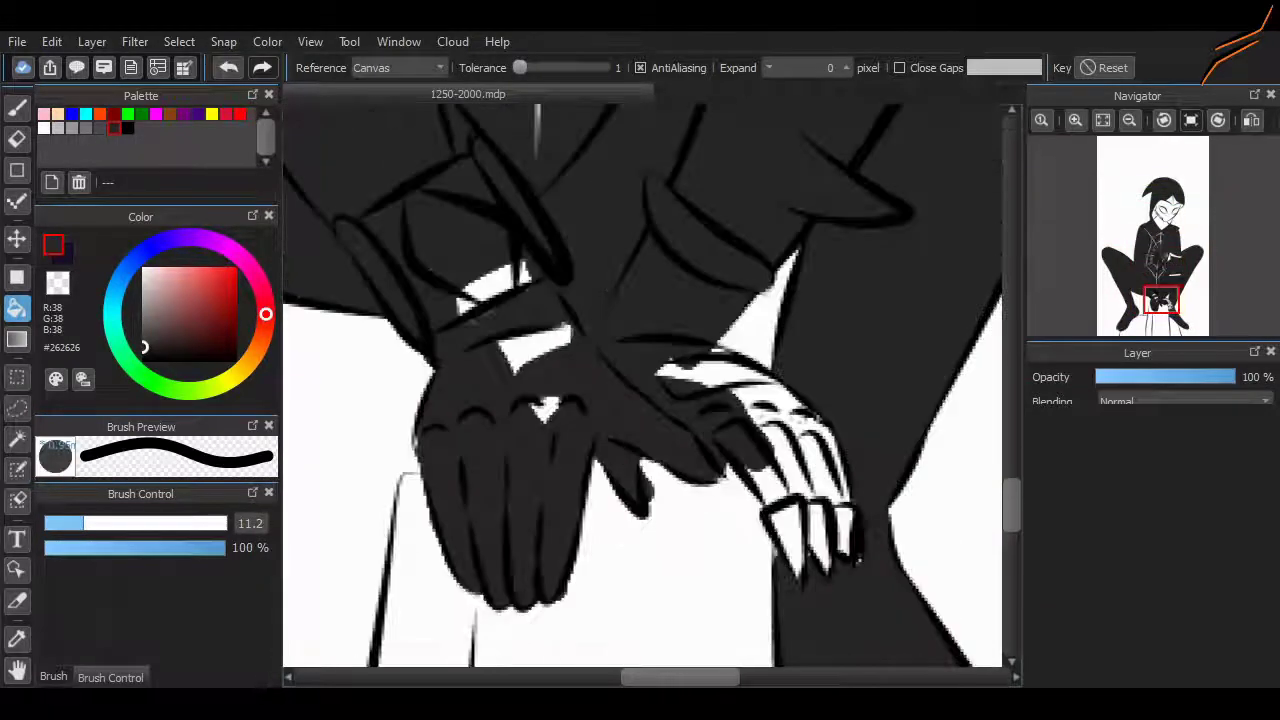
Paint the remaining white areas of the fingers, knuckles and wrist cuff dark grey.
key(e)
key(b)
drag(765, 470, 789, 543)
mouse_move(820, 460)
mouse_down()
mouse_move(706, 357)
mouse_move(794, 406)
mouse_move(830, 460)
mouse_up()
mouse_move(470, 300)
mouse_down()
mouse_move(521, 281)
mouse_move(517, 374)
mouse_up()
scroll(316, 252, down, 2)
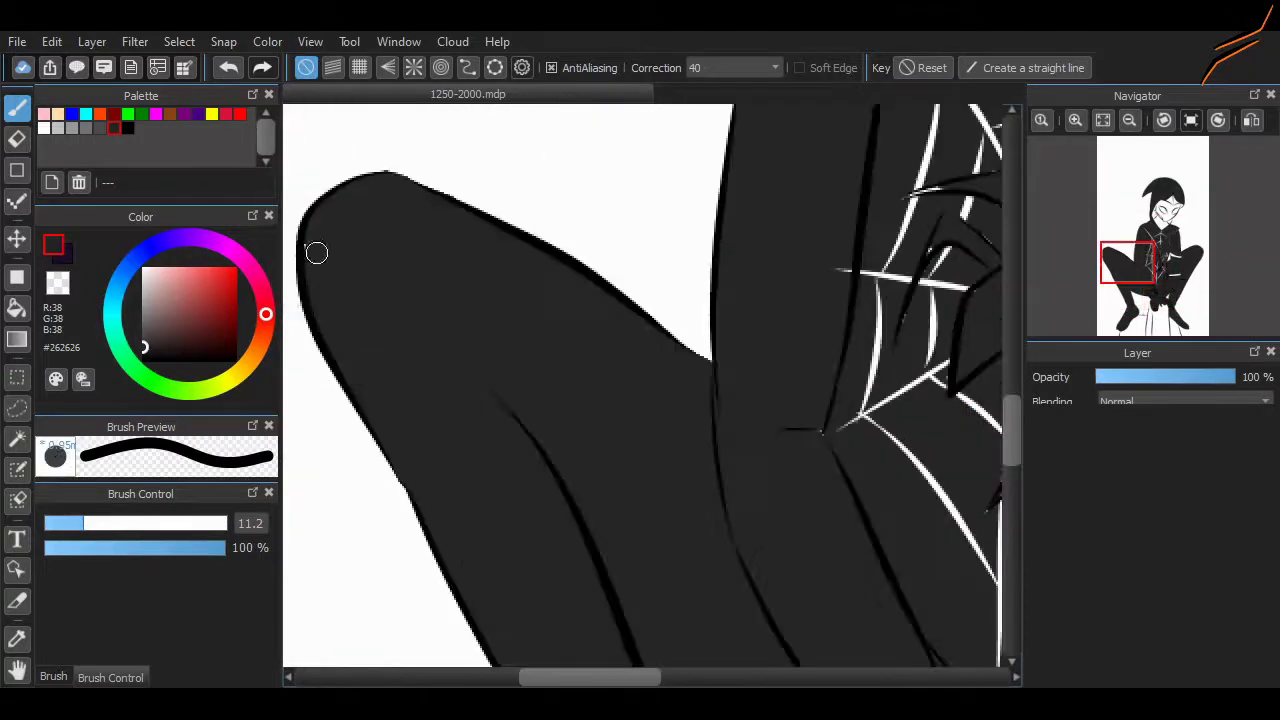
Examine the dark grey fill on the legs, forearms and torso web for unfilled gaps.
scroll(316, 243, down, 2)
scroll(806, 321, up, 2)
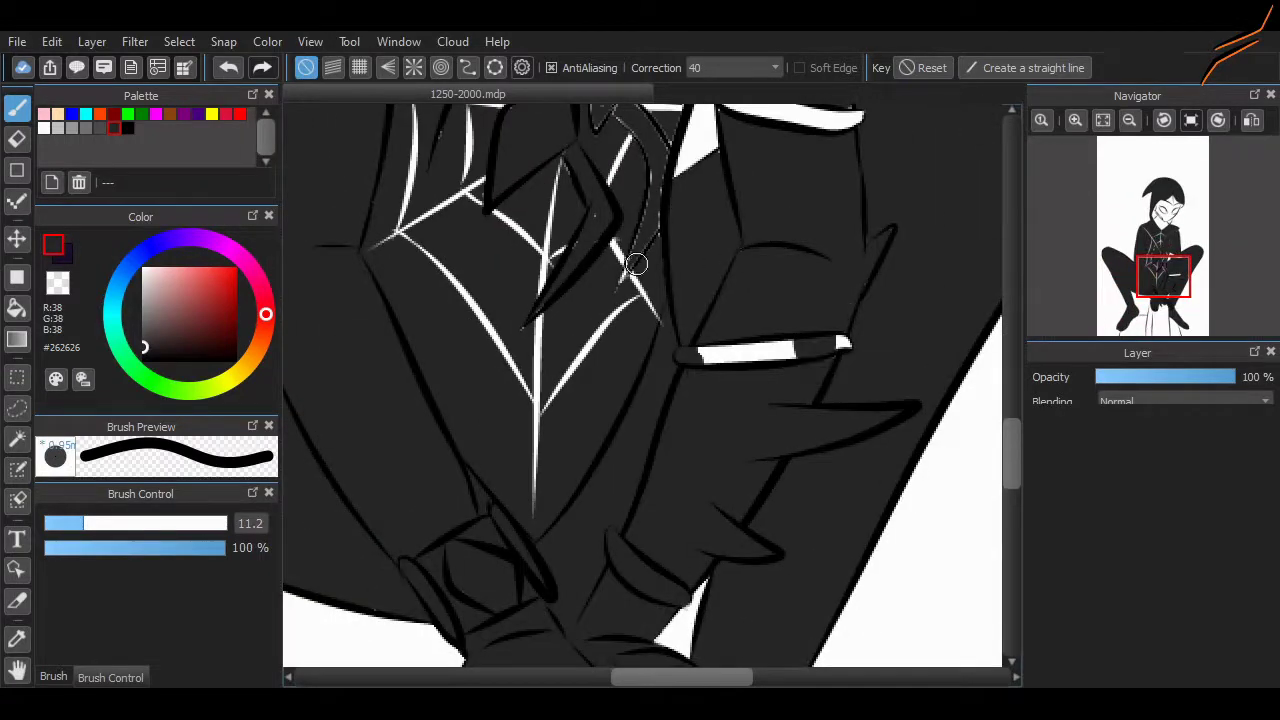
scroll(520, 210, up, 3)
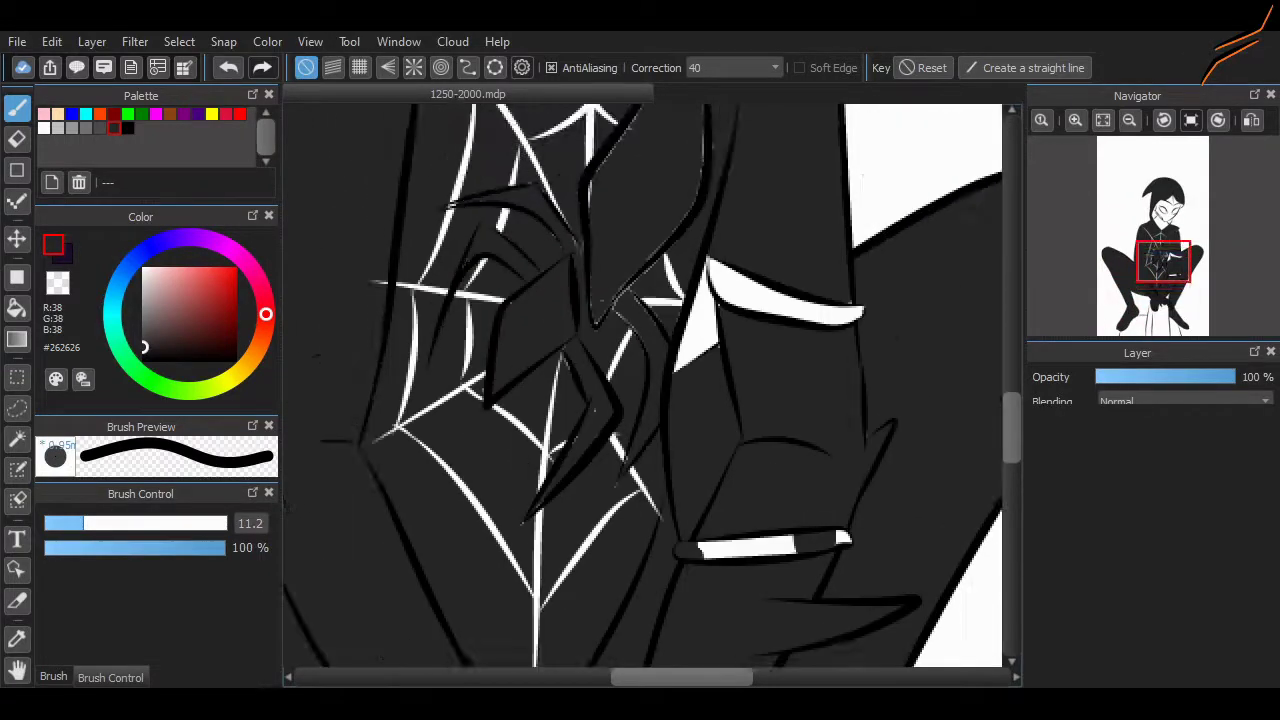
scroll(806, 117, up, 2)
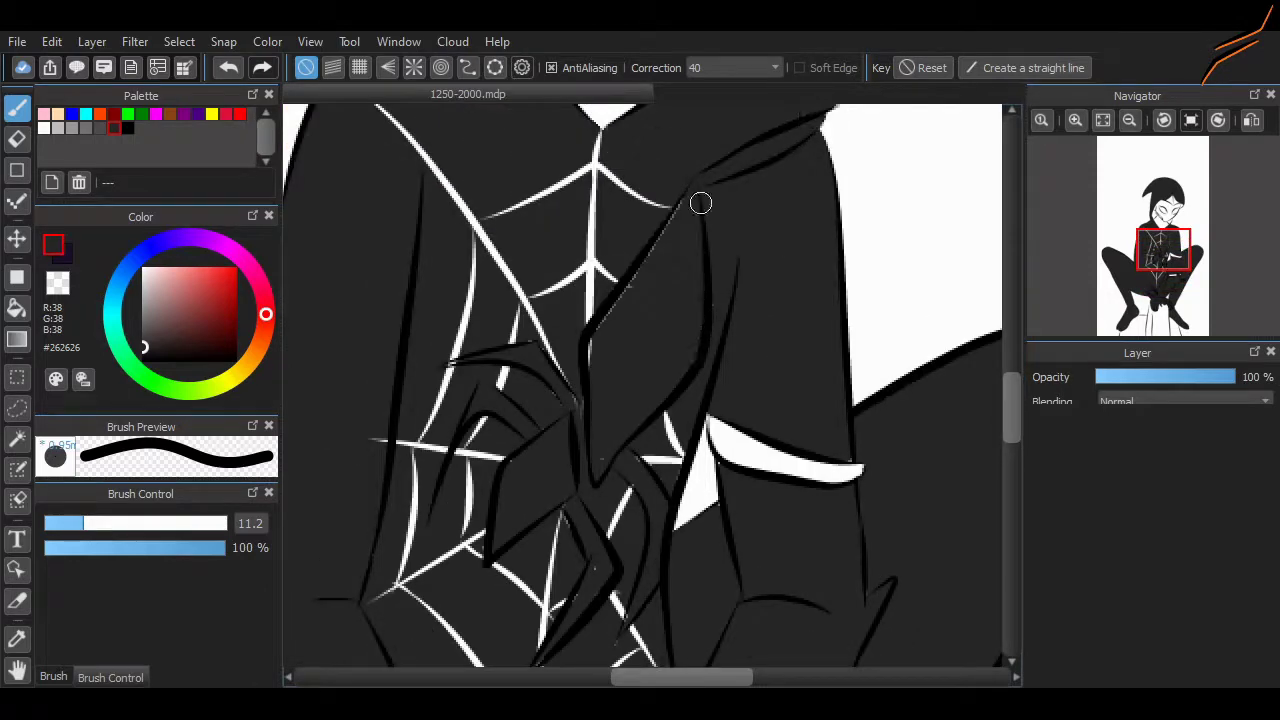
scroll(566, 457, up, 1)
key(e)
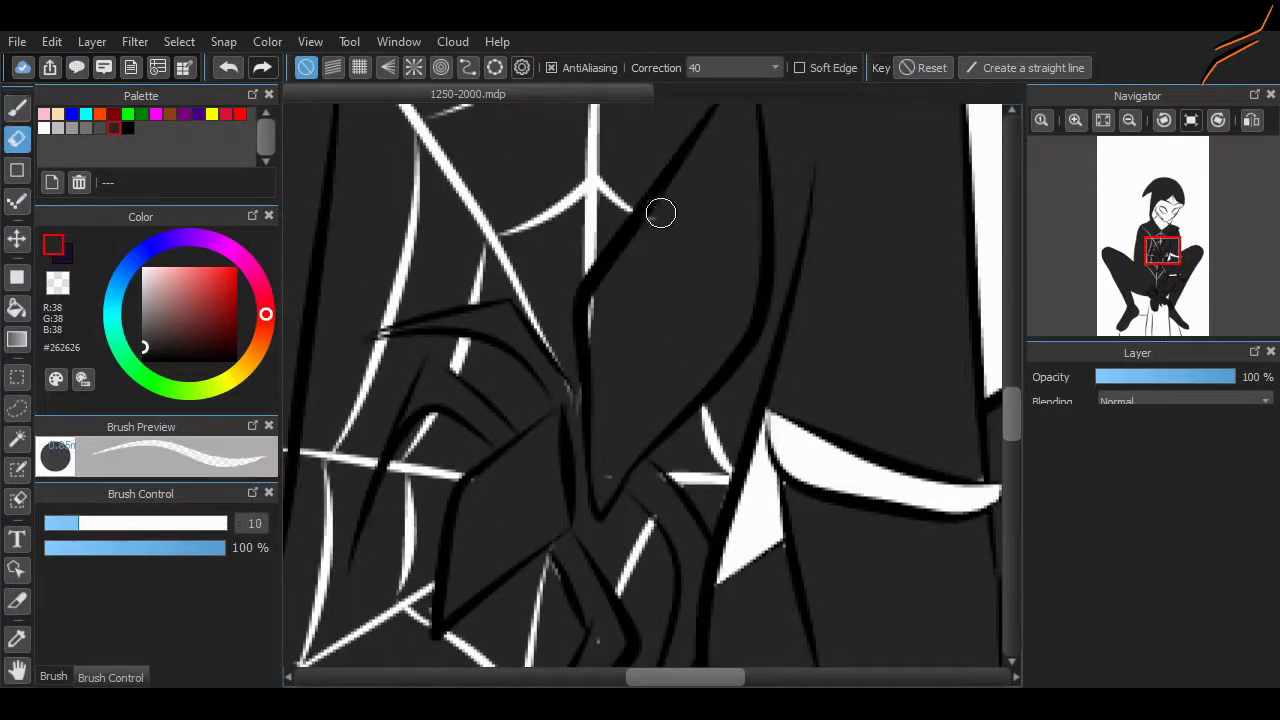
scroll(600, 624, up, 6)
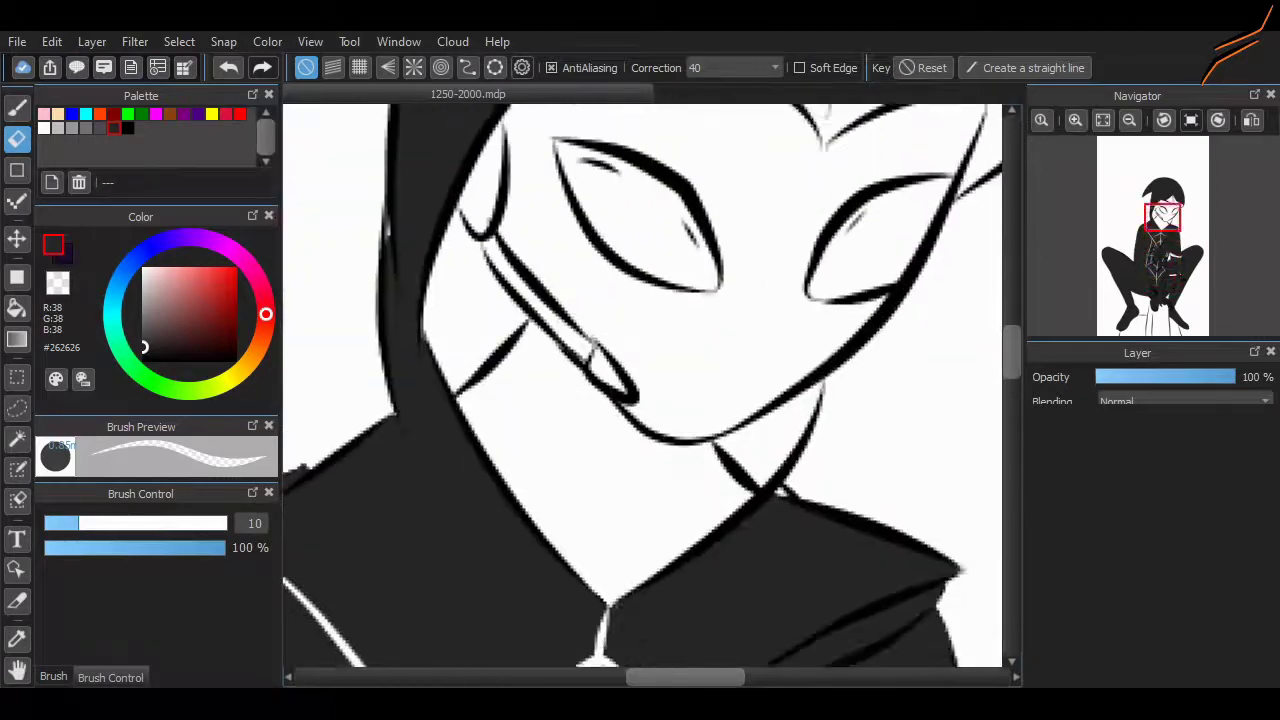
Fill the masked face and neck with dark grey #262626 and paint over the white cheek strap.
key(b)
scroll(694, 603, right, 2)
scroll(694, 603, up, 1)
mouse_move(694, 603)
mouse_down()
mouse_move(634, 451)
mouse_move(846, 223)
mouse_move(926, 205)
mouse_up()
key(g)
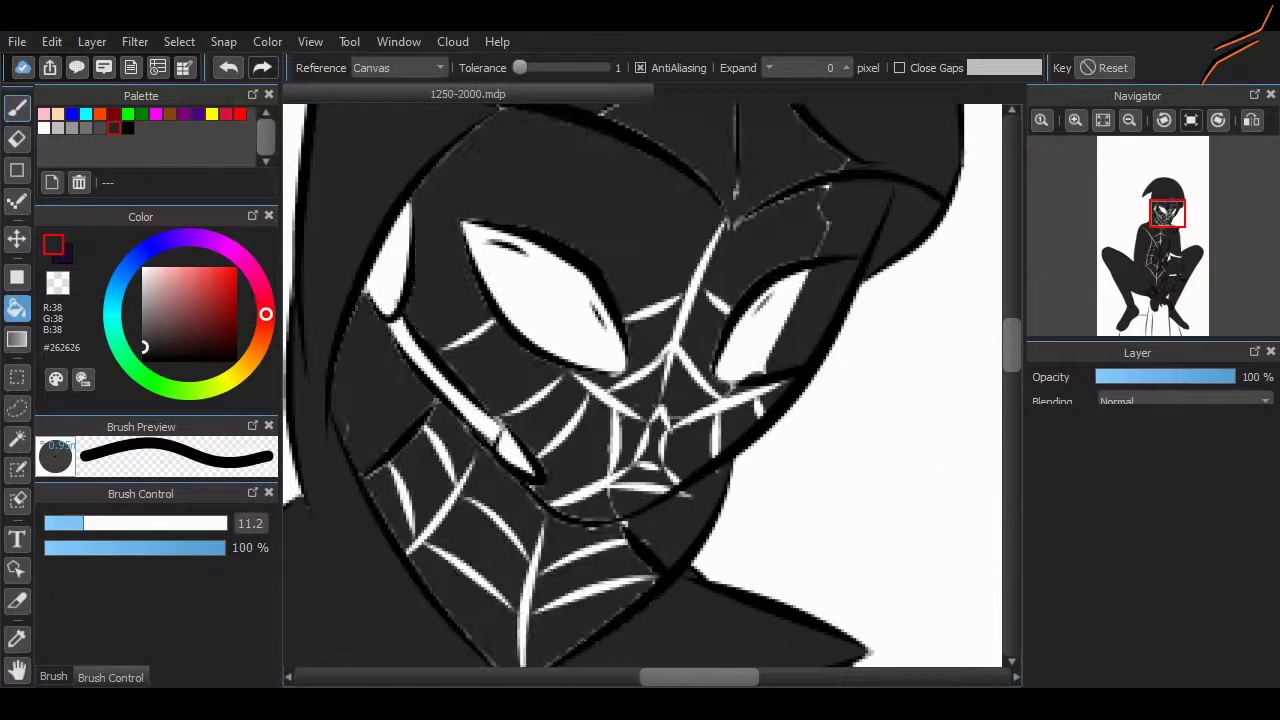
key(ctrl+minus)
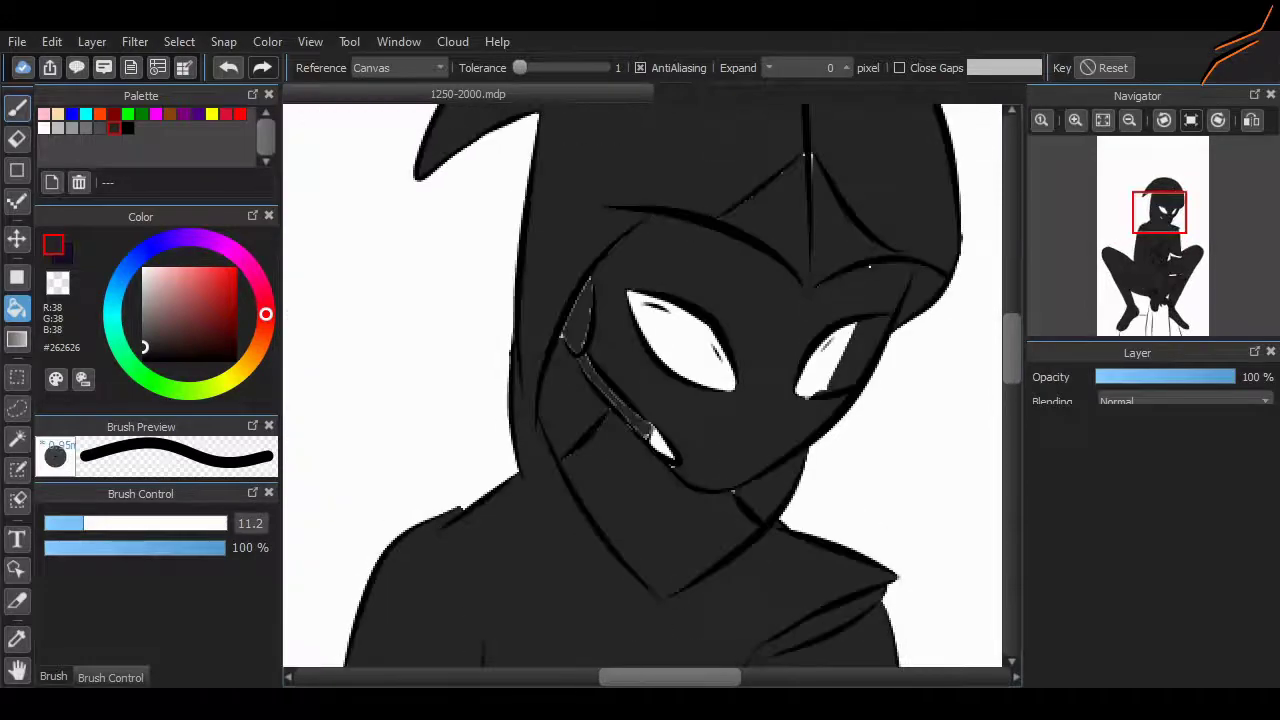
key(b)
mouse_move(590, 435)
mouse_down()
mouse_move(503, 343)
mouse_move(558, 254)
mouse_up()
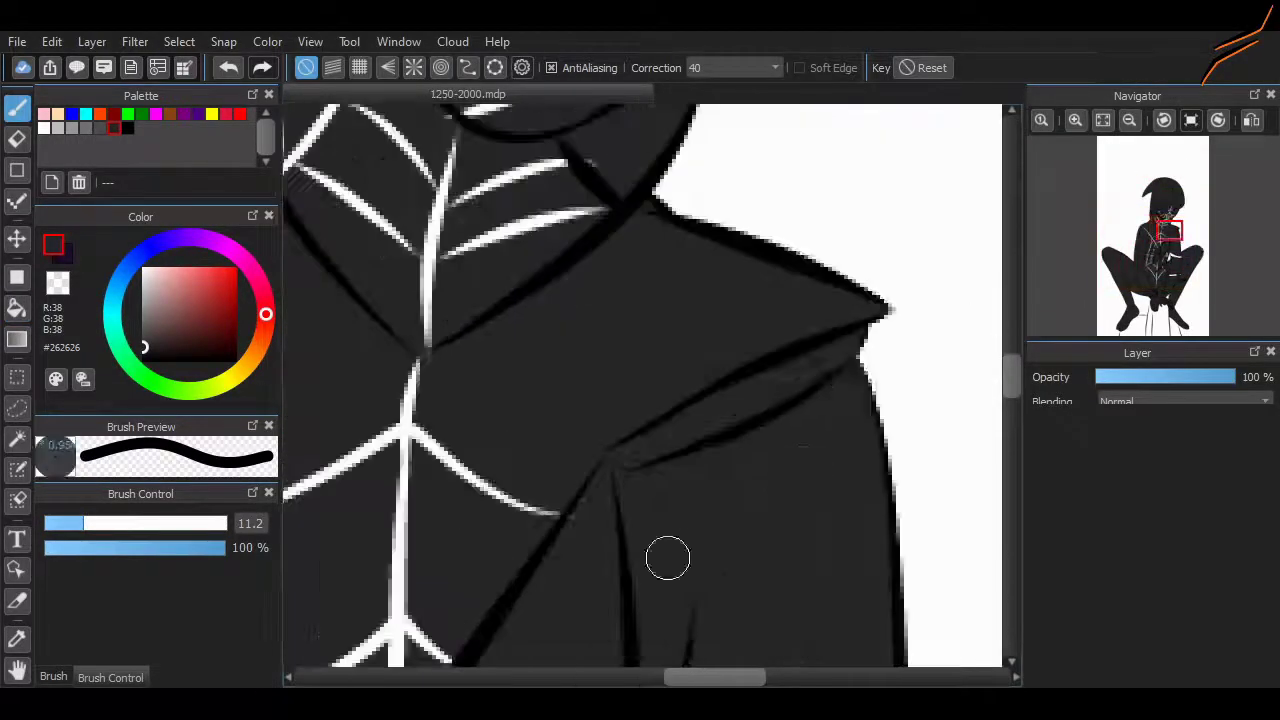
Paint the narrow band beneath the pointed shoulder flap white.
key(e)
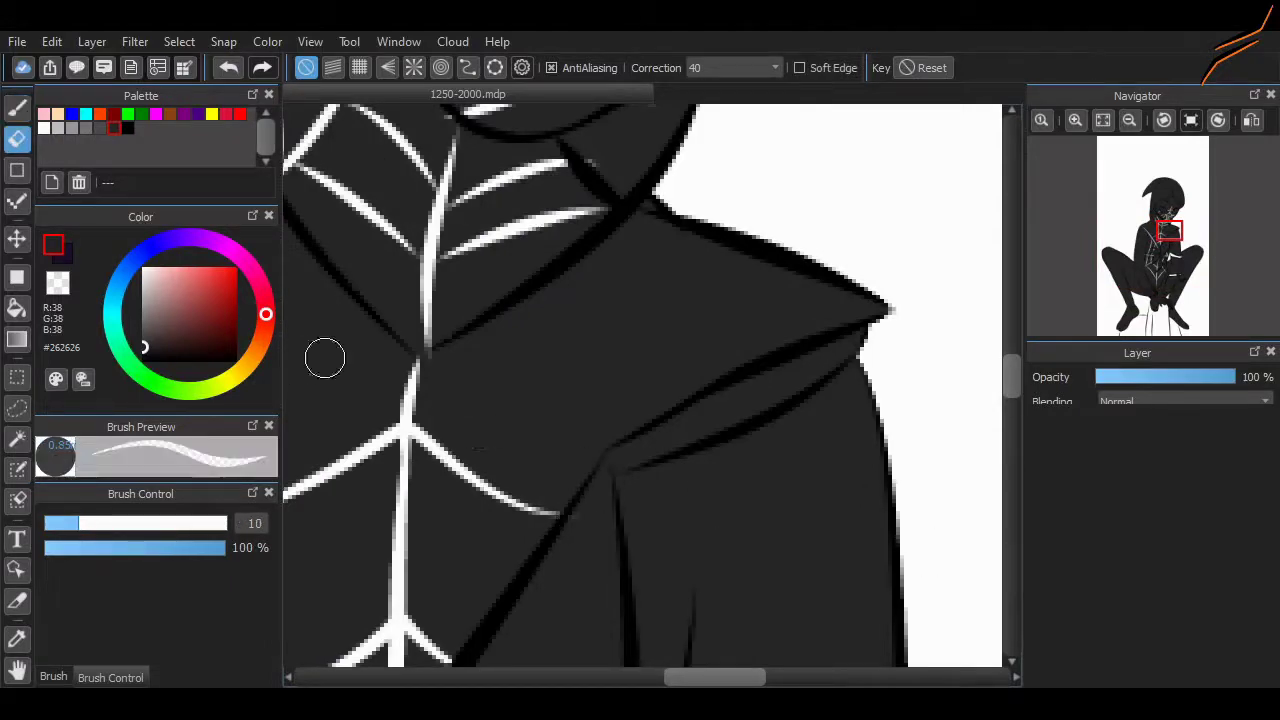
key(b)
drag(613, 460, 826, 352)
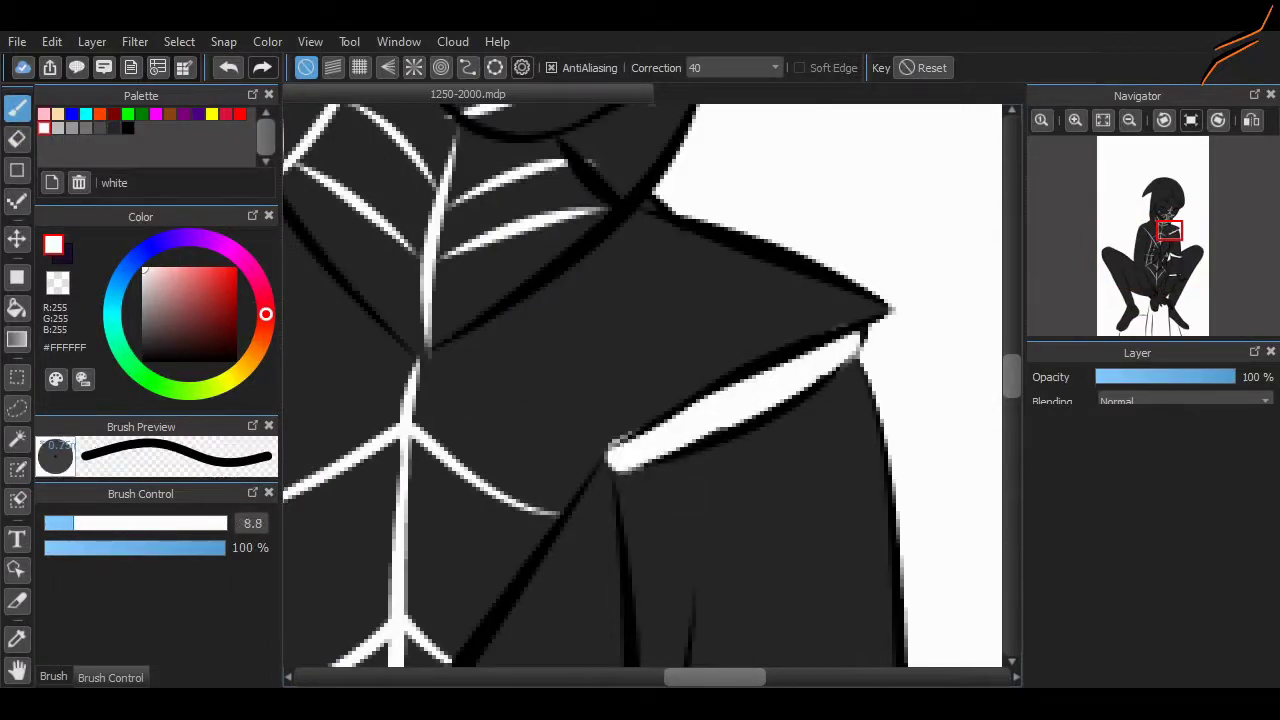
scroll(440, 318, down, 3)
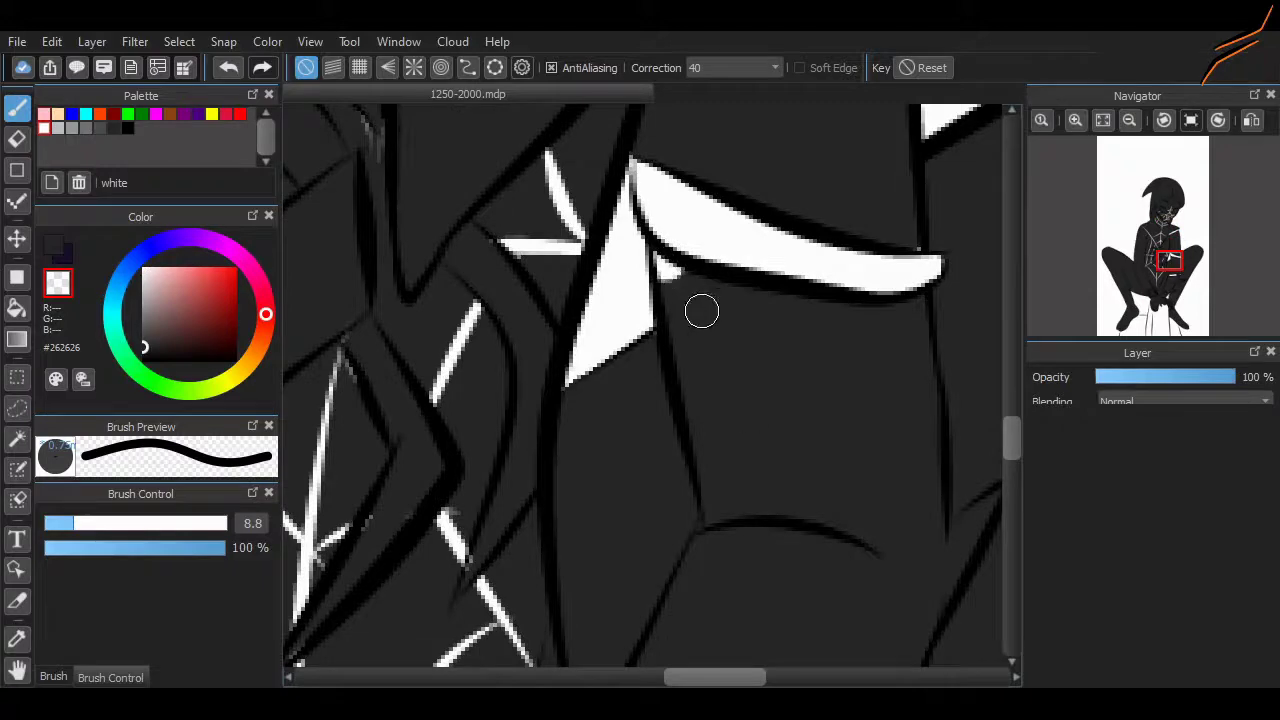
drag(668, 258, 690, 335)
key(ctrl+z)
Complete the white forearm band below the elbow and make the curved wrist band white.
key(e)
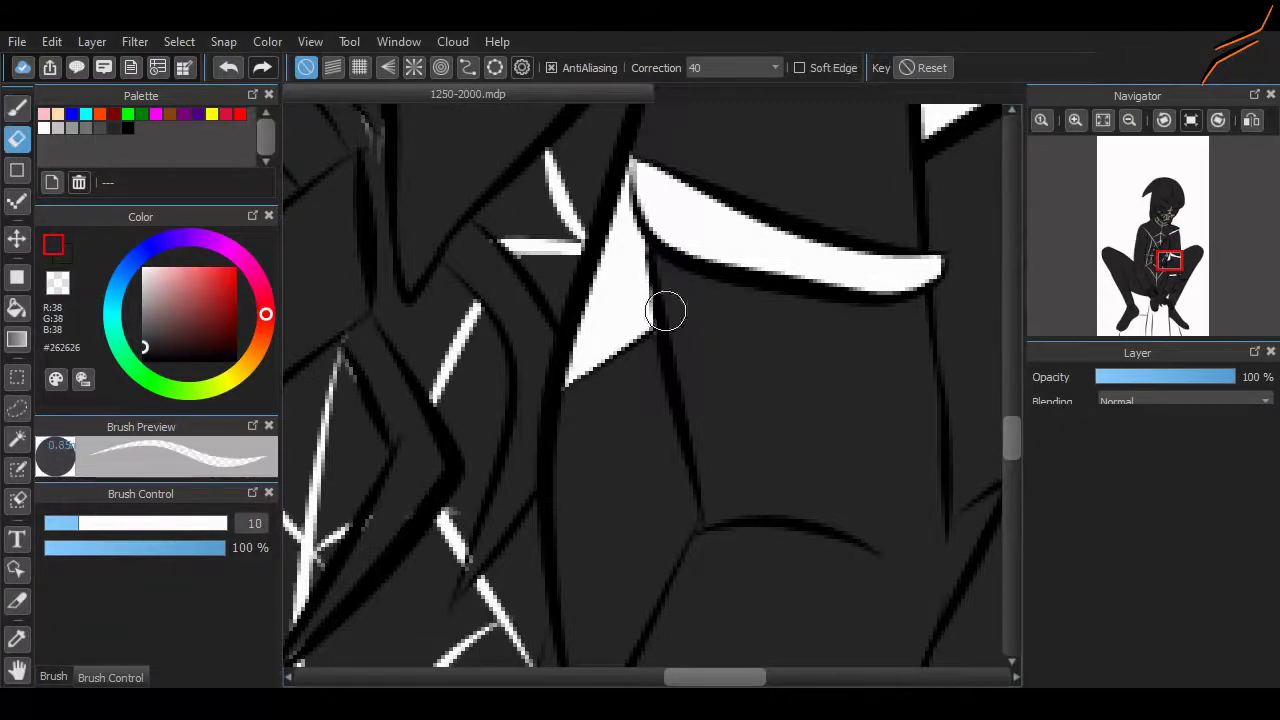
scroll(663, 306, down, 5)
drag(589, 322, 861, 291)
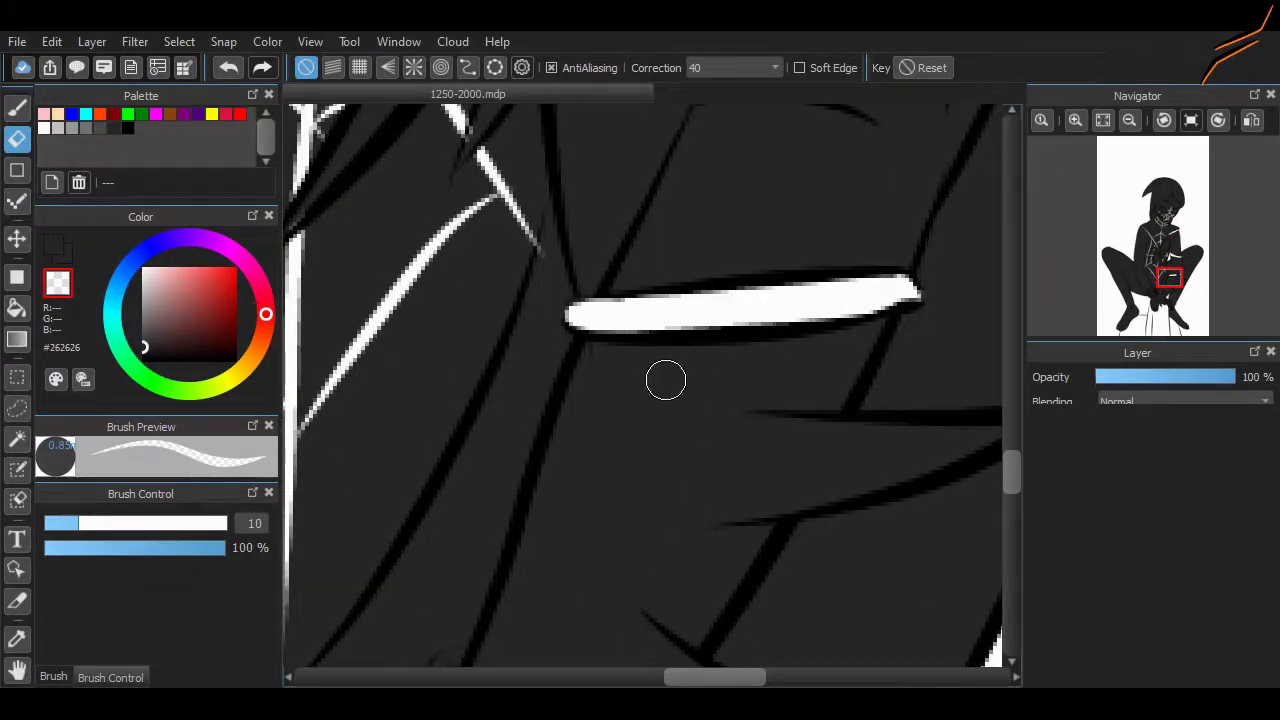
scroll(665, 380, down, 3)
mouse_move(540, 250)
mouse_down()
mouse_move(562, 283)
mouse_move(533, 276)
mouse_move(542, 315)
mouse_move(609, 398)
mouse_move(764, 452)
mouse_move(688, 440)
mouse_move(760, 470)
mouse_up()
Draw thin white web lines across the mask's forehead, above both eyes, with Pen (Sharp)-21-15.
scroll(569, 391, down, 5)
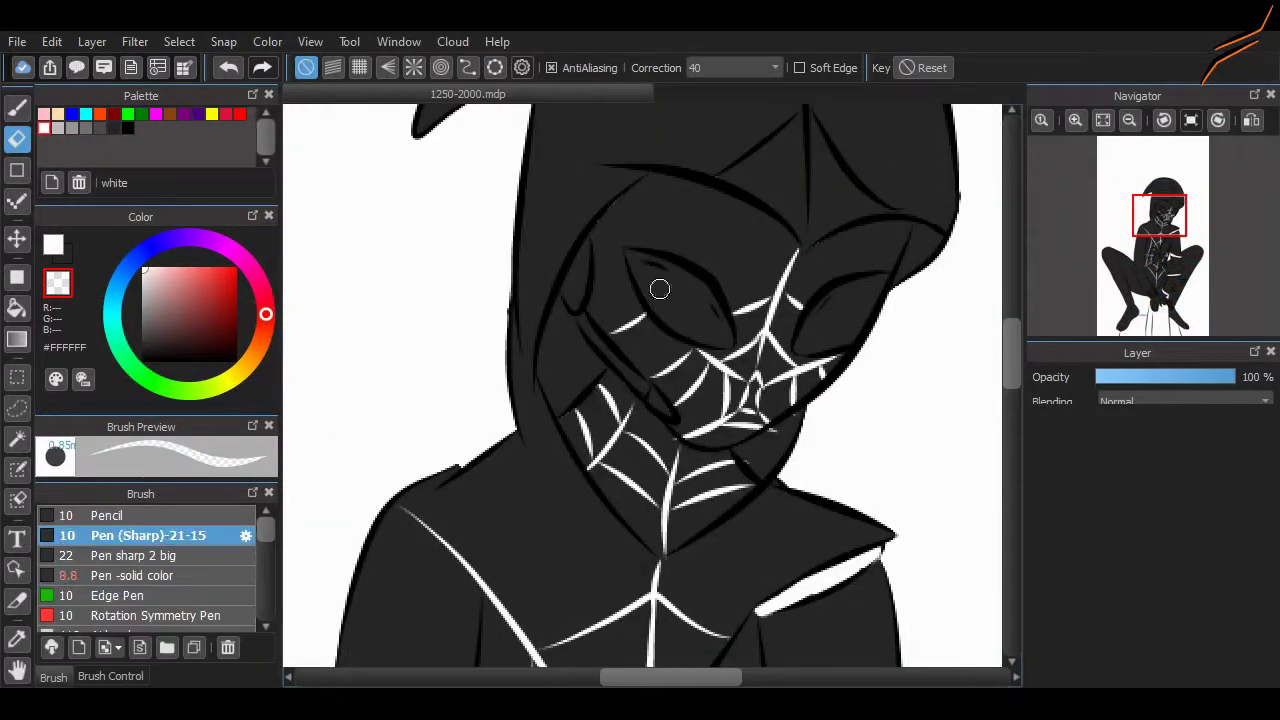
key(b)
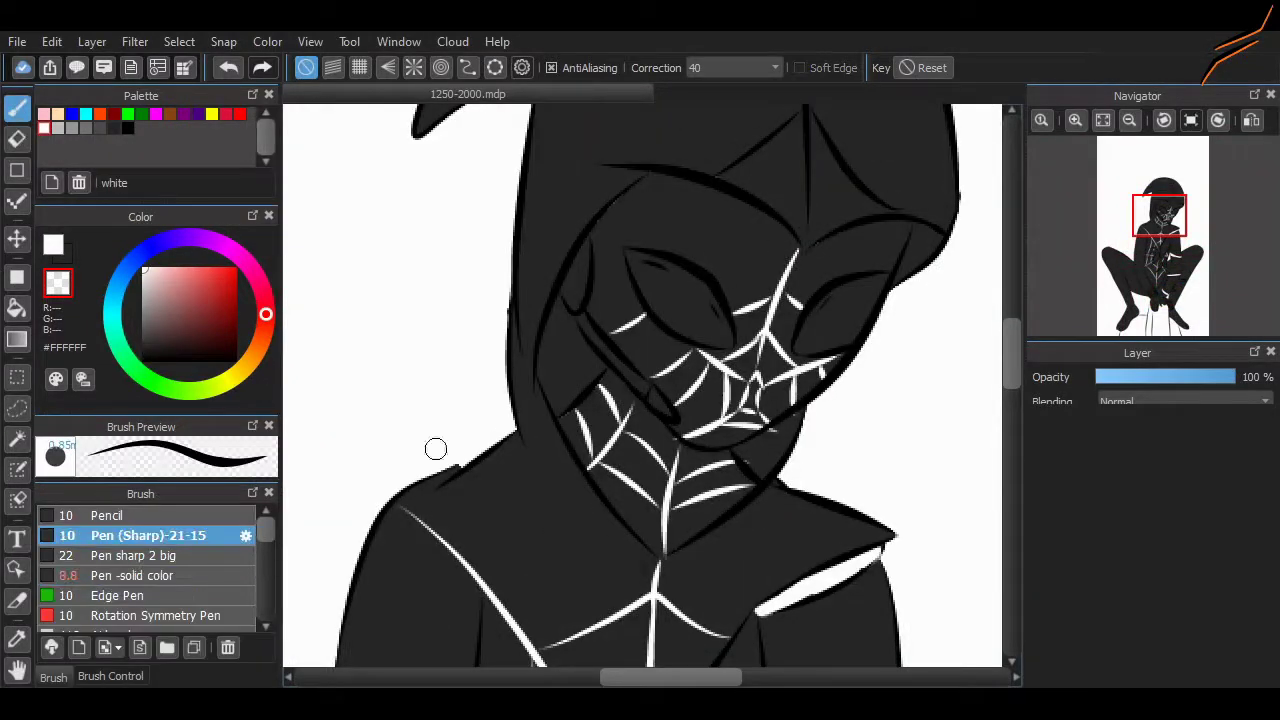
alt+click(691, 281)
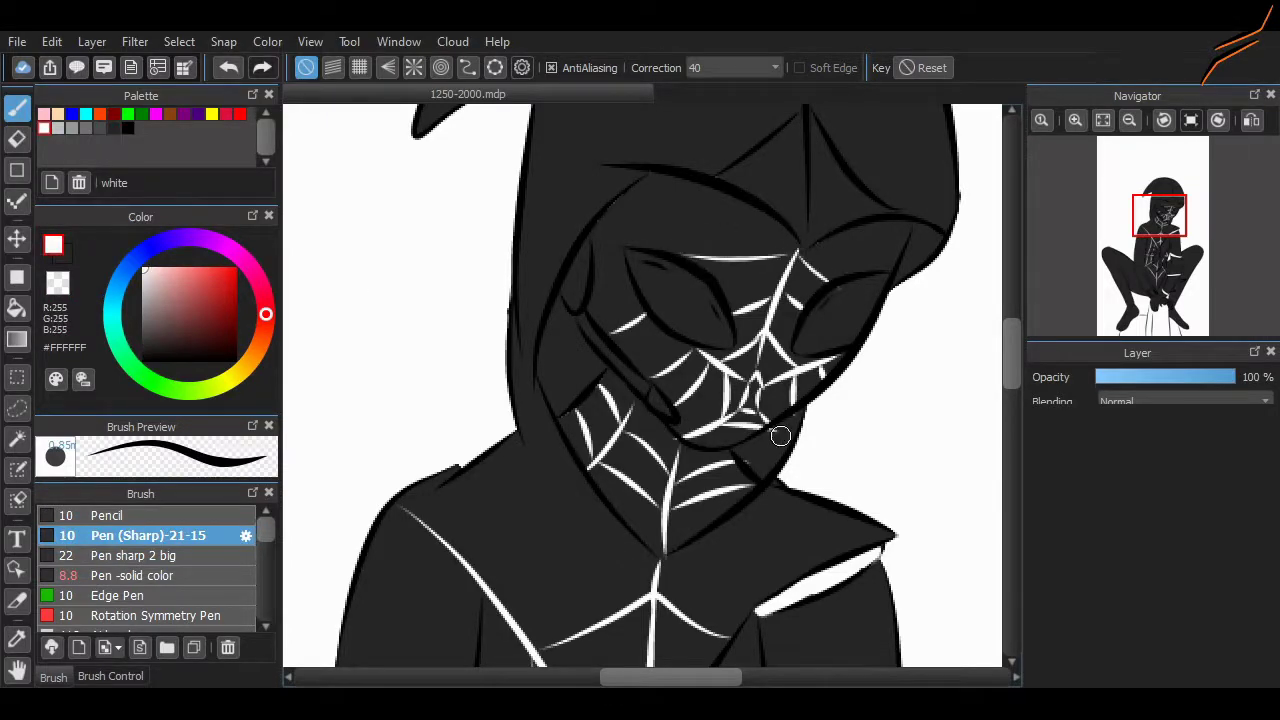
scroll(780, 436, down, 3)
scroll(640, 385, up, 3)
scroll(640, 385, down, 3)
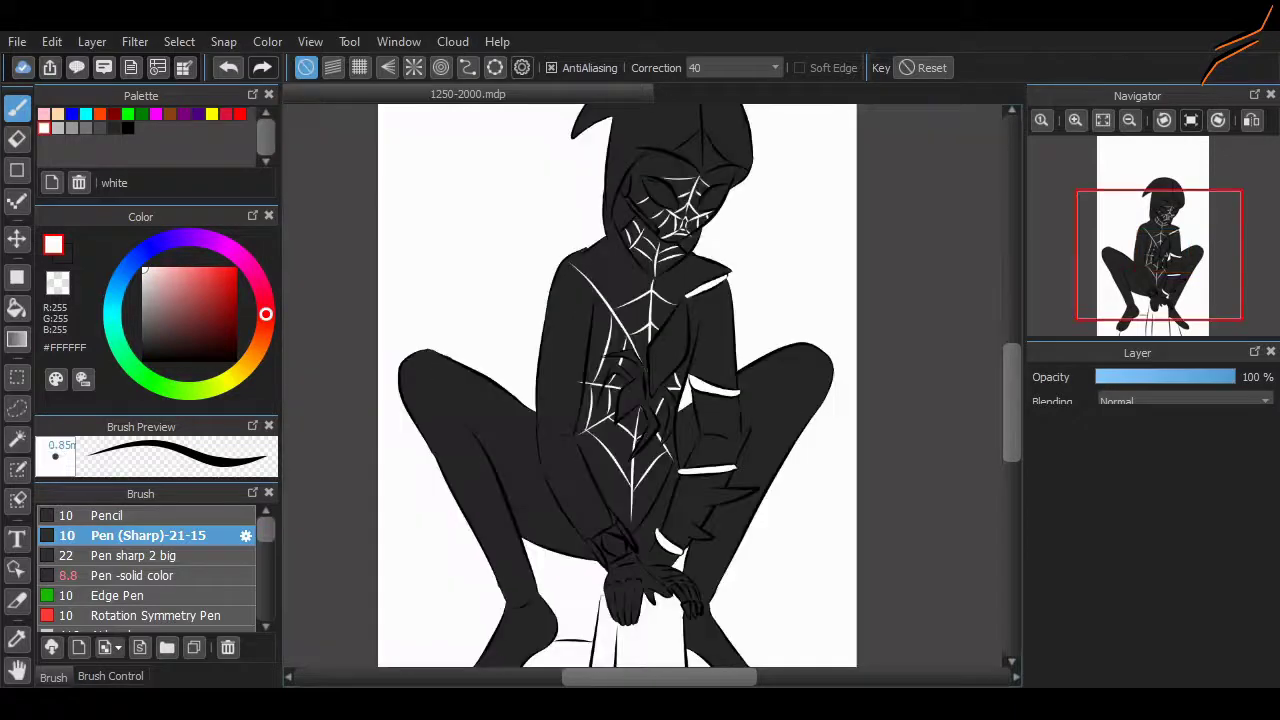
Paint the tips of the forearm and elbow spikes orange #FF4500.
click(100, 113)
scroll(640, 385, up, 5)
drag(668, 496, 711, 514)
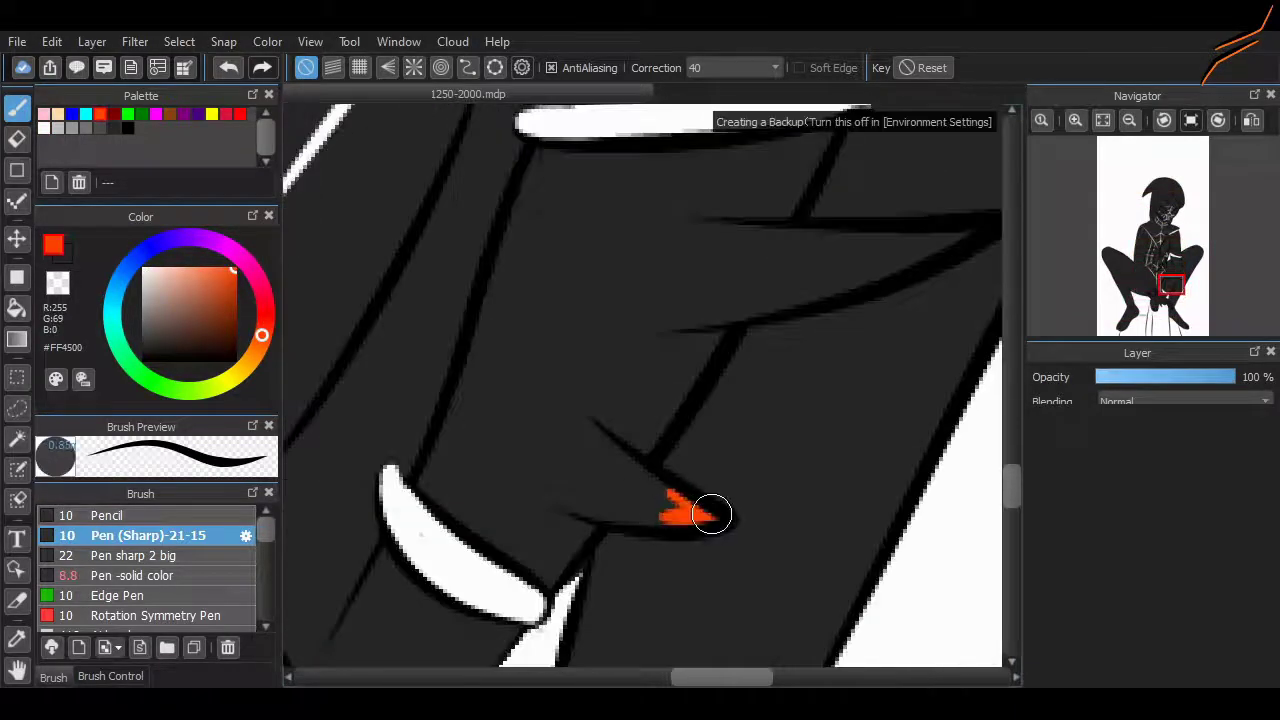
drag(885, 248, 968, 236)
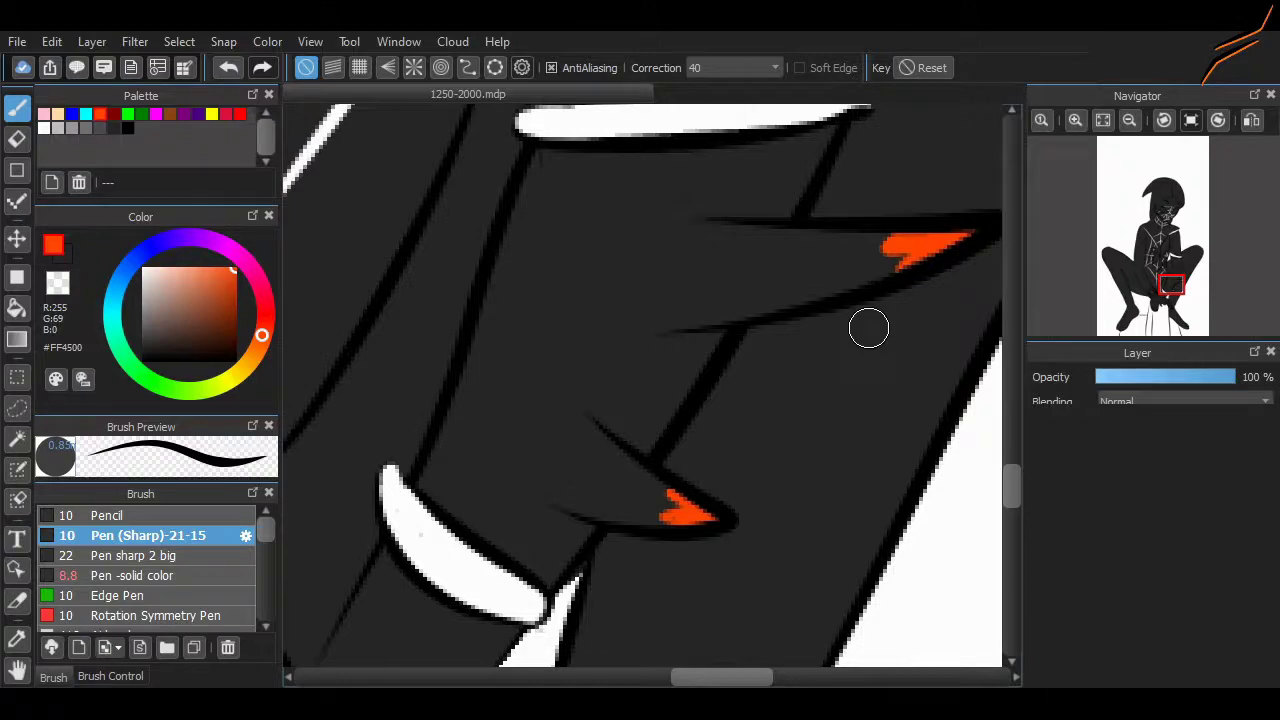
scroll(868, 328, down, 3)
scroll(831, 340, up, 6)
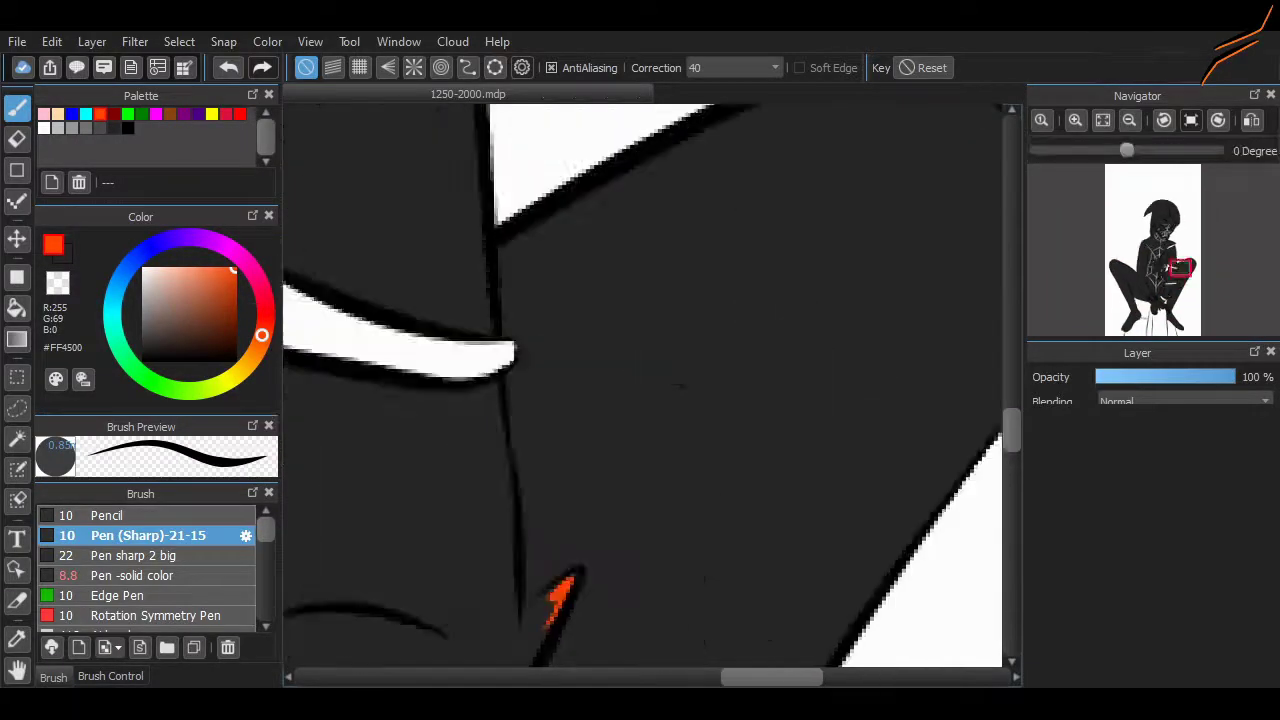
Paint orange #FF4500 inside the torso spider emblem's legs and mark its upper body.
scroll(318, 262, down, 3)
scroll(318, 262, up, 2)
scroll(318, 262, left, 3)
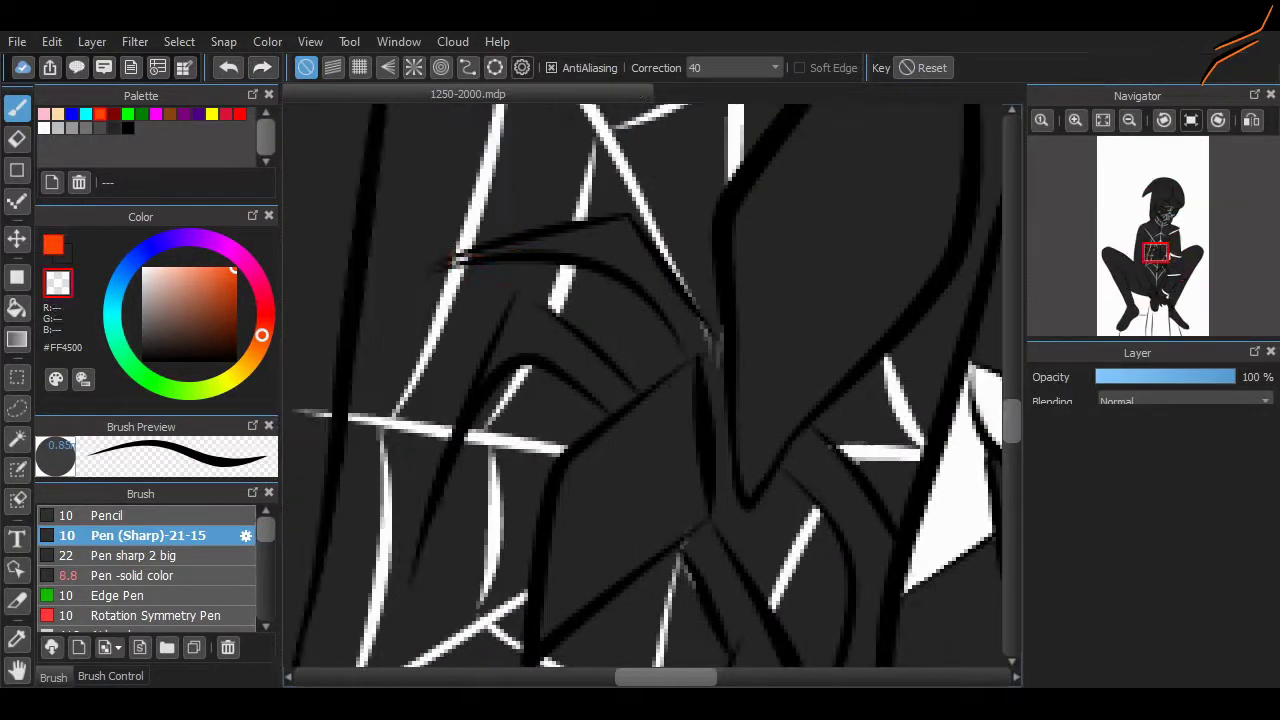
scroll(458, 485, left, 1)
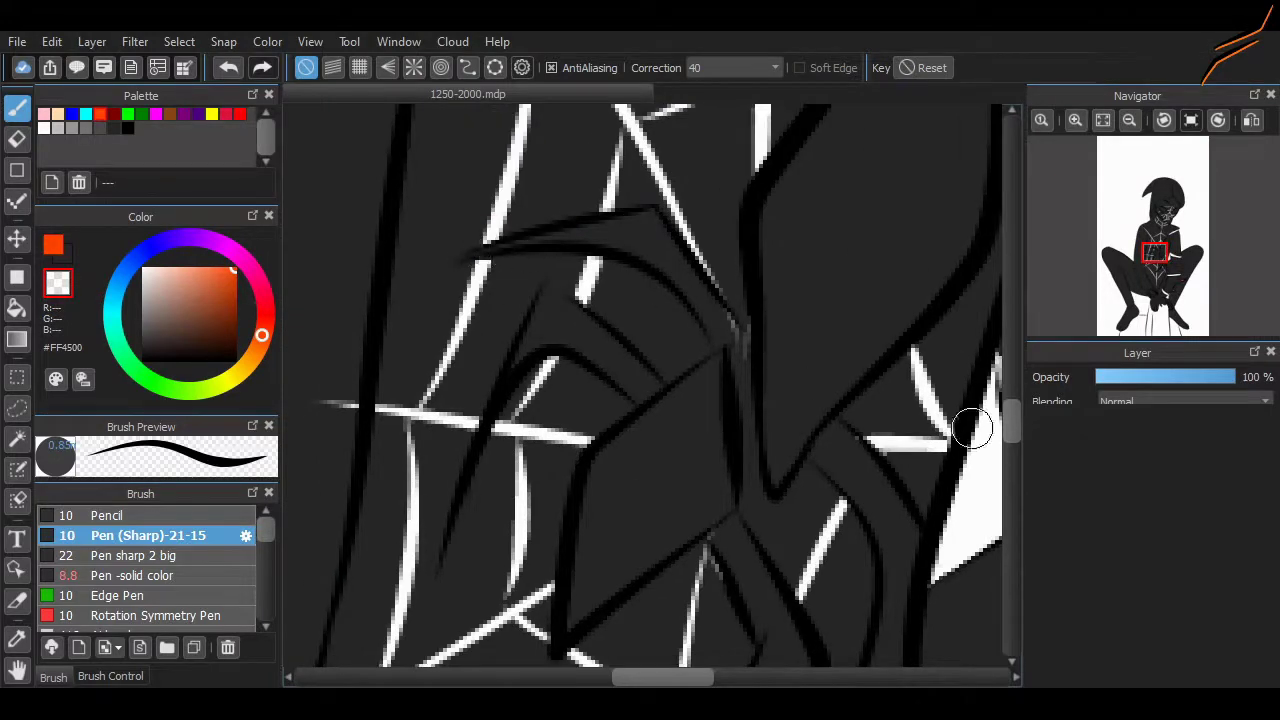
scroll(972, 428, up, 2)
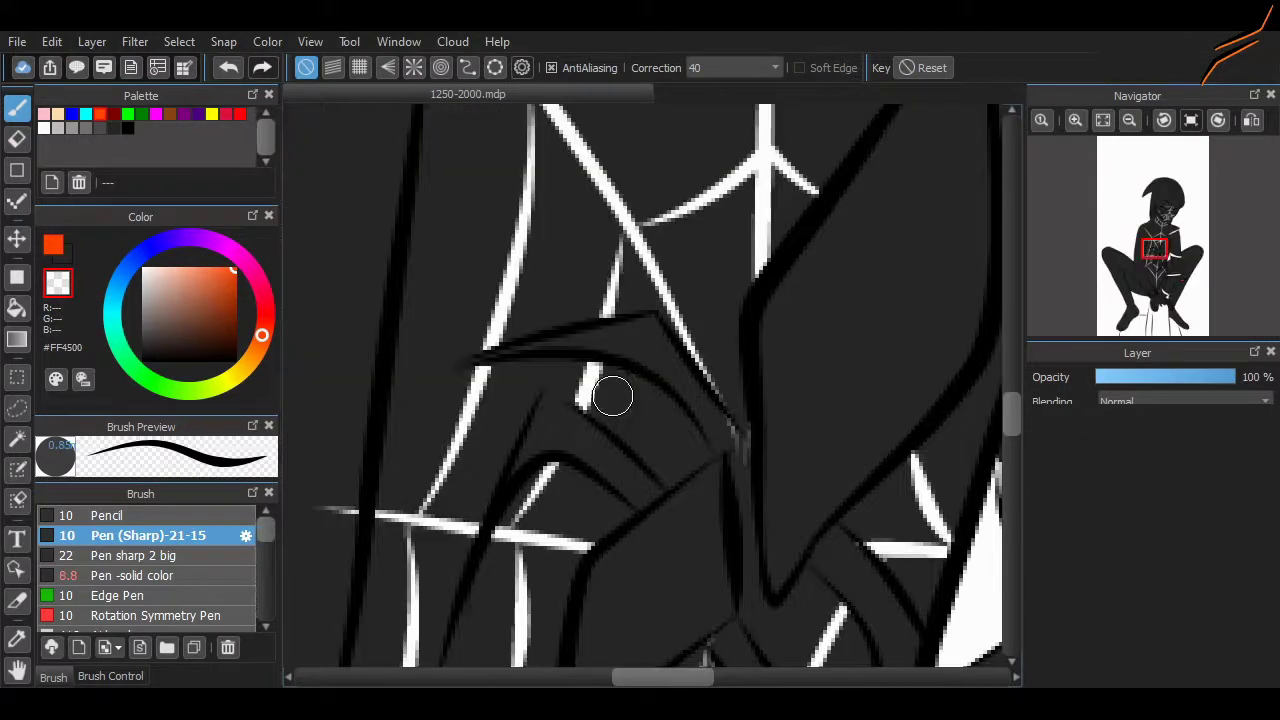
alt+click(612, 396)
key(x)
drag(820, 374, 824, 398)
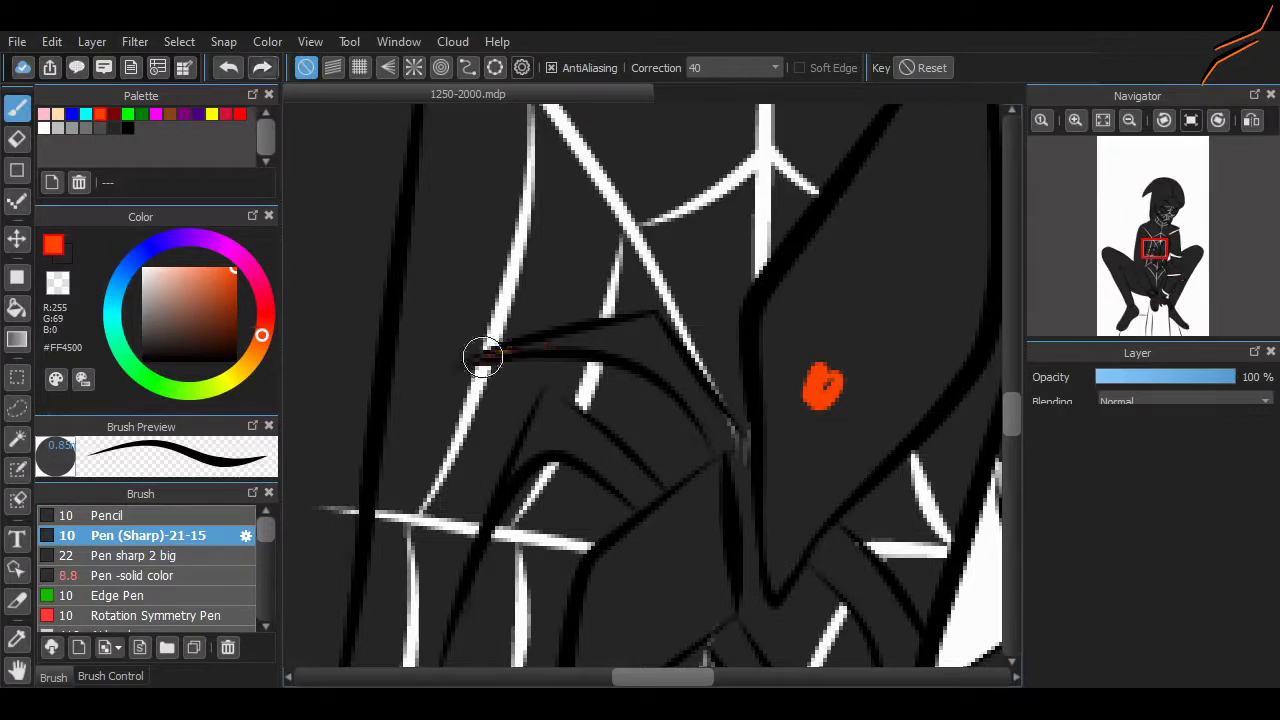
mouse_move(567, 338)
mouse_down()
mouse_move(638, 356)
mouse_move(640, 323)
mouse_up()
mouse_move(604, 453)
mouse_down()
mouse_move(553, 439)
mouse_move(548, 420)
mouse_move(645, 487)
mouse_move(693, 404)
mouse_move(676, 369)
mouse_move(730, 460)
mouse_move(662, 520)
mouse_up()
scroll(662, 520, down, 4)
mouse_move(645, 580)
mouse_down()
mouse_move(696, 538)
mouse_move(781, 402)
mouse_move(751, 418)
mouse_move(659, 562)
mouse_move(748, 443)
mouse_up()
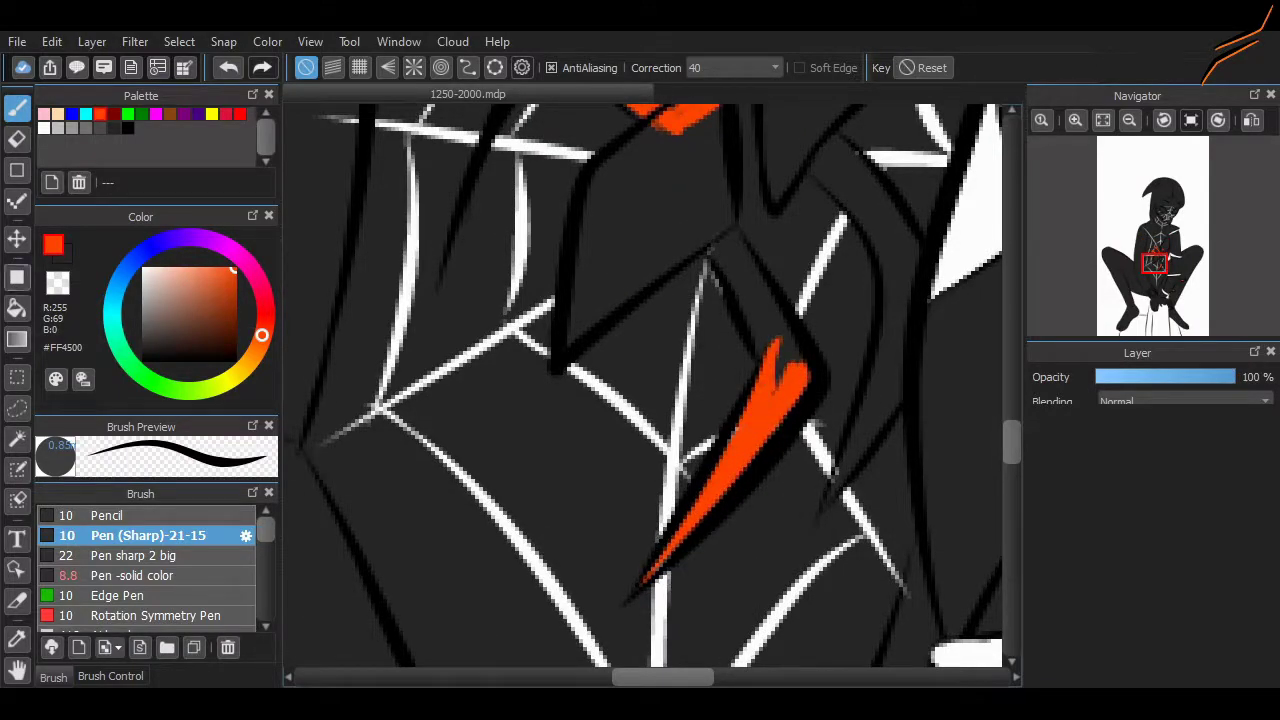
Fill the spider emblem's remaining body and leg areas with orange using the Bucket tool.
key(g)
scroll(460, 383, up, 3)
click(614, 343)
scroll(460, 383, up, 2)
key(b)
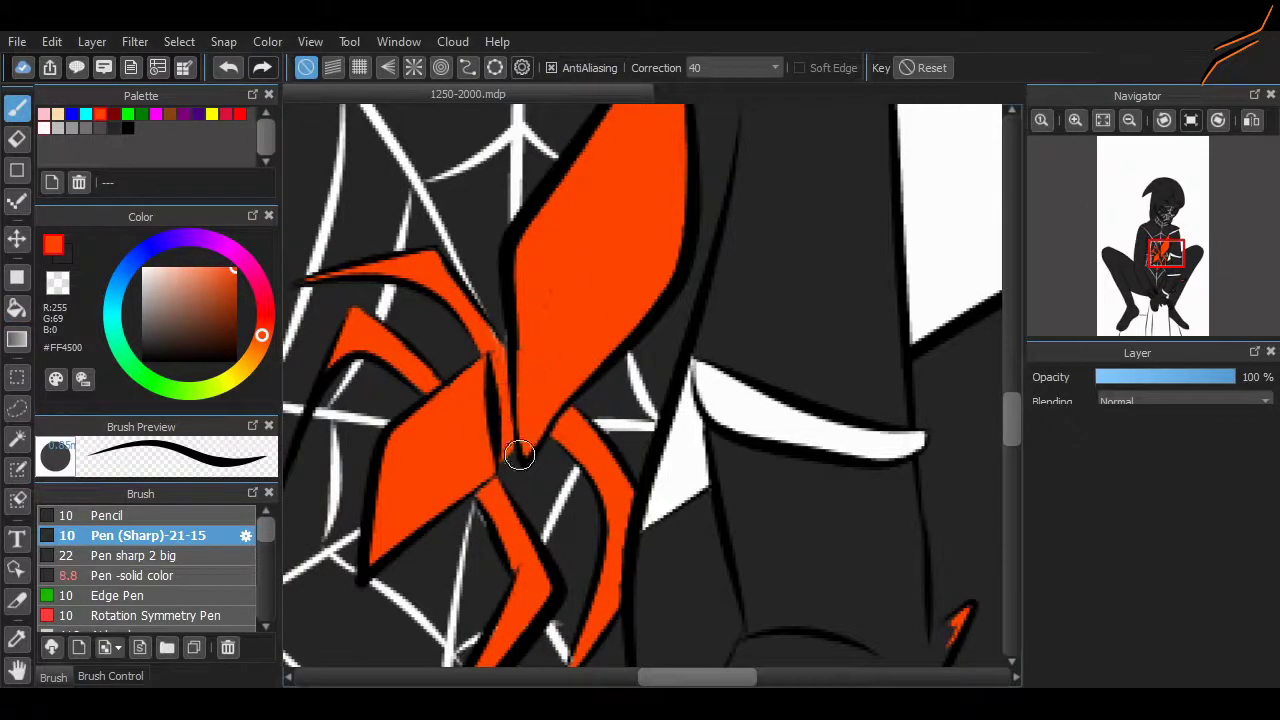
Fill both eyes of the mask with orange #FF4500 using the Bucket tool.
scroll(515, 430, down, 8)
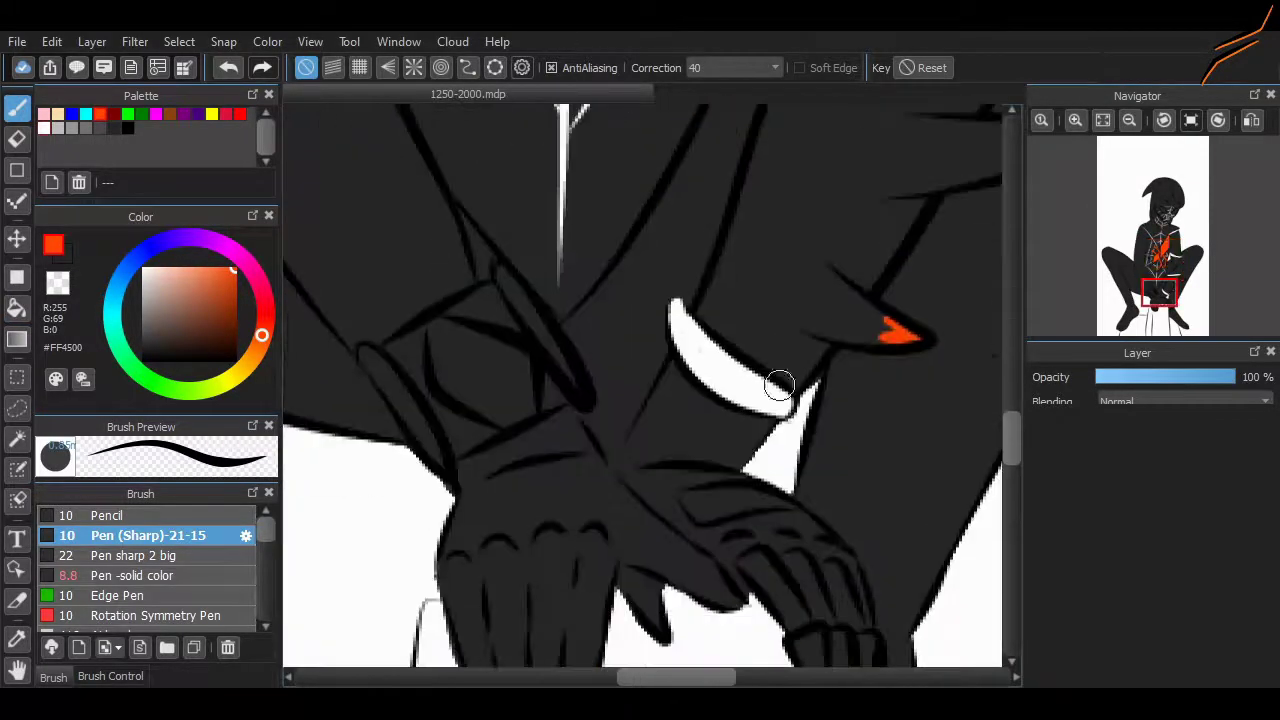
scroll(585, 512, up, 6)
scroll(575, 474, up, 6)
key(g)
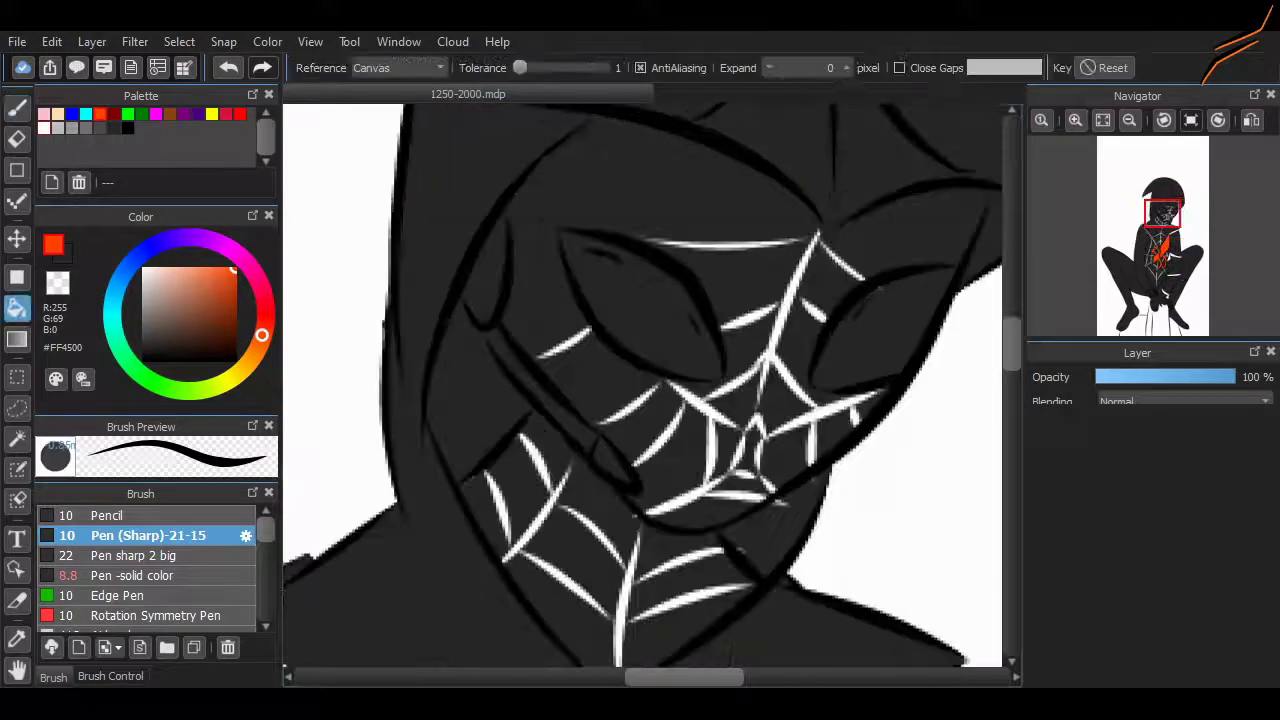
click(640, 300)
click(880, 320)
scroll(940, 354, up, 2)
Draw curved white highlight strokes inside the two orange eyes.
key(b)
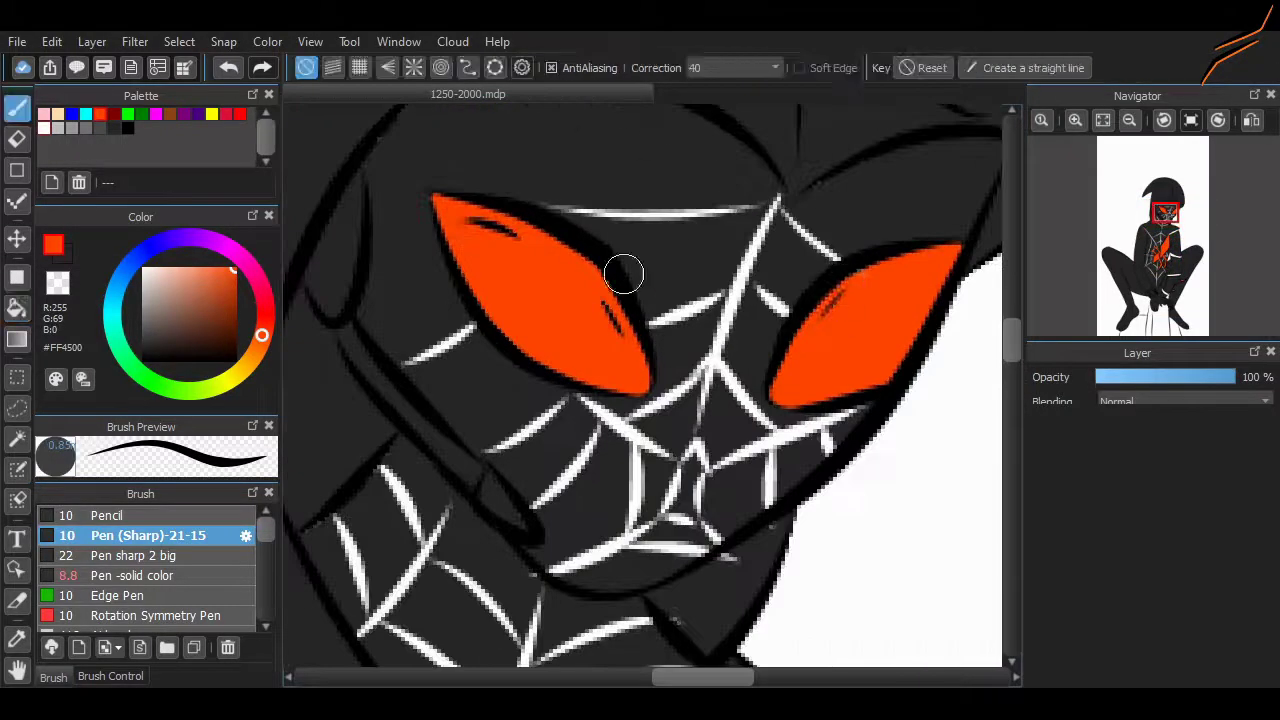
alt+click(623, 271)
drag(471, 214, 596, 338)
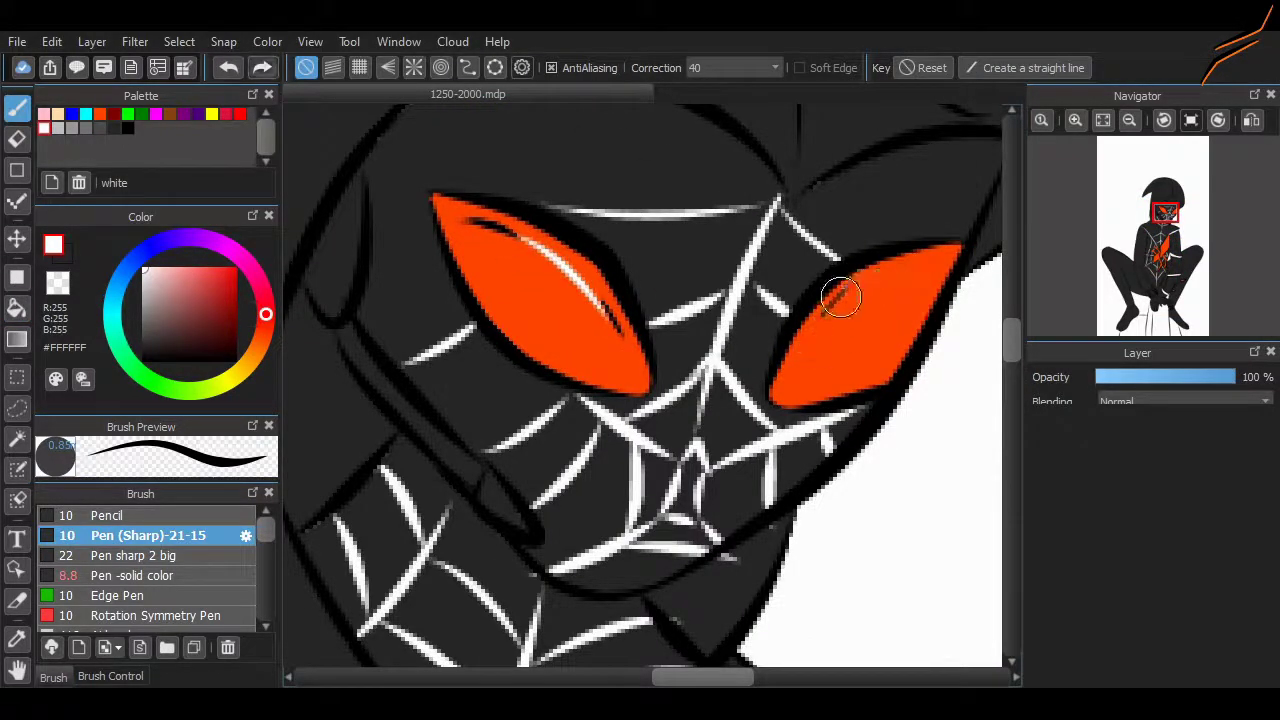
drag(818, 313, 950, 266)
Paint the small claw shape between the hands and the whole right-side hand light grey #C0C0C0, using Pen -solid color for the hand.
scroll(913, 320, down, 3)
scroll(640, 384, down, 8)
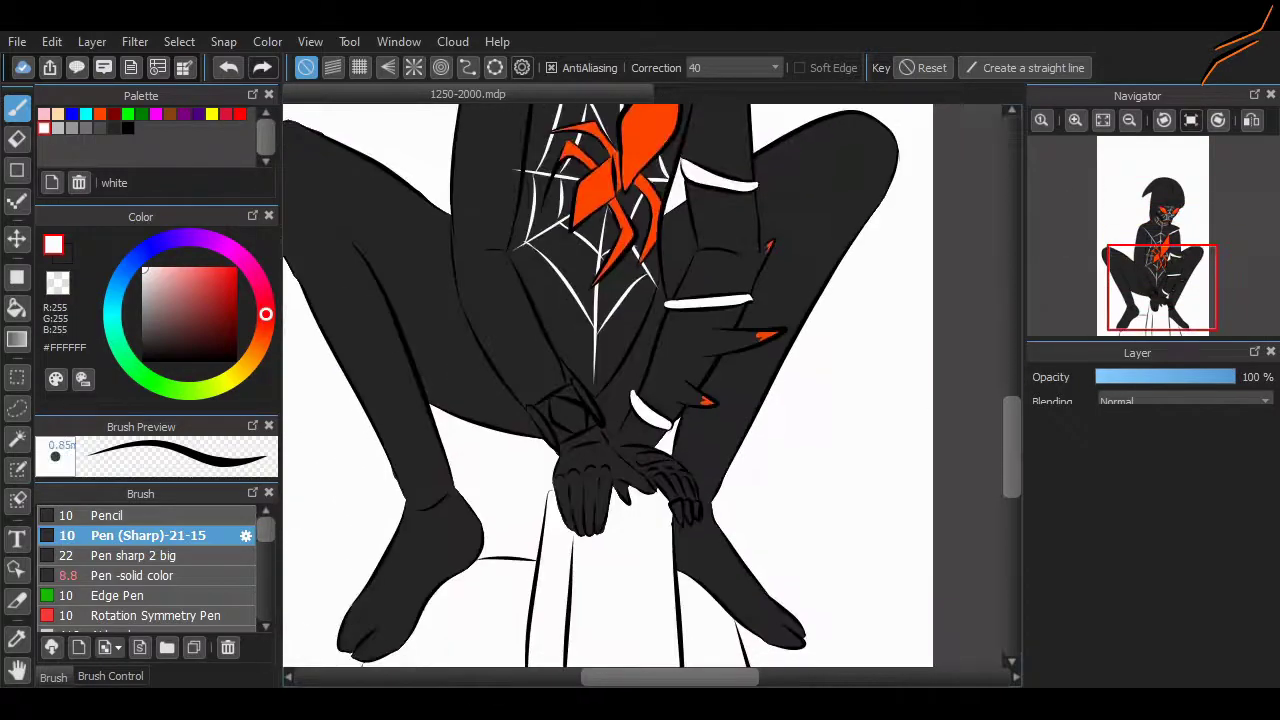
alt+click(640, 400)
scroll(640, 384, up, 3)
drag(502, 428, 545, 452)
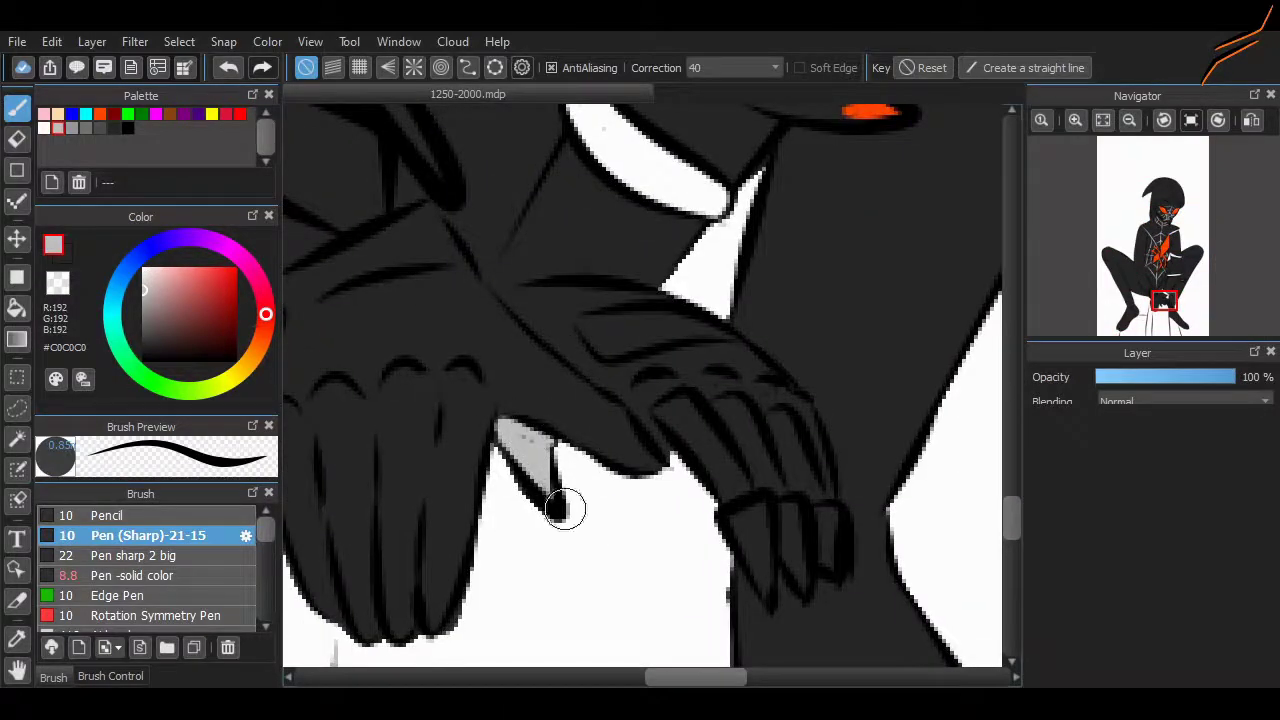
click(138, 575)
mouse_move(495, 292)
mouse_down()
mouse_move(546, 301)
mouse_move(692, 454)
mouse_move(727, 367)
mouse_move(800, 435)
mouse_move(825, 563)
mouse_move(756, 549)
mouse_move(828, 552)
mouse_up()
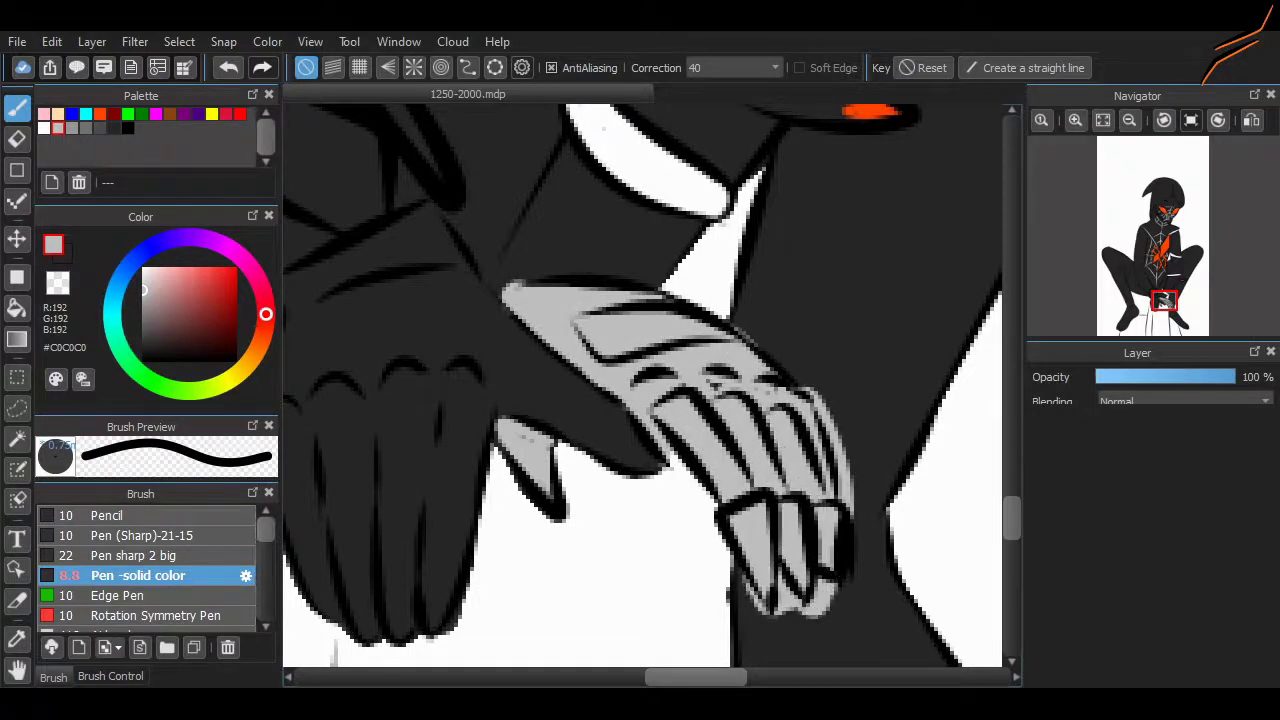
Cover the light grey spill around the hand's outer edge and fingertips with dark grey #262626, and return to light grey with Pen (Sharp)-21-15.
key(e)
key(b)
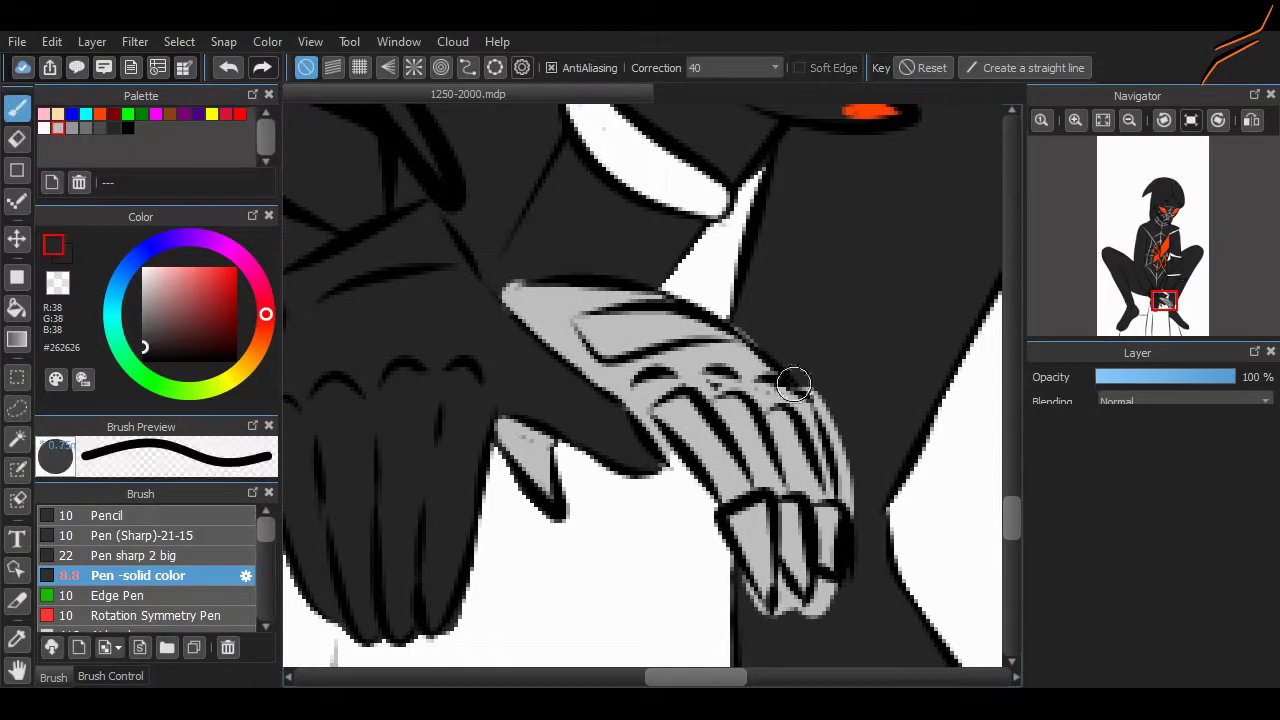
drag(792, 381, 853, 562)
click(148, 535)
alt+click(561, 326)
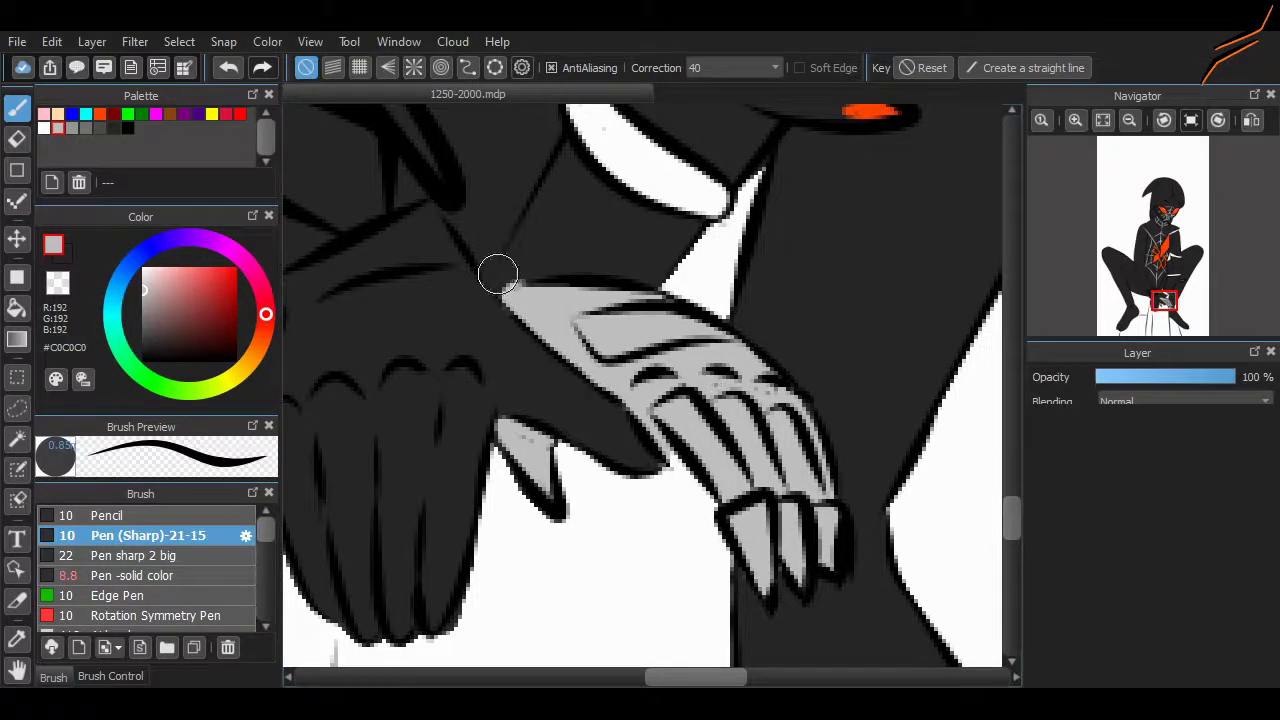
Colour the ear piece and cheek strap on the mask medium grey, and tidy their edges with dark grey #262626 and the eraser.
scroll(524, 316, down, 3)
scroll(409, 163, up, 3)
drag(405, 178, 400, 268)
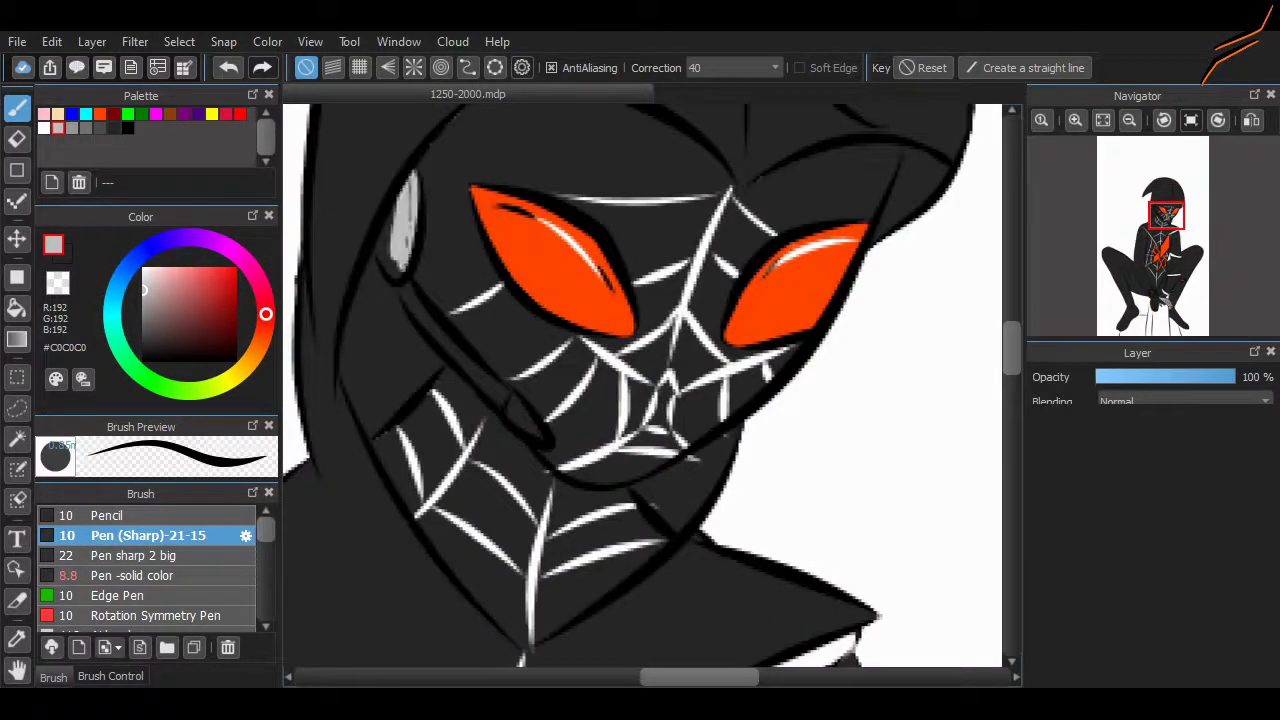
alt+click(407, 183)
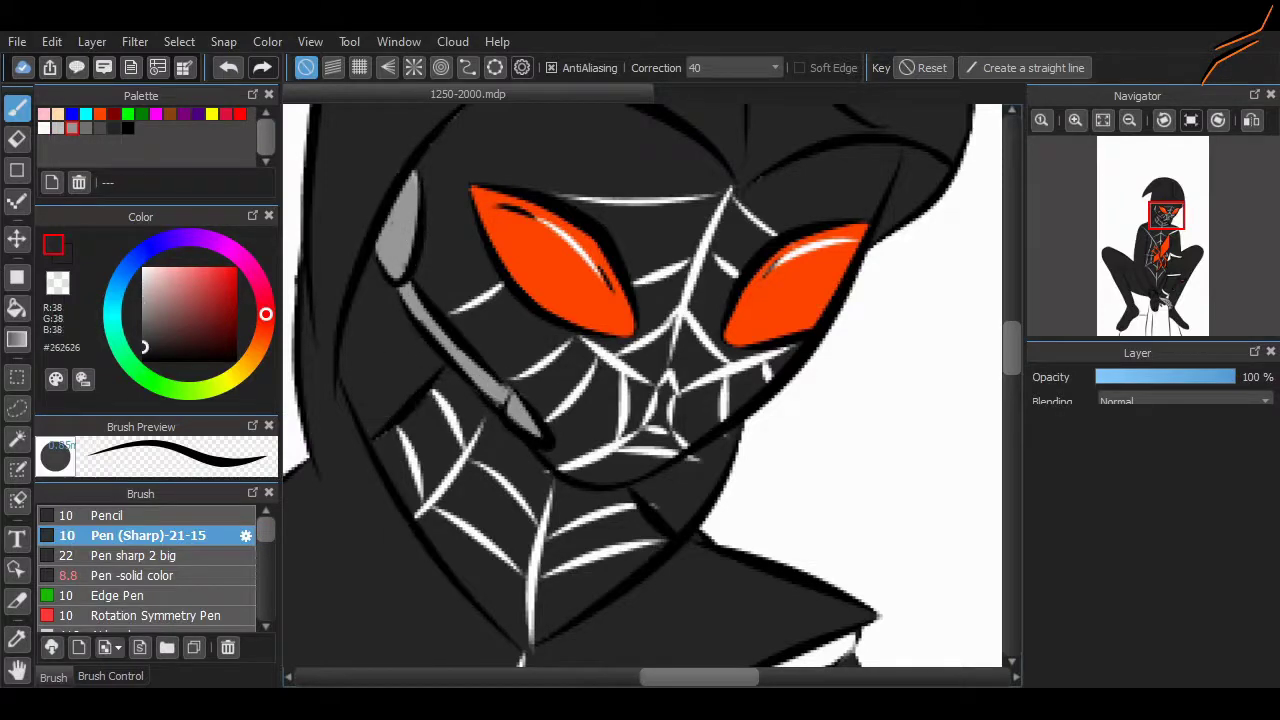
scroll(766, 531, up, 1)
key(e)
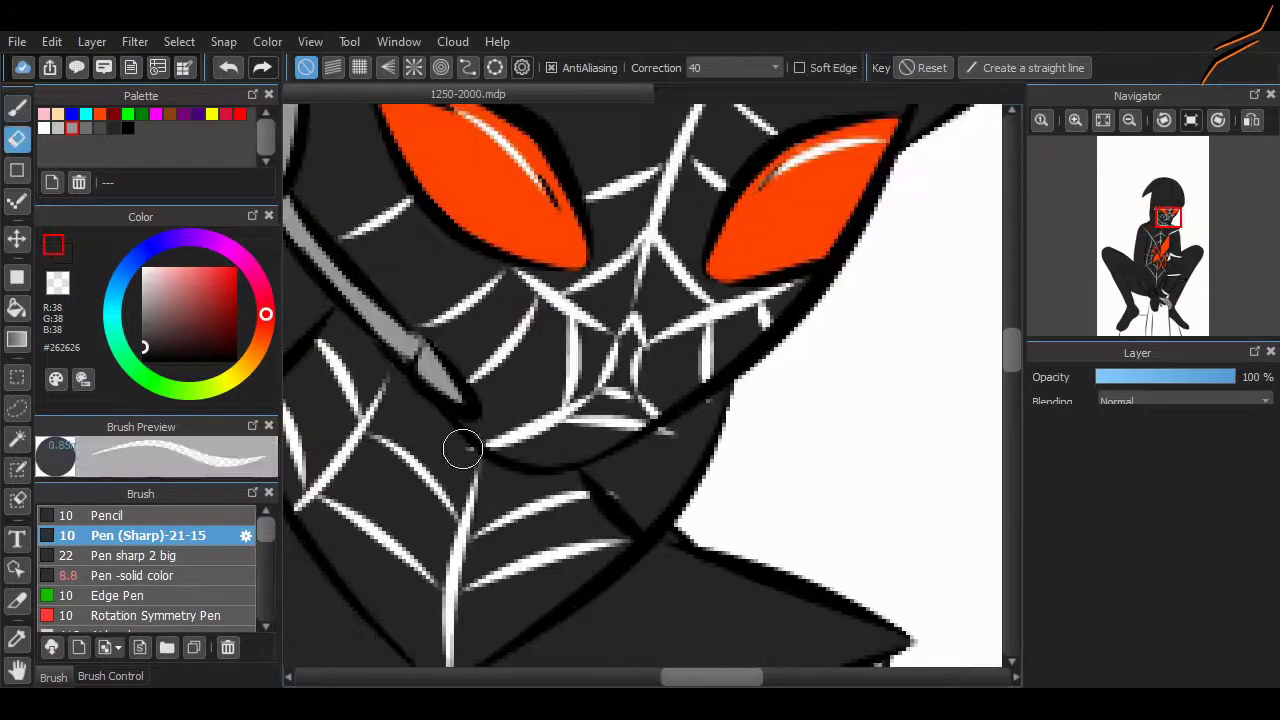
scroll(630, 504, down, 3)
scroll(573, 302, up, 3)
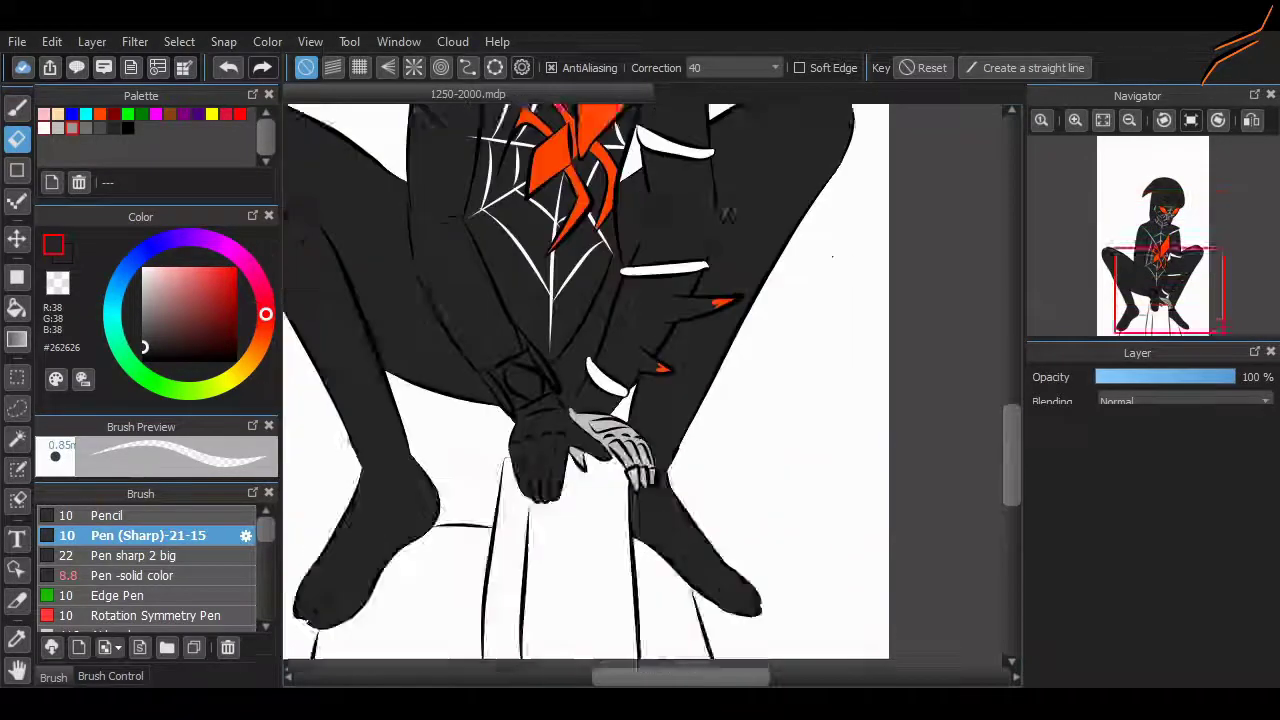
Fill the rock sections beneath the figure with brown #B47A51 using the Bucket tool.
key(b)
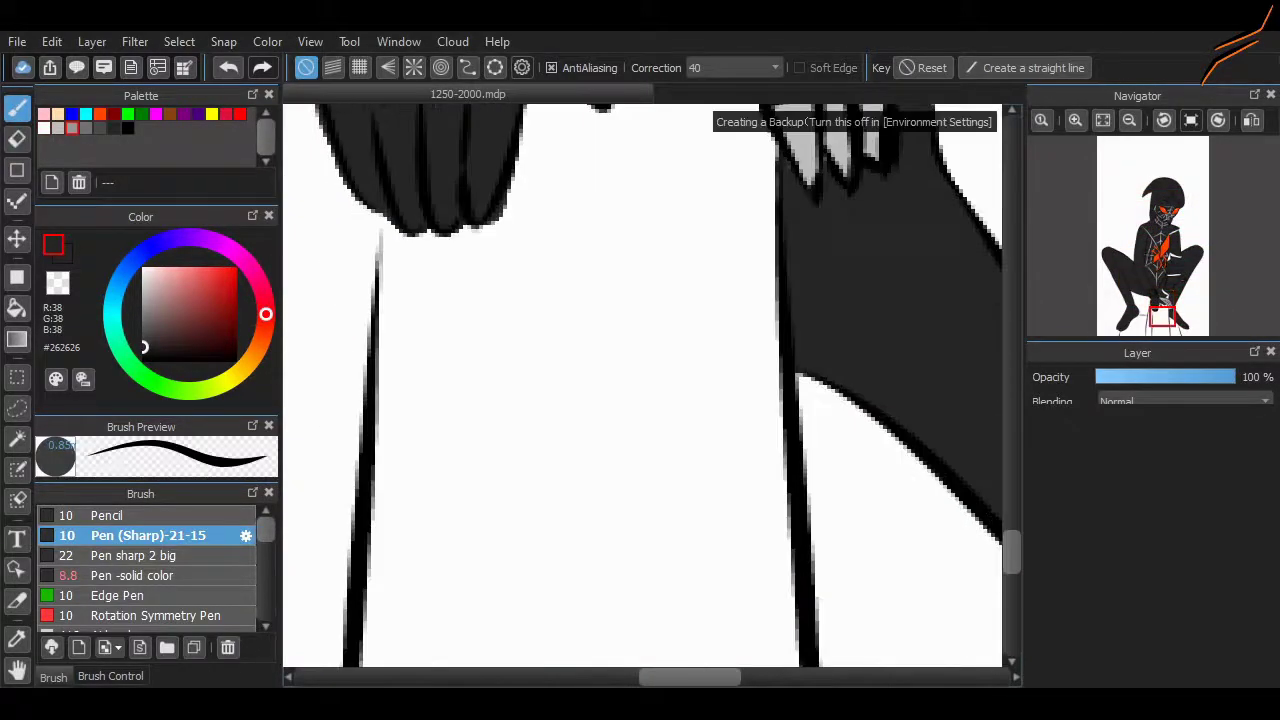
scroll(998, 527, down, 3)
scroll(623, 495, up, 3)
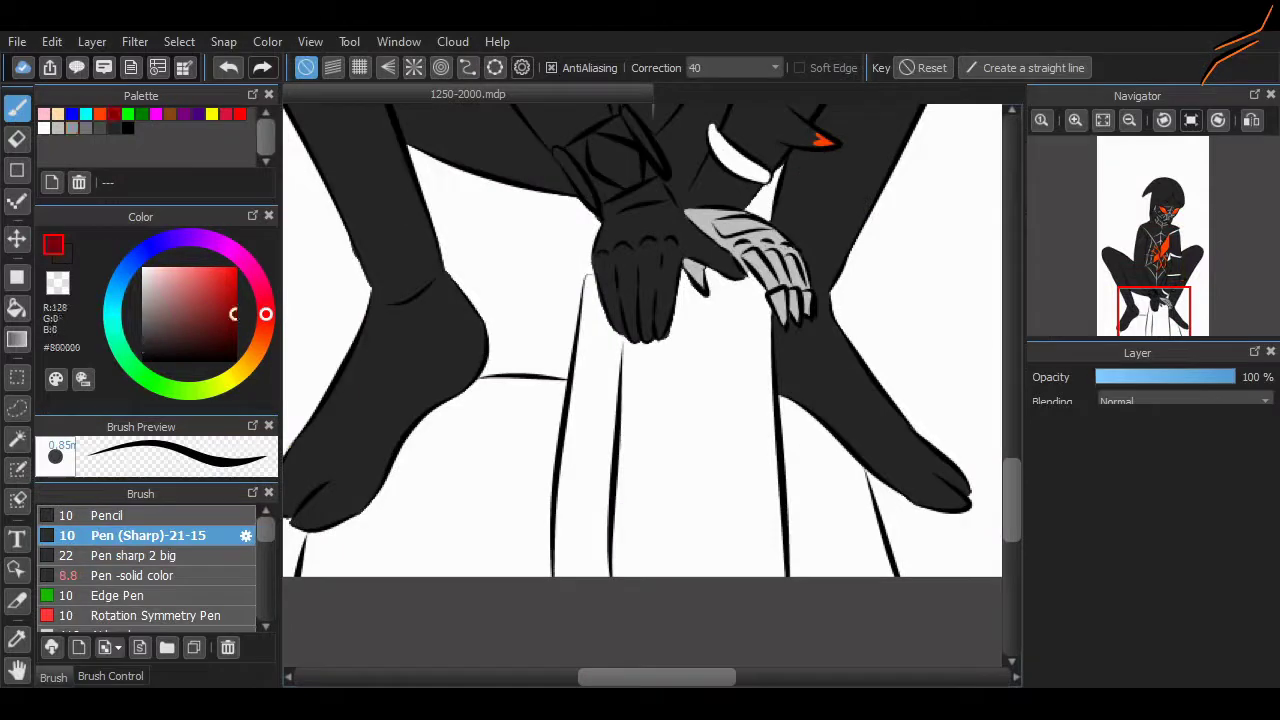
drag(265, 314, 257, 346)
click(193, 295)
key(g)
click(700, 450)
click(835, 480)
click(430, 480)
Paint the unfilled gaps along the rock's outlines and around the hands brown #B47A51 with Pen -solid color.
scroll(640, 400, up, 2)
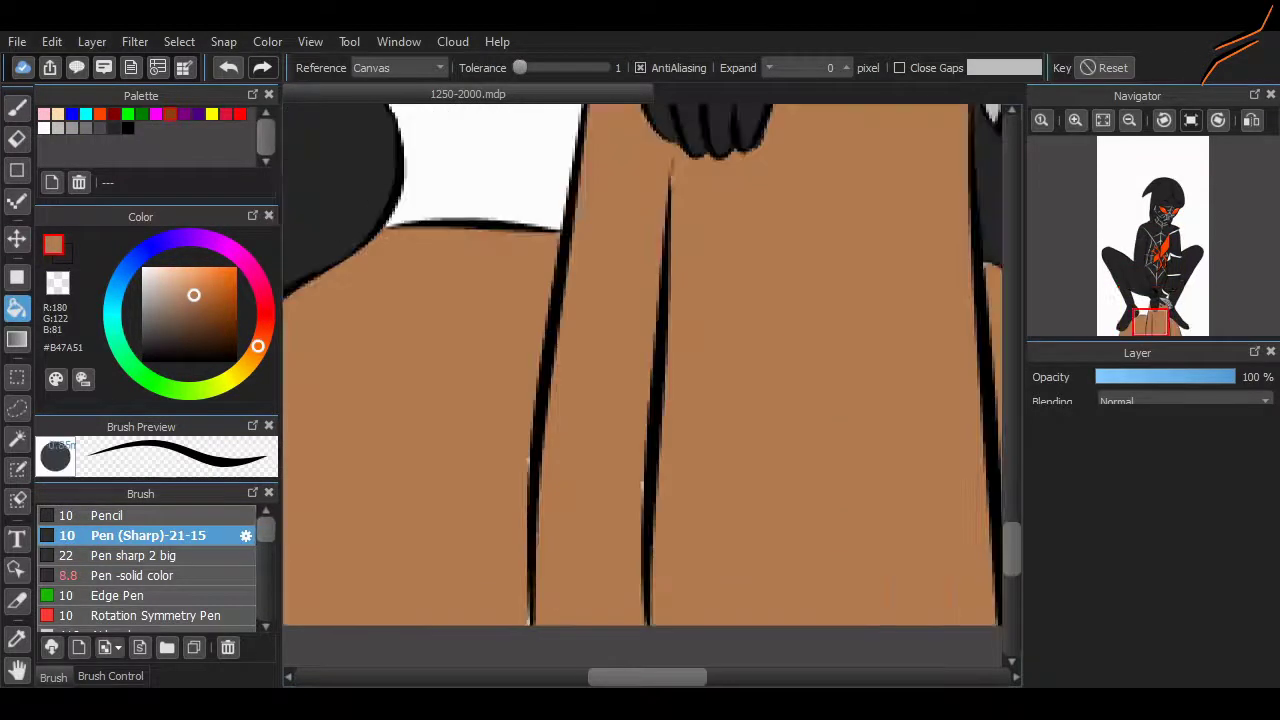
key(b)
click(138, 575)
scroll(700, 408, up, 3)
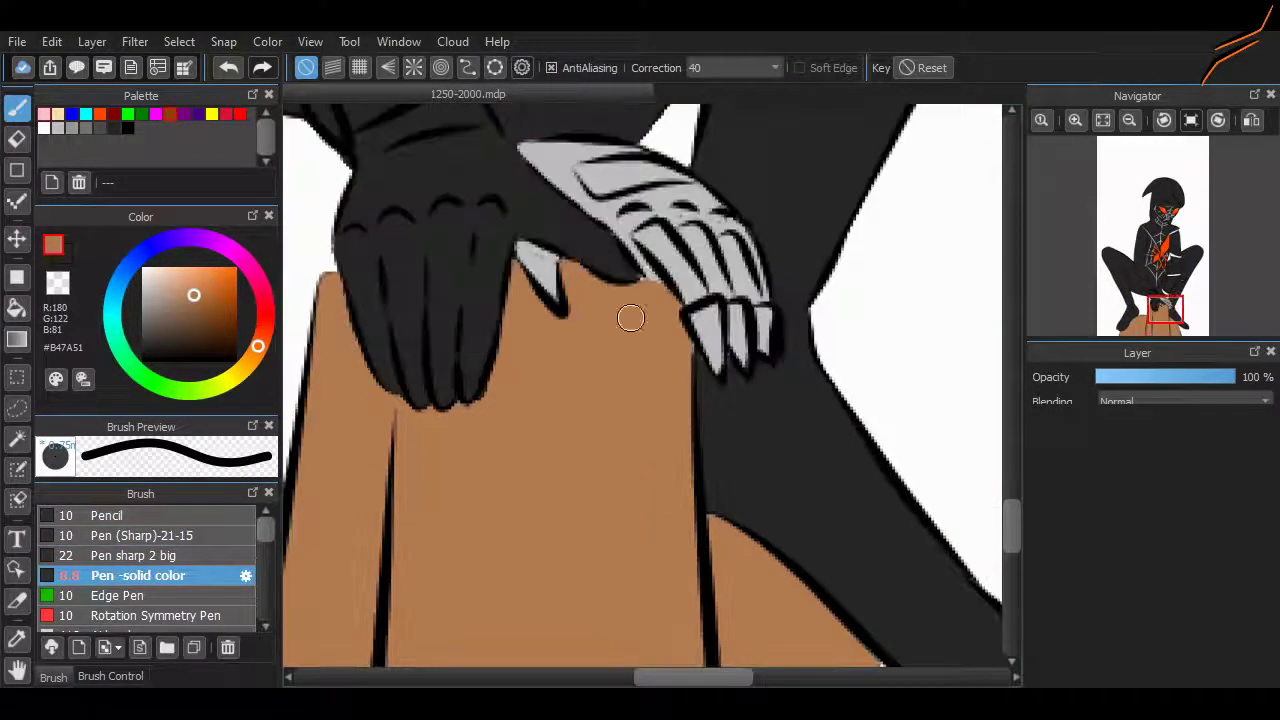
Undo the stray brown stroke on the unbanded shoulder and redraw its outline in black #000000 with Pen (Sharp)-21-15.
scroll(553, 403, down, 5)
scroll(643, 374, up, 5)
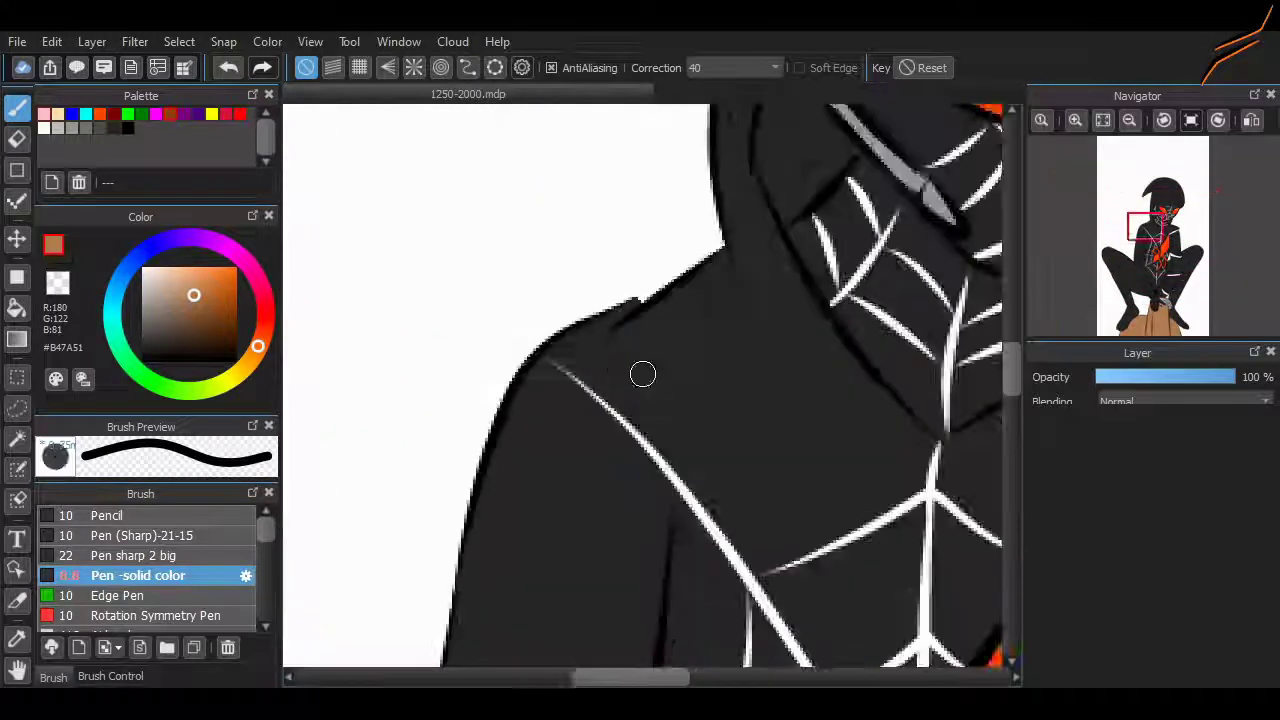
drag(530, 312, 640, 276)
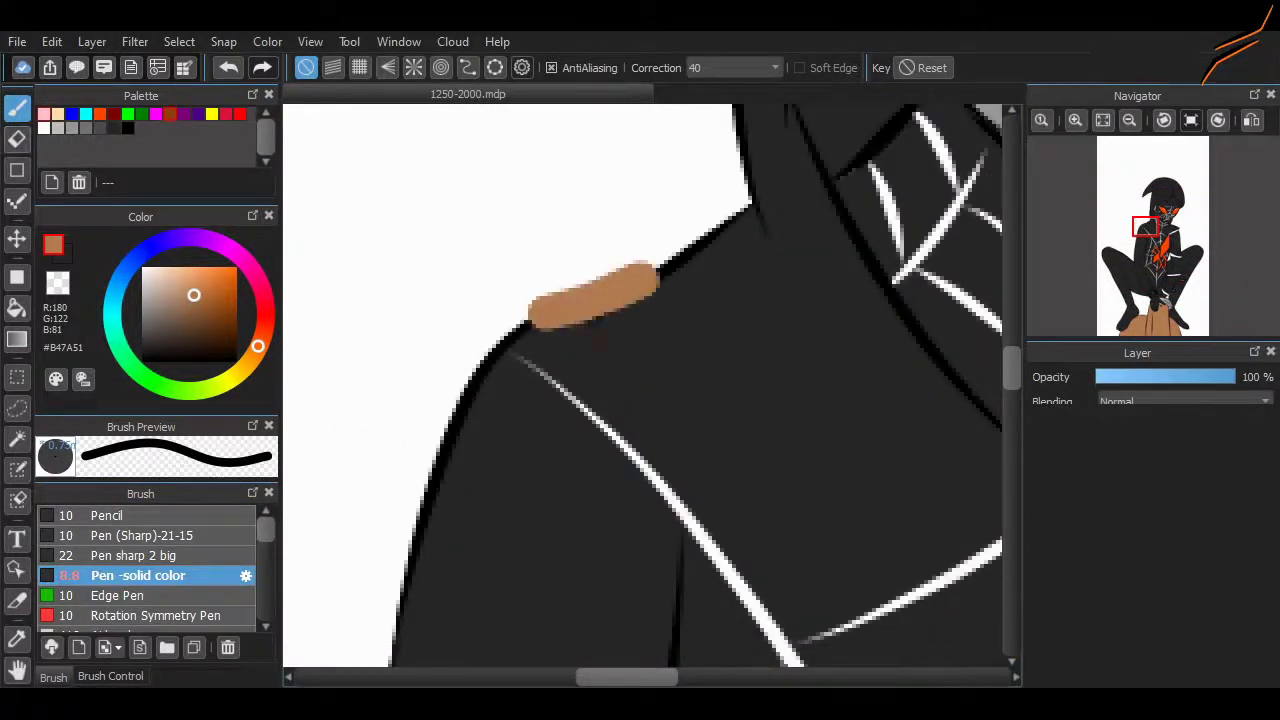
click(148, 535)
key(ctrl+z)
alt+click(469, 349)
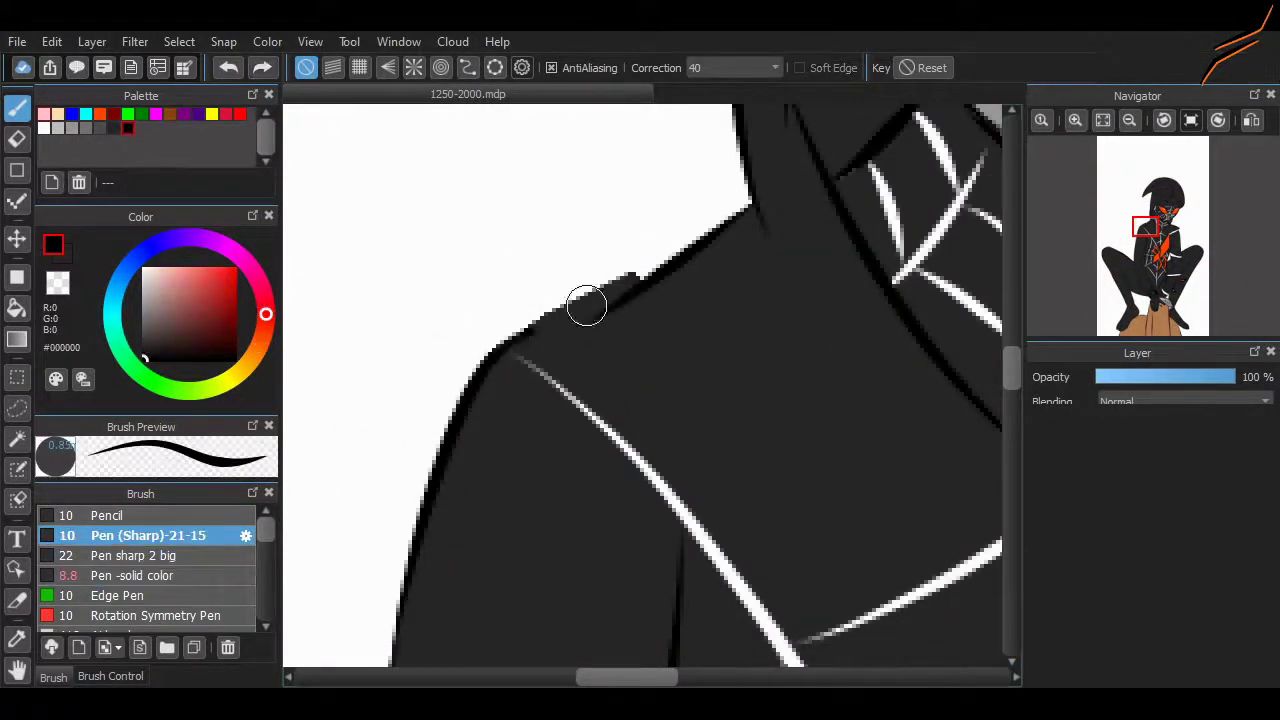
drag(490, 350, 635, 281)
Extend the hood's edge with a curved black line across the shoulder and erase the stray bump on the shoulder's outline.
scroll(560, 214, right, 3)
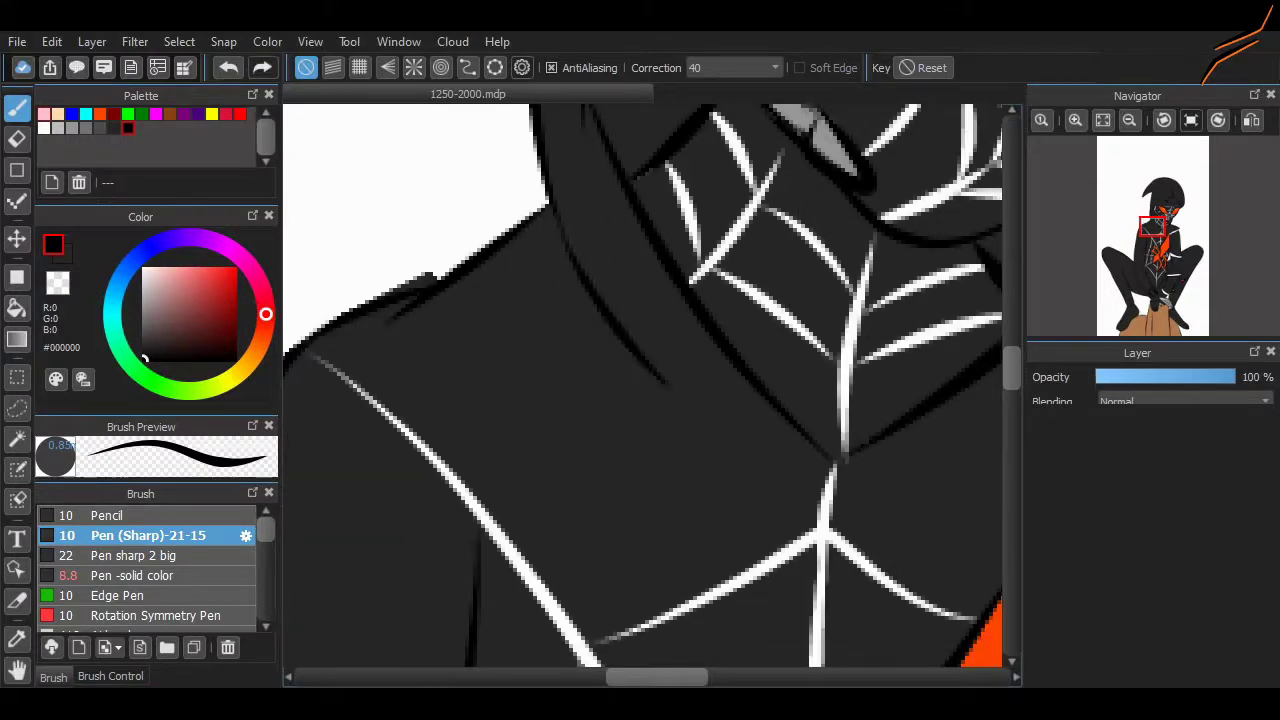
key(e)
scroll(410, 315, down, 1)
scroll(410, 315, right, 2)
key(b)
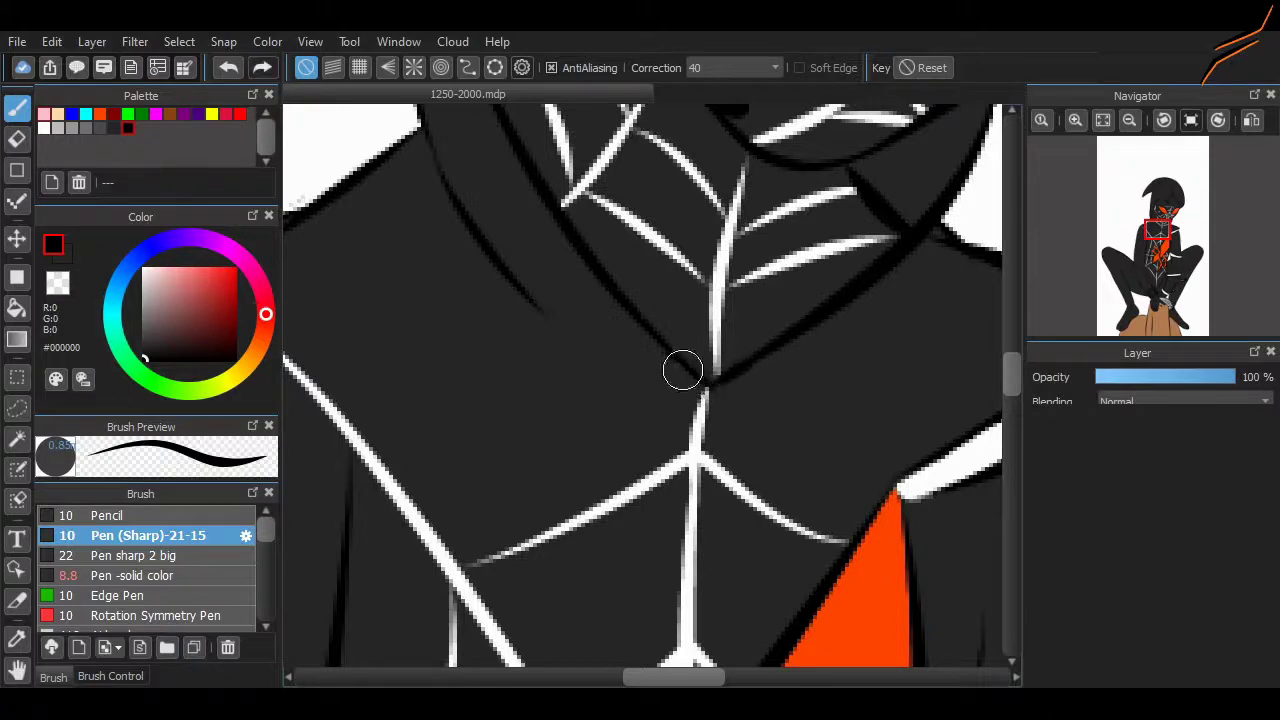
Paint the four-pointed shape on the hood's forehead in the eyes' orange using Pen -solid color.
scroll(764, 509, down, 3)
scroll(764, 509, down, 3)
scroll(966, 334, up, 5)
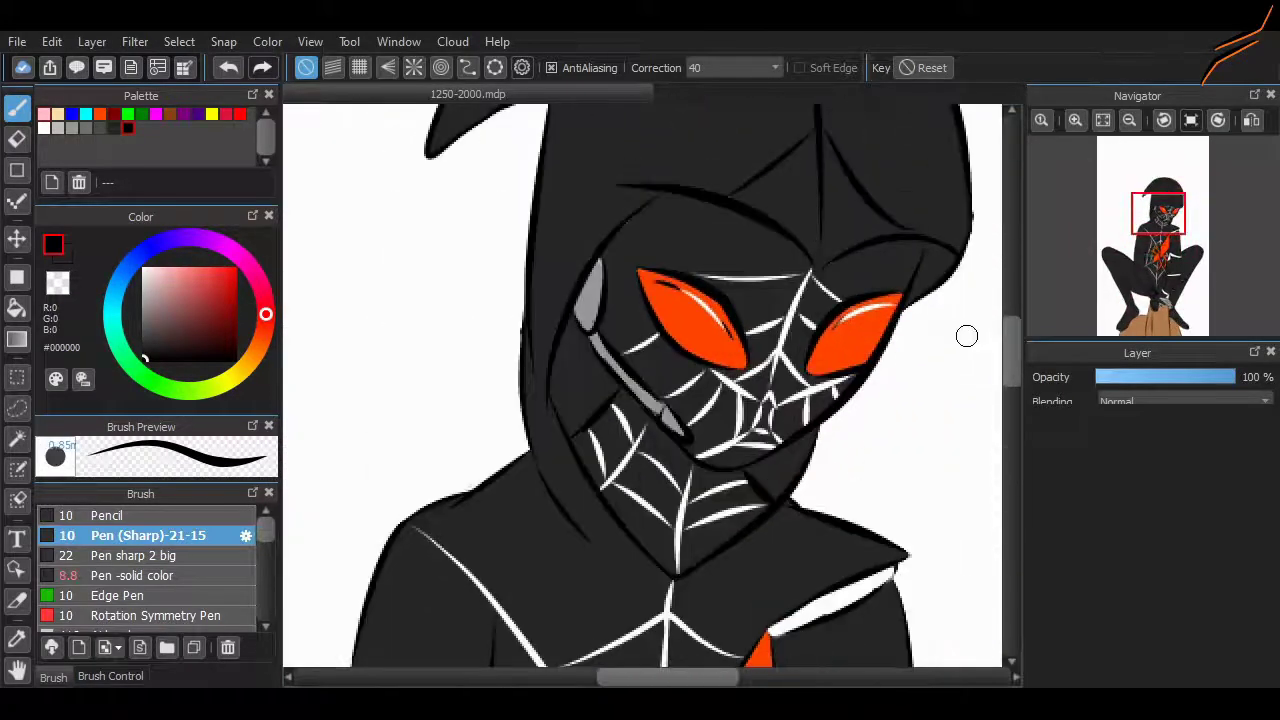
scroll(966, 334, up, 3)
alt+click(870, 390)
click(138, 575)
scroll(863, 243, down, 1)
scroll(863, 243, up, 2)
mouse_move(620, 292)
mouse_down()
mouse_move(774, 211)
mouse_move(880, 291)
mouse_move(843, 379)
mouse_move(922, 343)
mouse_up()
mouse_move(780, 430)
mouse_down()
mouse_move(863, 354)
mouse_move(746, 349)
mouse_move(820, 337)
mouse_move(720, 250)
mouse_up()
Cover the orange spill around the forehead shape's edges with dark grey #262626.
alt+click(616, 266)
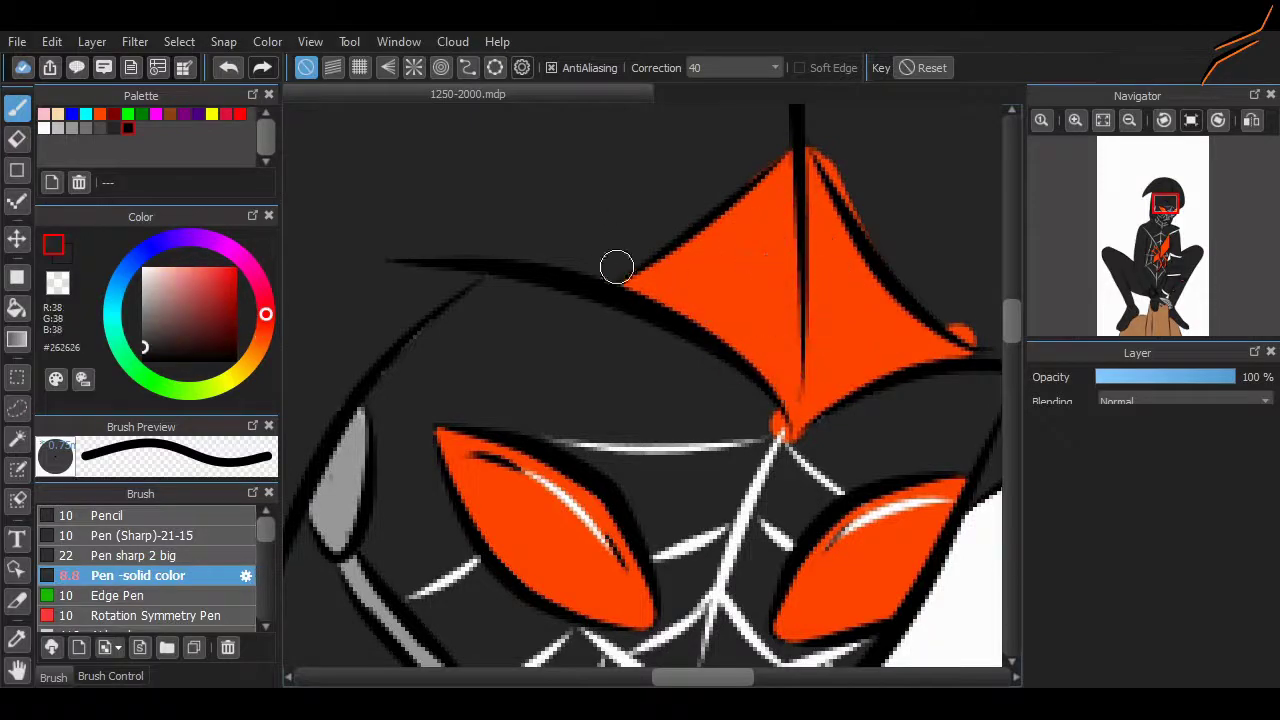
drag(824, 432, 972, 338)
drag(810, 150, 900, 256)
Smooth the lower edge of the white shoulder band with white #FFFFFF, and pick up dark grey #262626 again.
scroll(829, 277, down, 3)
scroll(829, 277, down, 5)
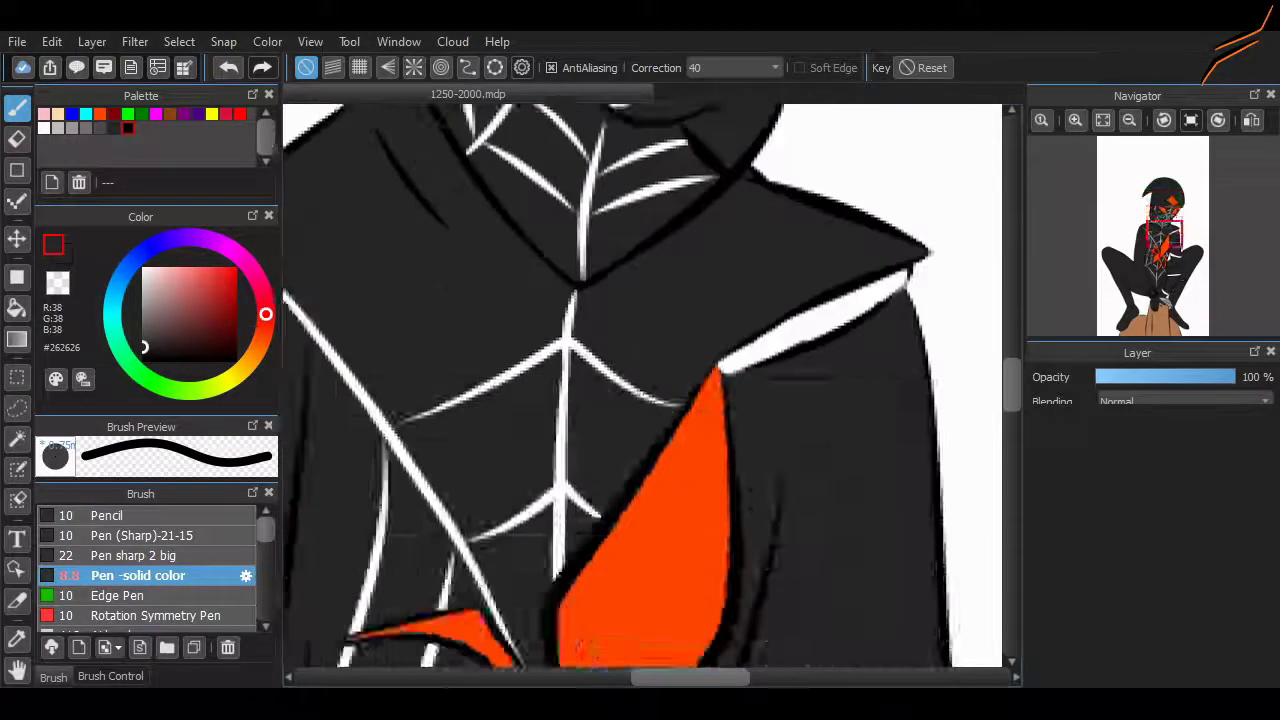
scroll(829, 277, down, 3)
scroll(824, 260, up, 6)
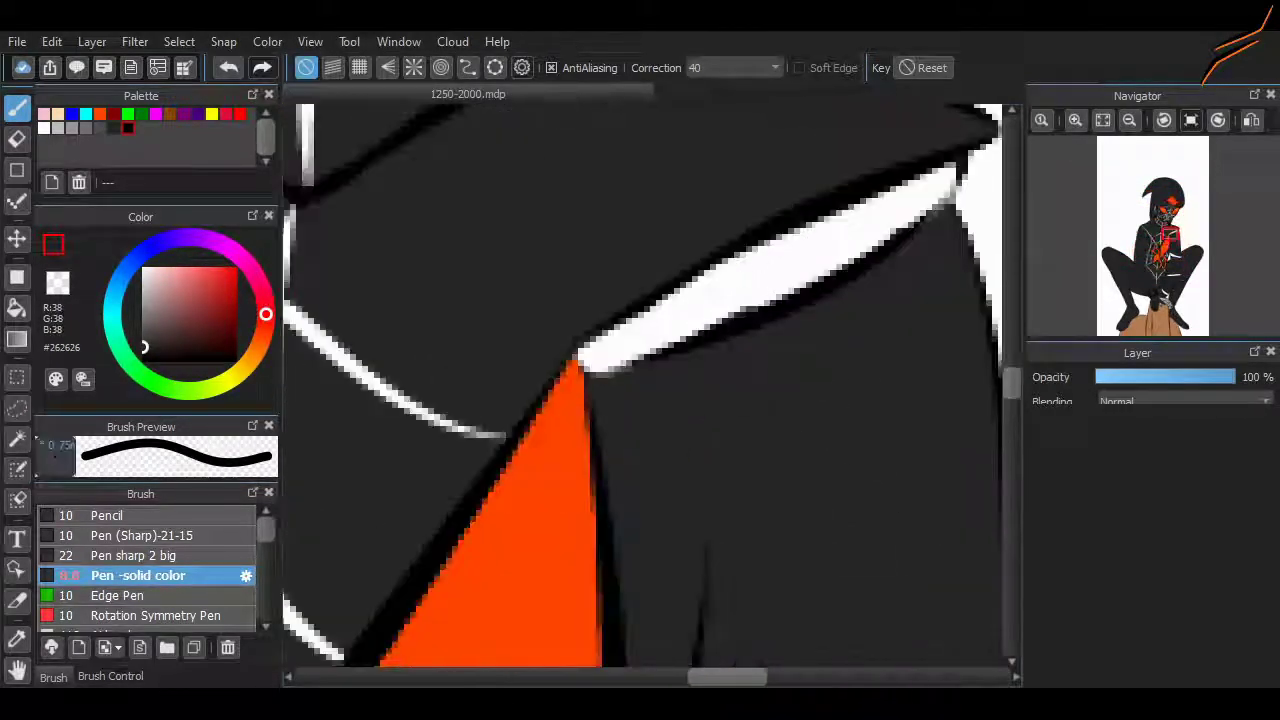
mouse_move(800, 262)
mouse_down()
mouse_move(706, 337)
mouse_move(782, 272)
mouse_up()
alt+click(706, 337)
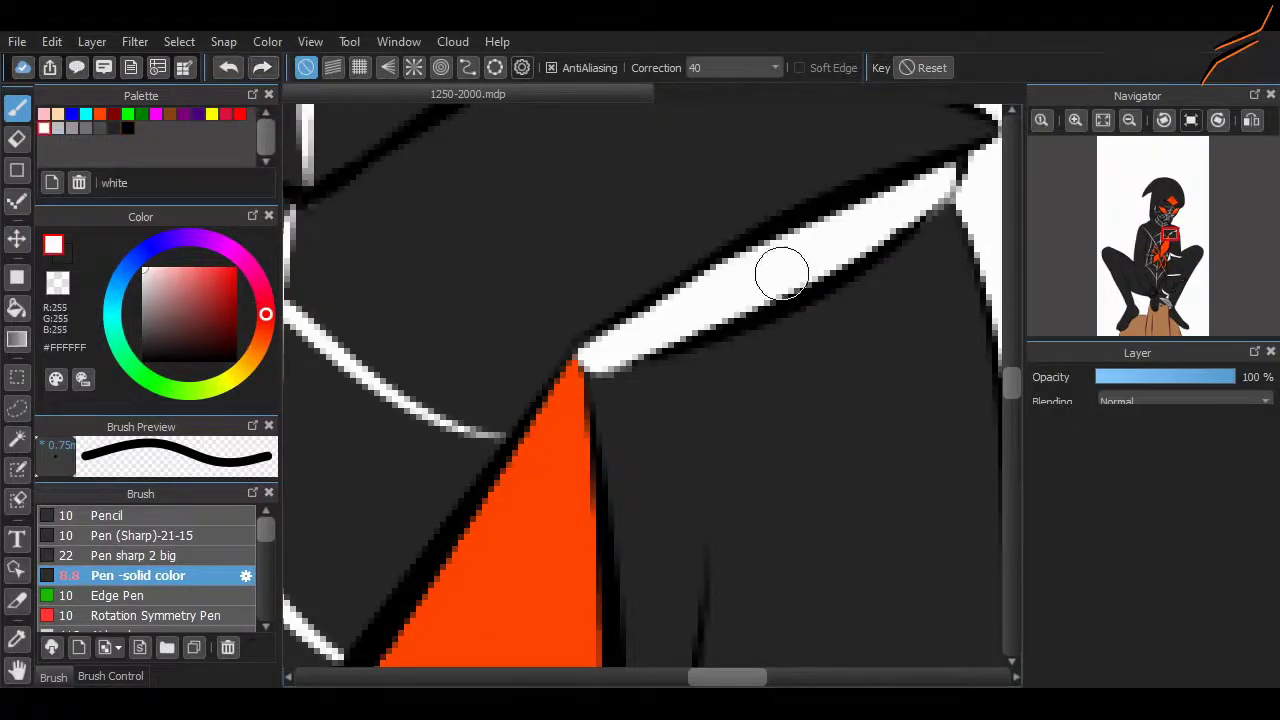
scroll(782, 272, down, 6)
alt+click(782, 272)
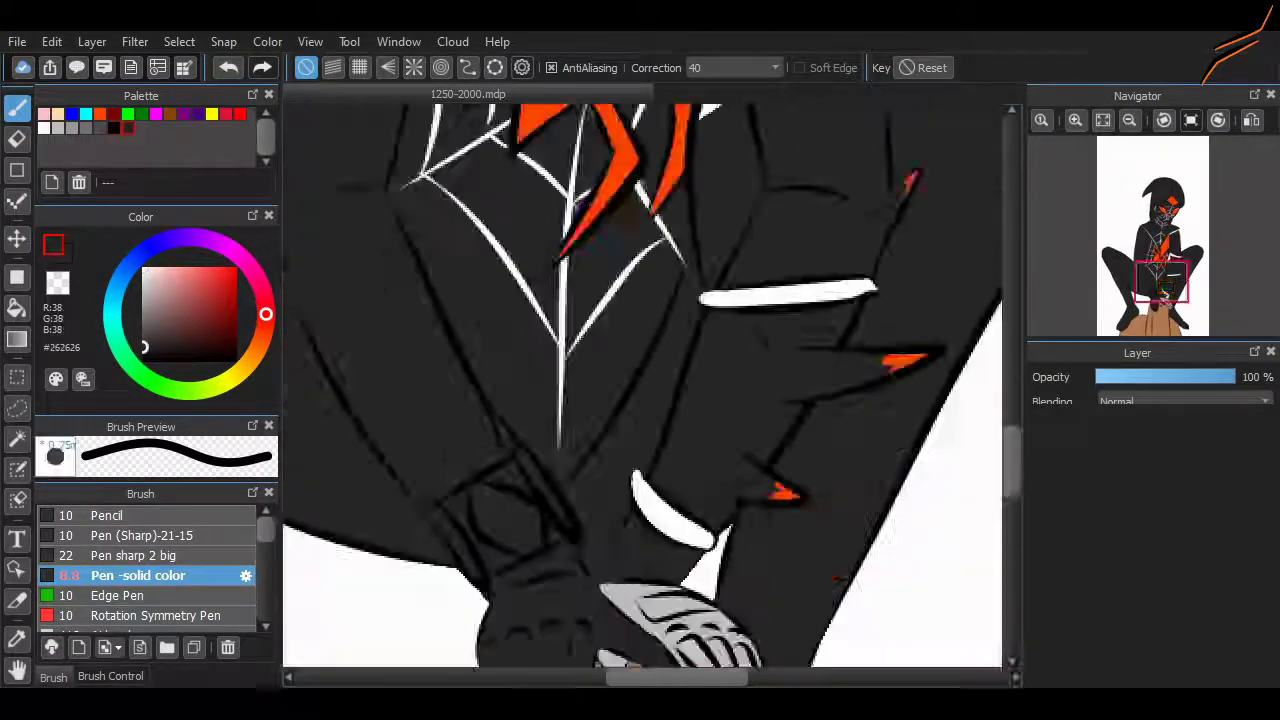
Add the title text "Spidersona" and "SpyRope" on two lines in the canvas's upper-left corner.
scroll(650, 385, down, 4)
scroll(650, 385, up, 2)
scroll(650, 385, down, 2)
key(t)
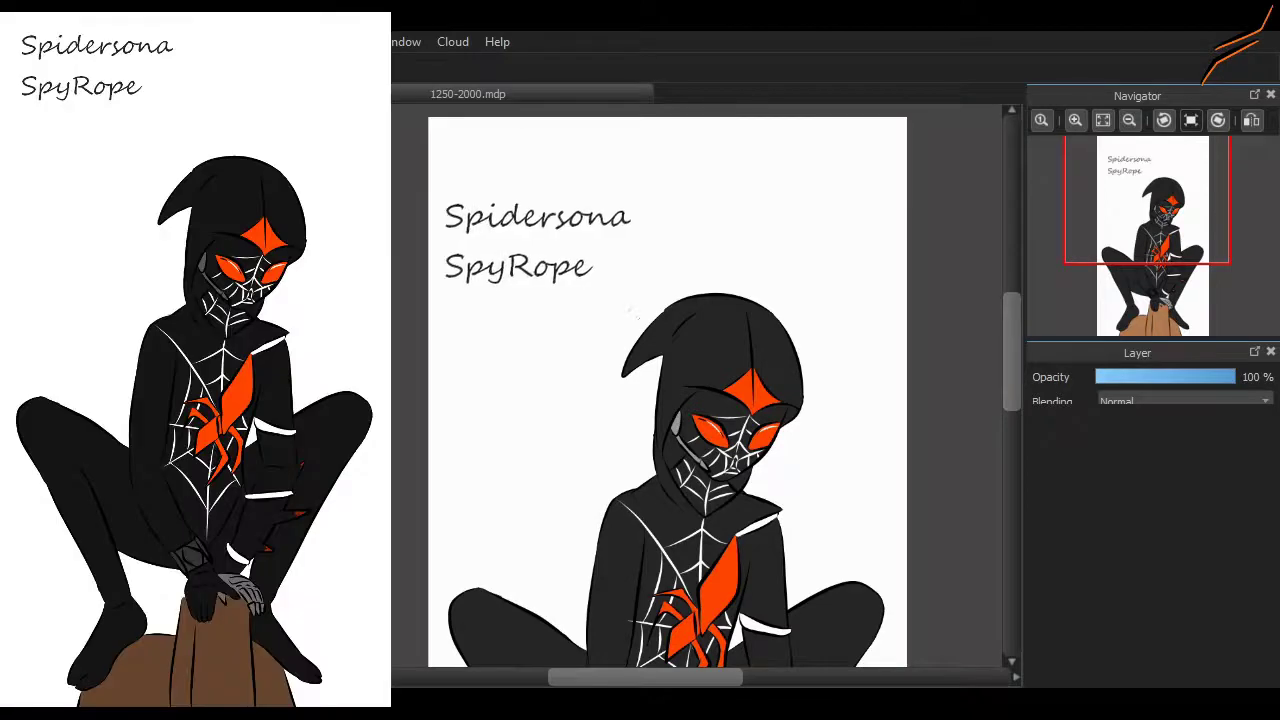
scroll(668, 390, down, 2)
scroll(782, 390, down, 3)
scroll(815, 400, up, 4)
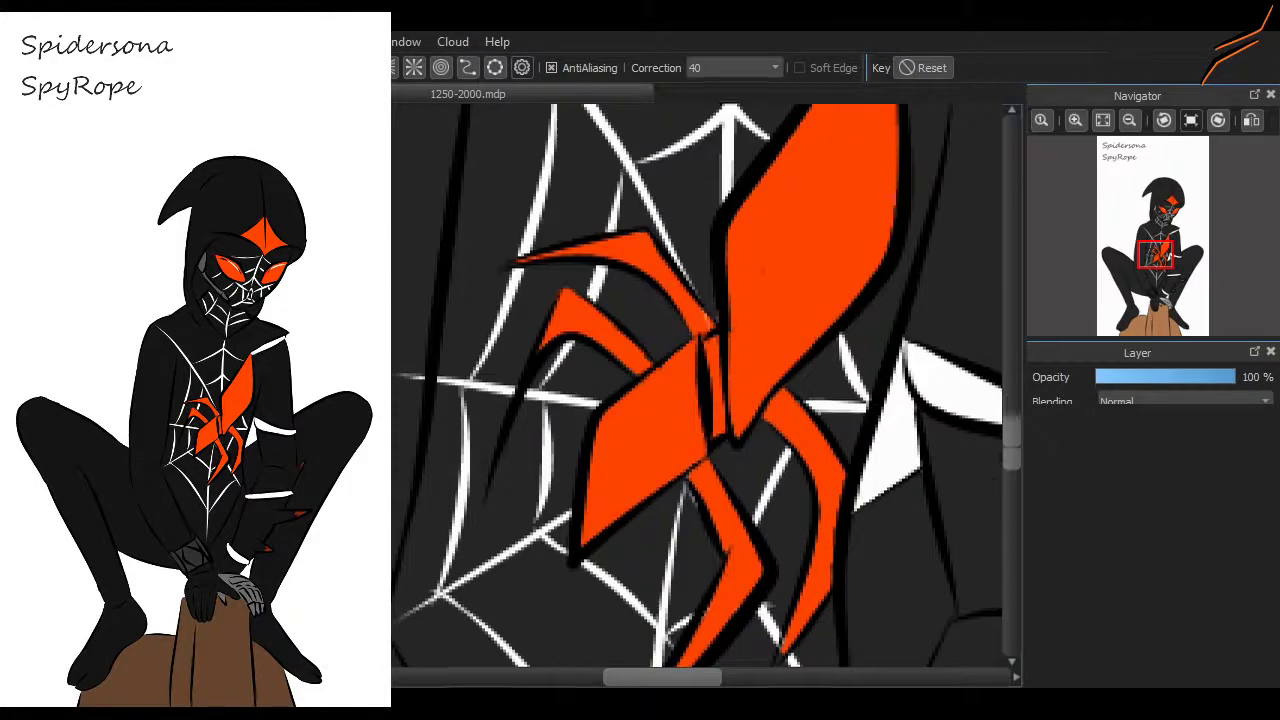
scroll(716, 323, down, 3)
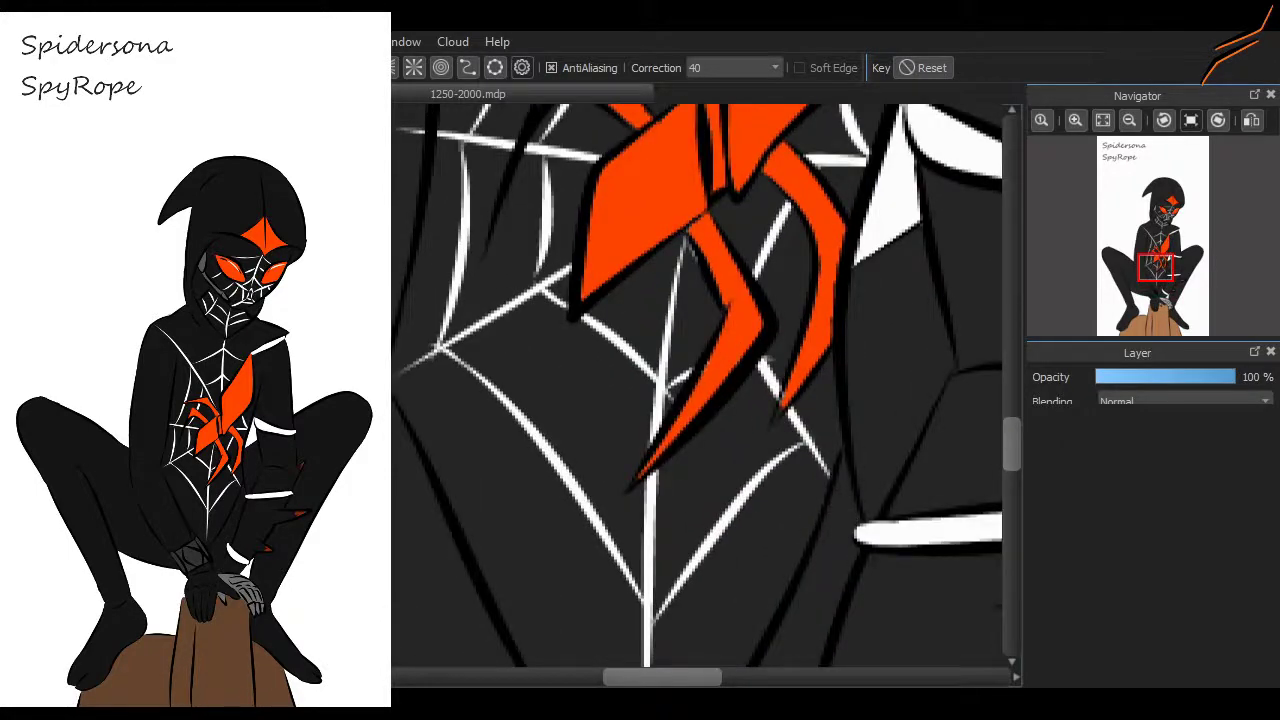
scroll(818, 521, down, 2)
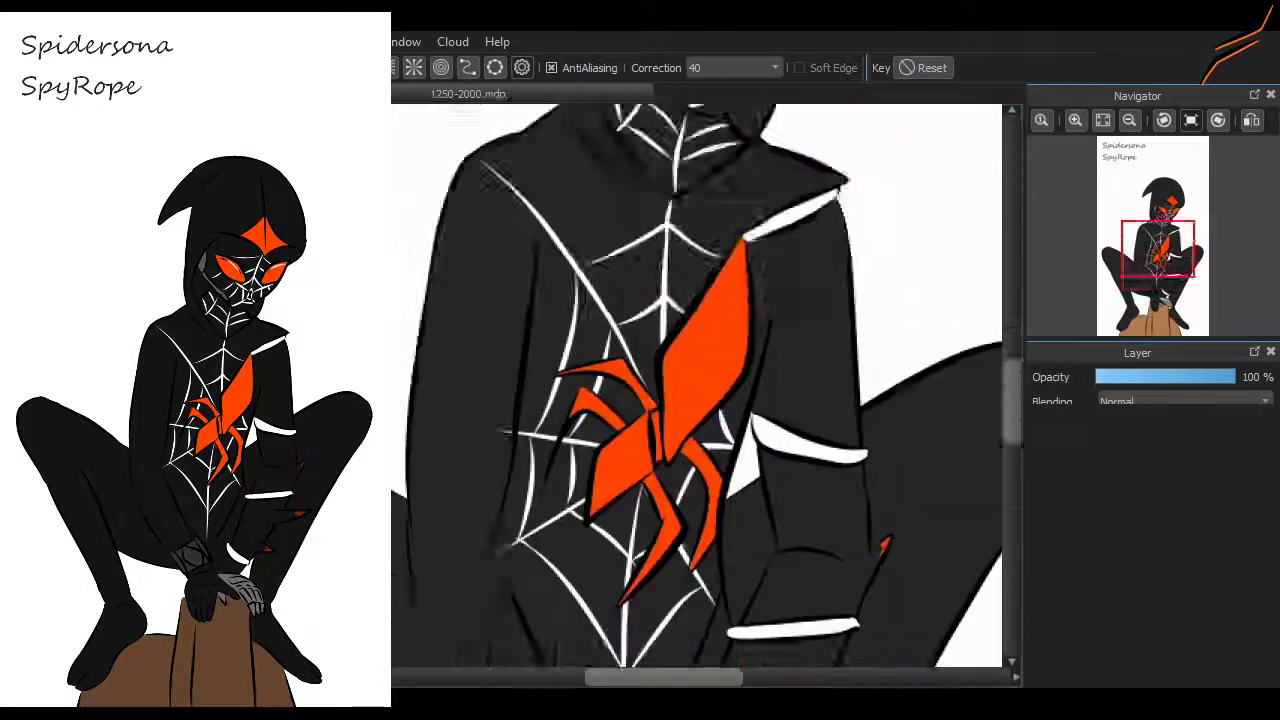
Isolate the figure and rock from the background with a selection and cover them with a black shadow layer at 53% opacity.
scroll(680, 385, down, 3)
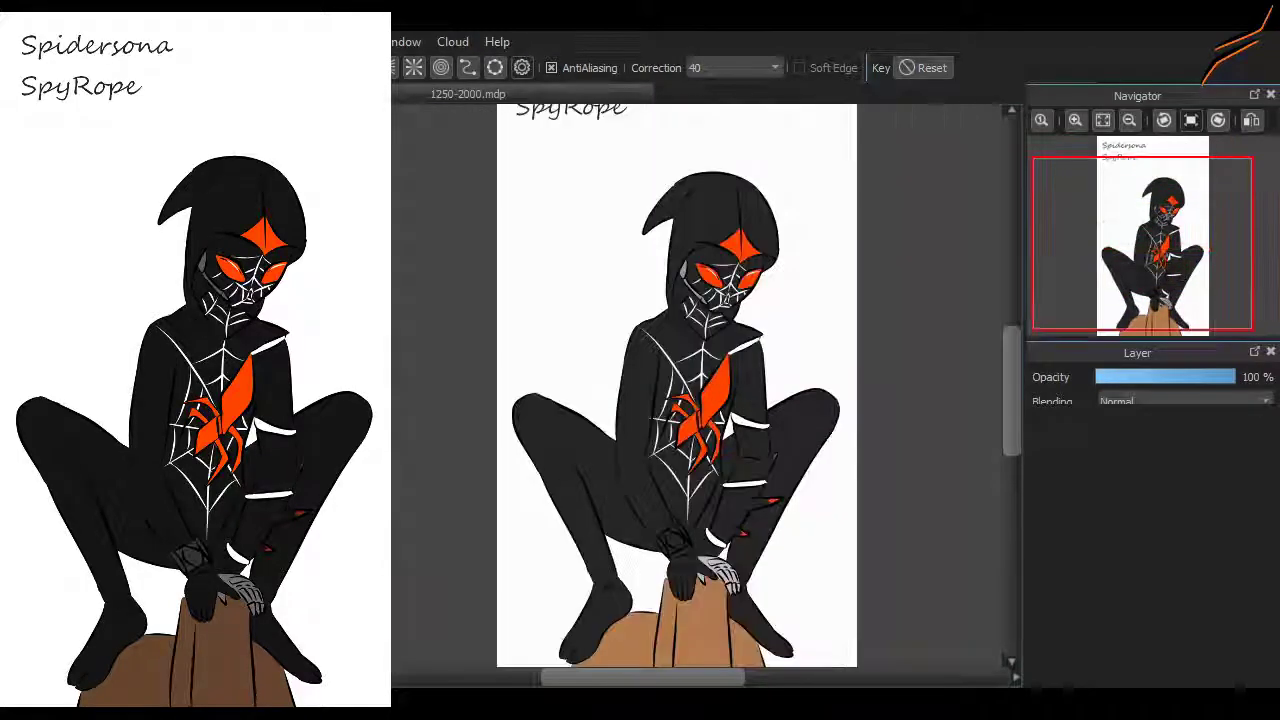
key(g)
key(m)
key(ctrl+a)
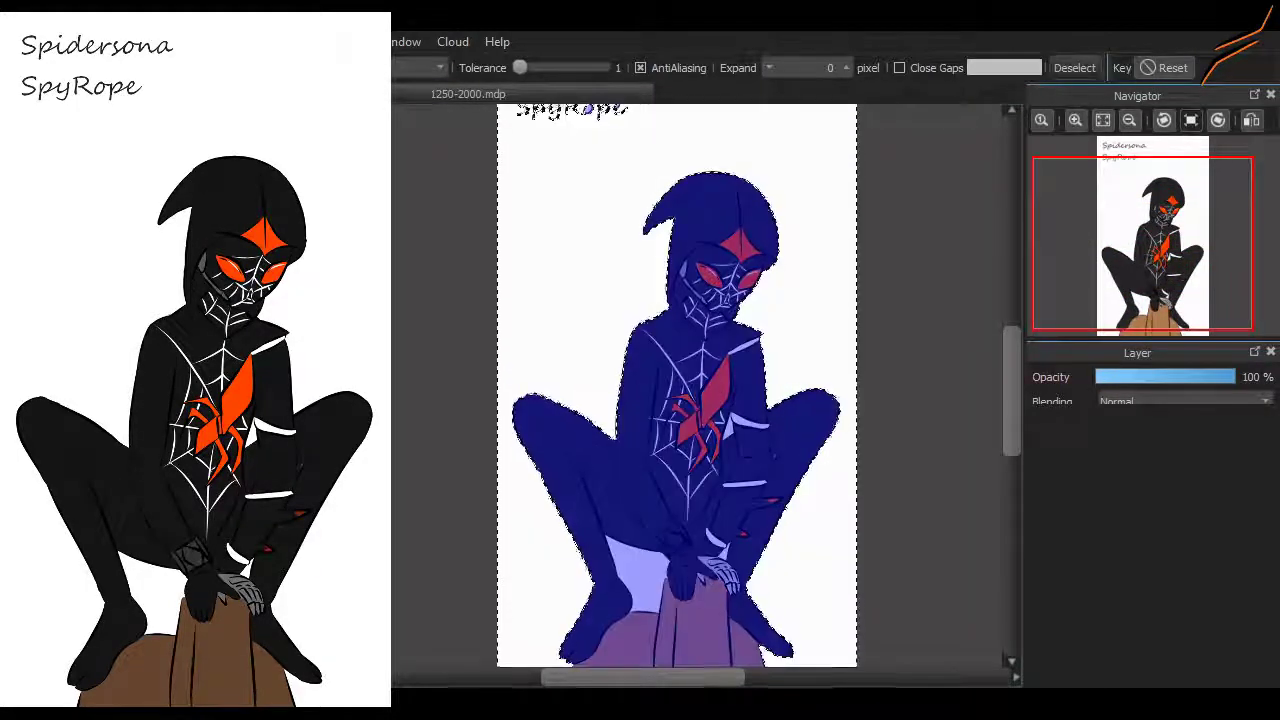
key(ctrl+i)
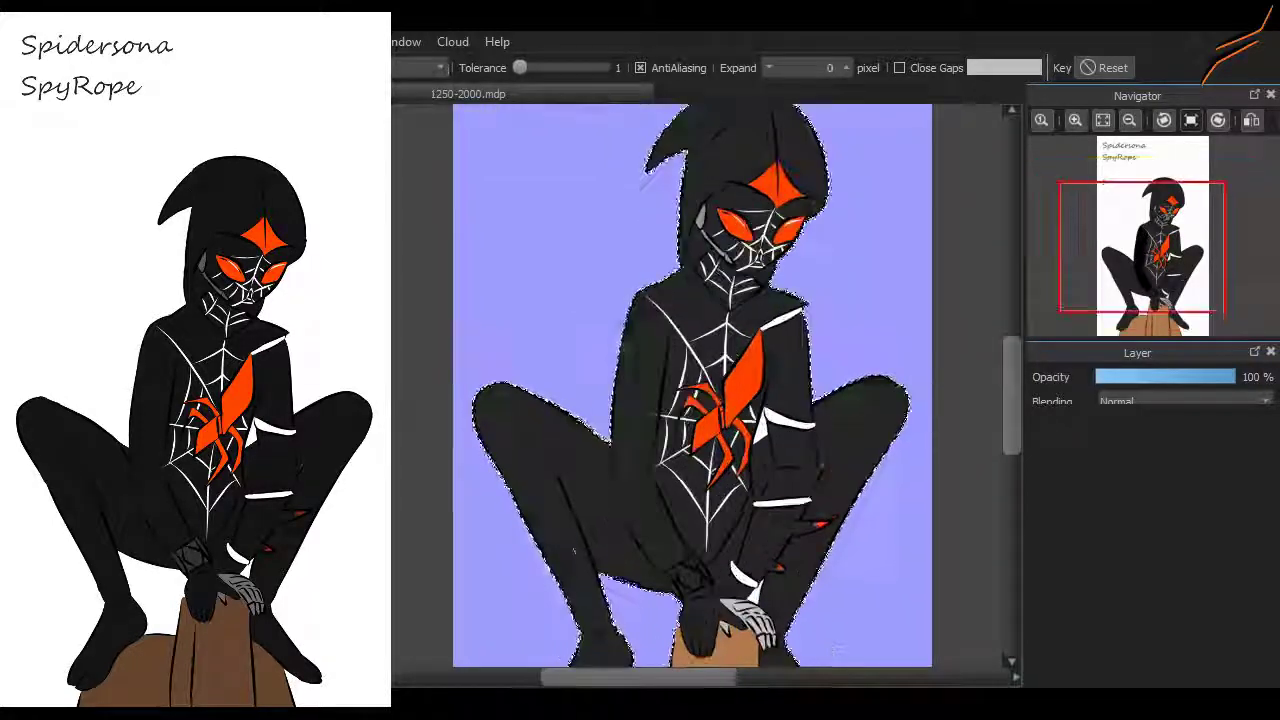
key(ctrl+u)
key(m)
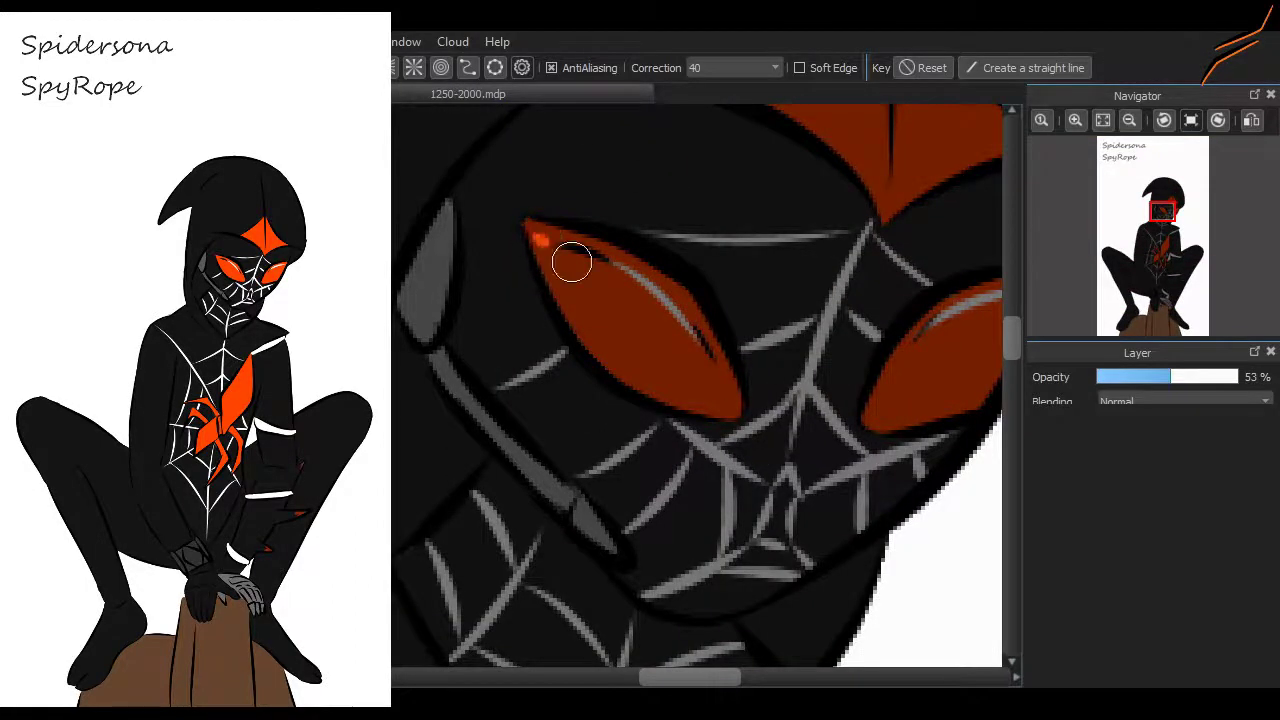
Erase the shadow layer over both orange eyes and their white highlights.
drag(571, 262, 616, 375)
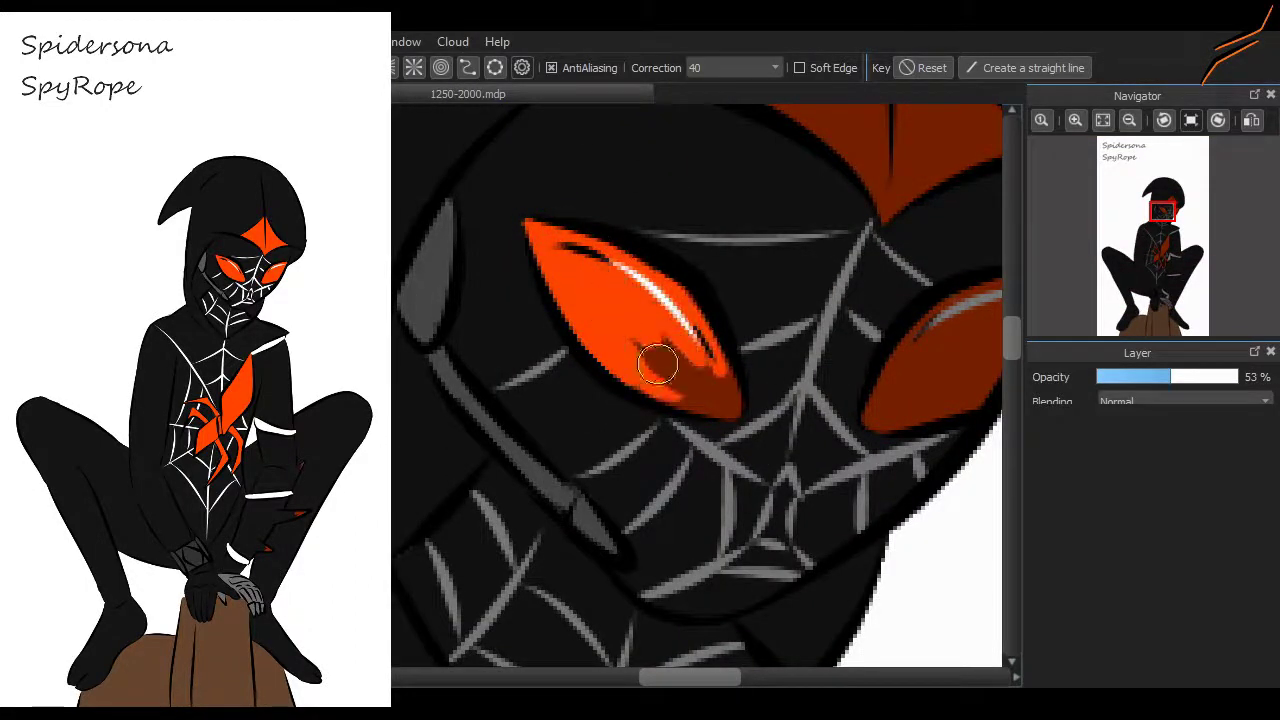
scroll(720, 384, right, 3)
drag(645, 420, 767, 384)
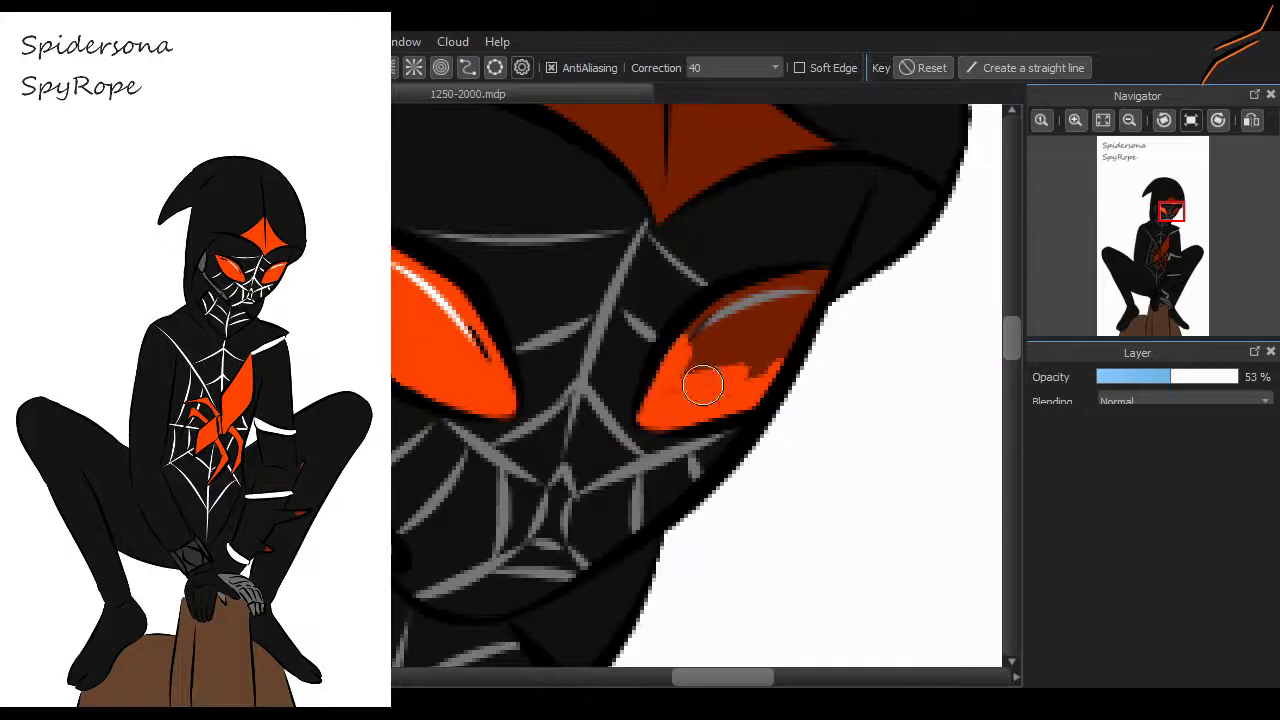
drag(800, 287, 766, 349)
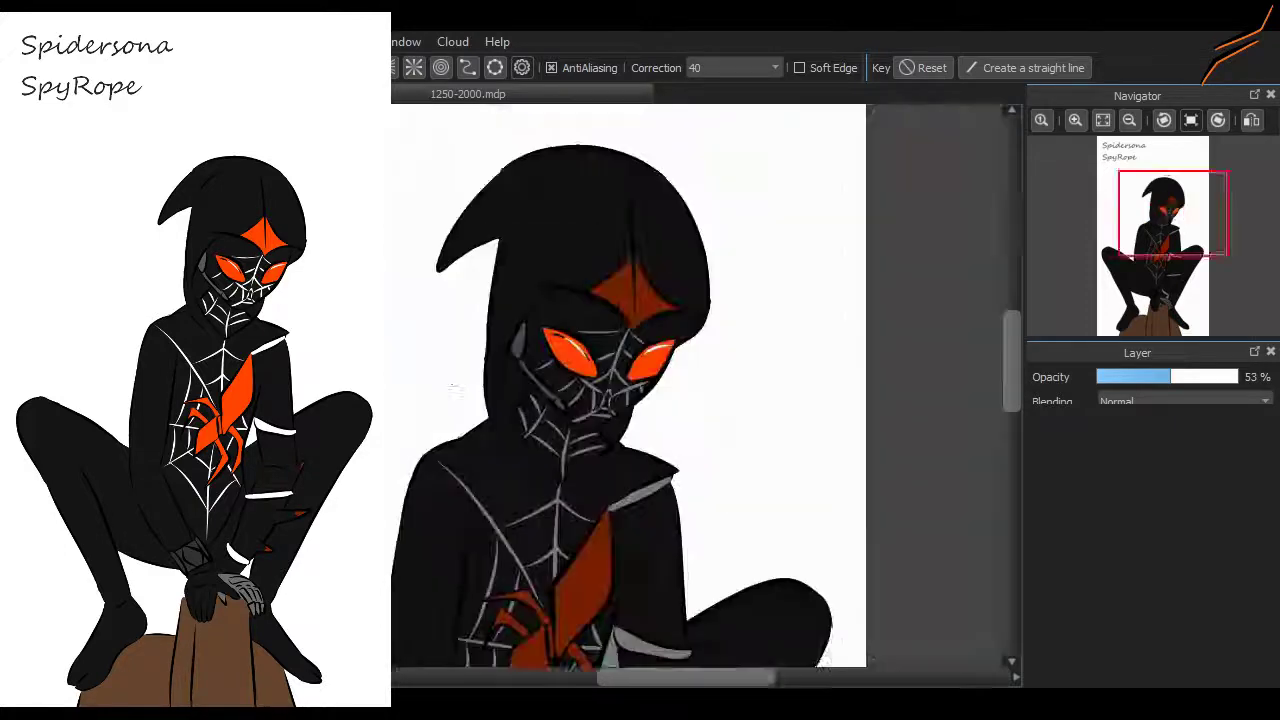